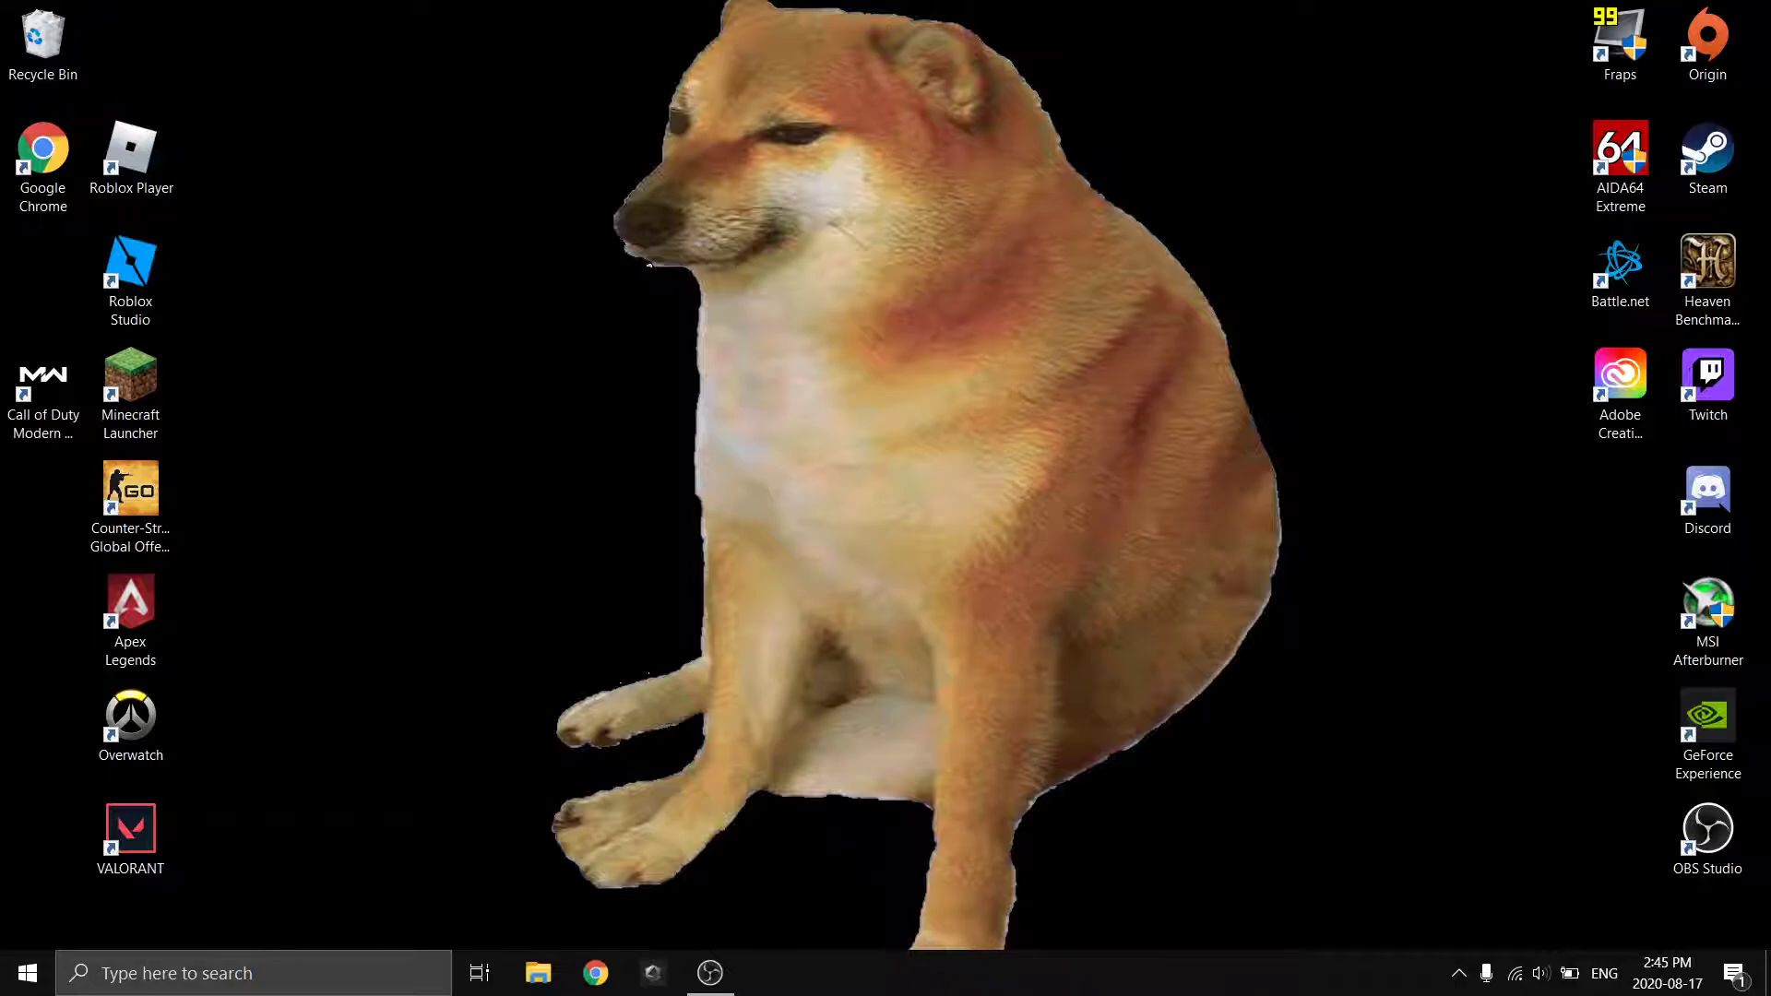
Step: Review the startup apps list in Task Manager's detailed view, then close Task Manager
right_click(997, 993)
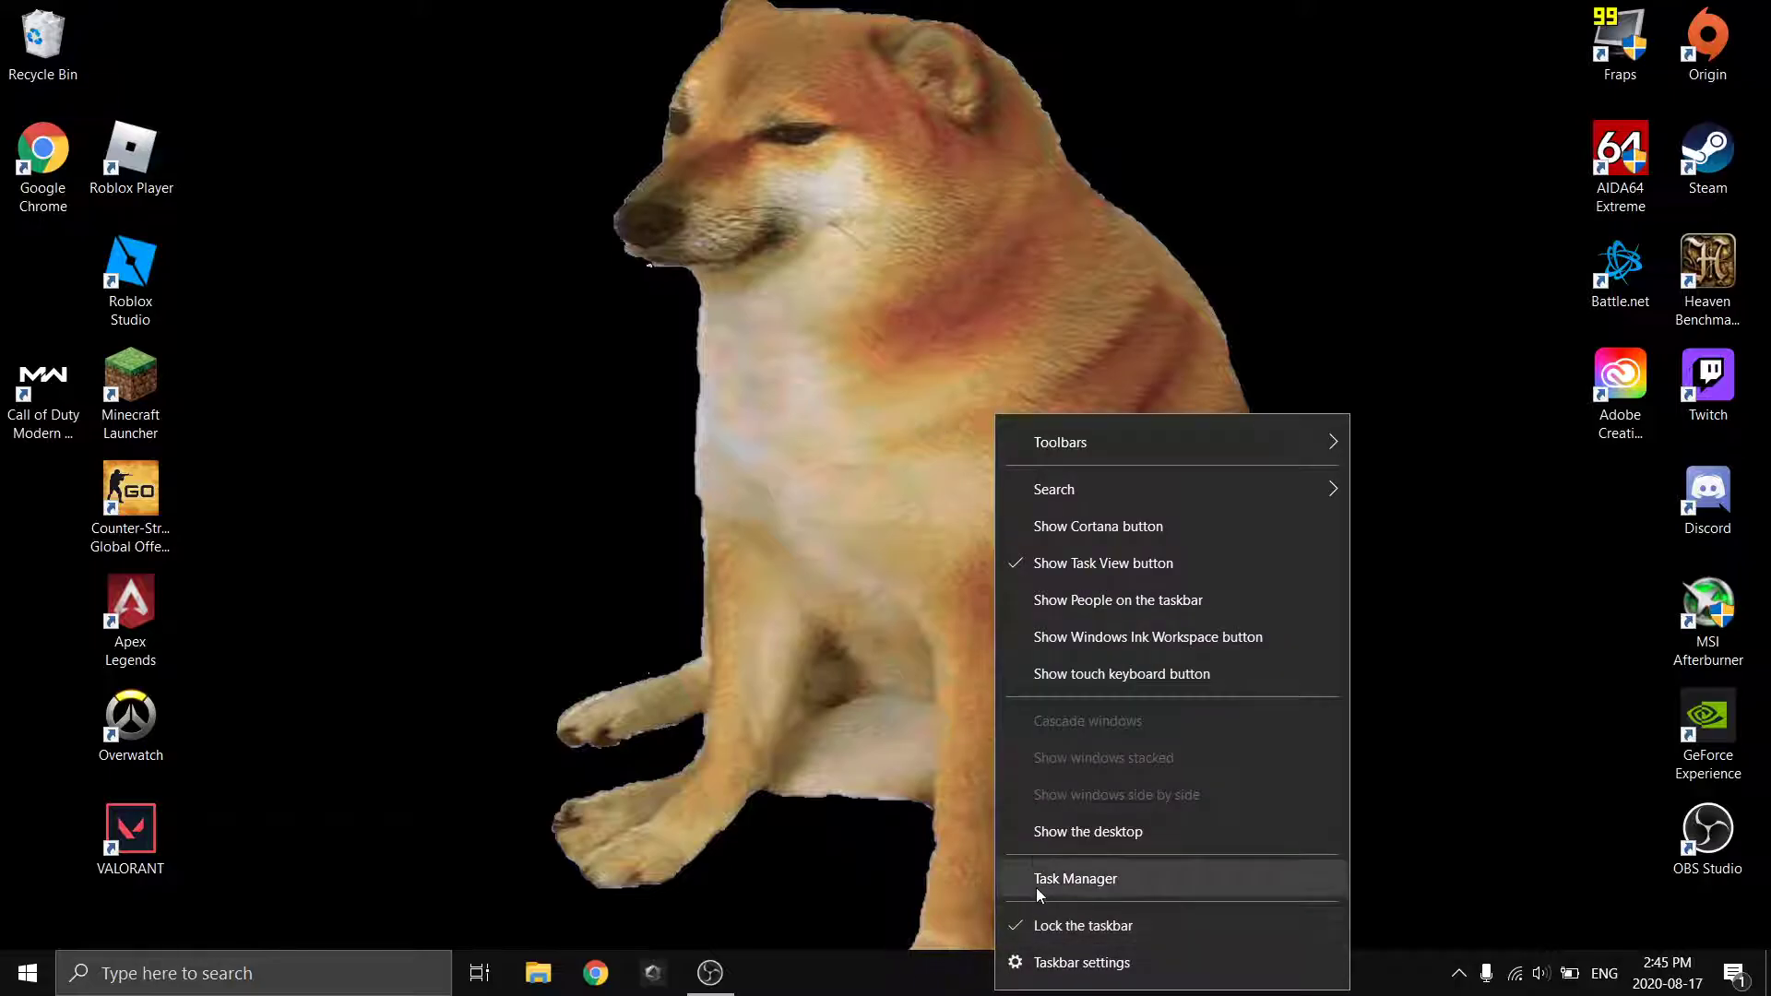
left_click(1037, 888)
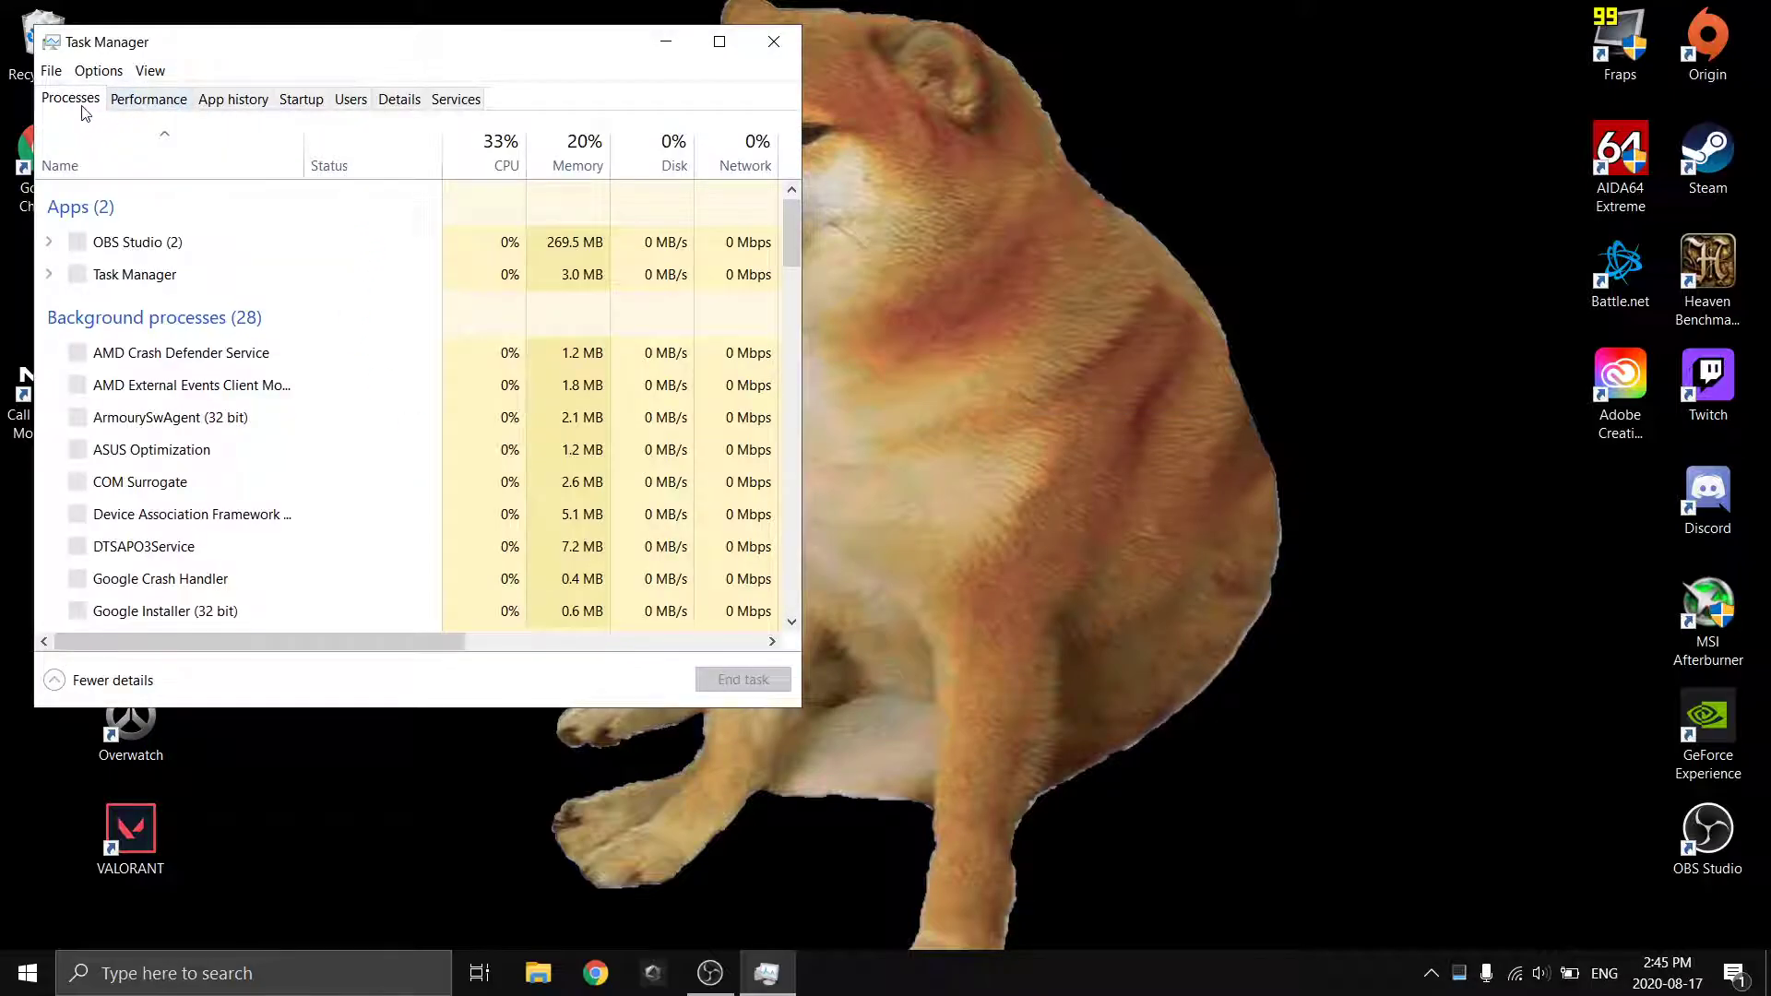
left_click(61, 684)
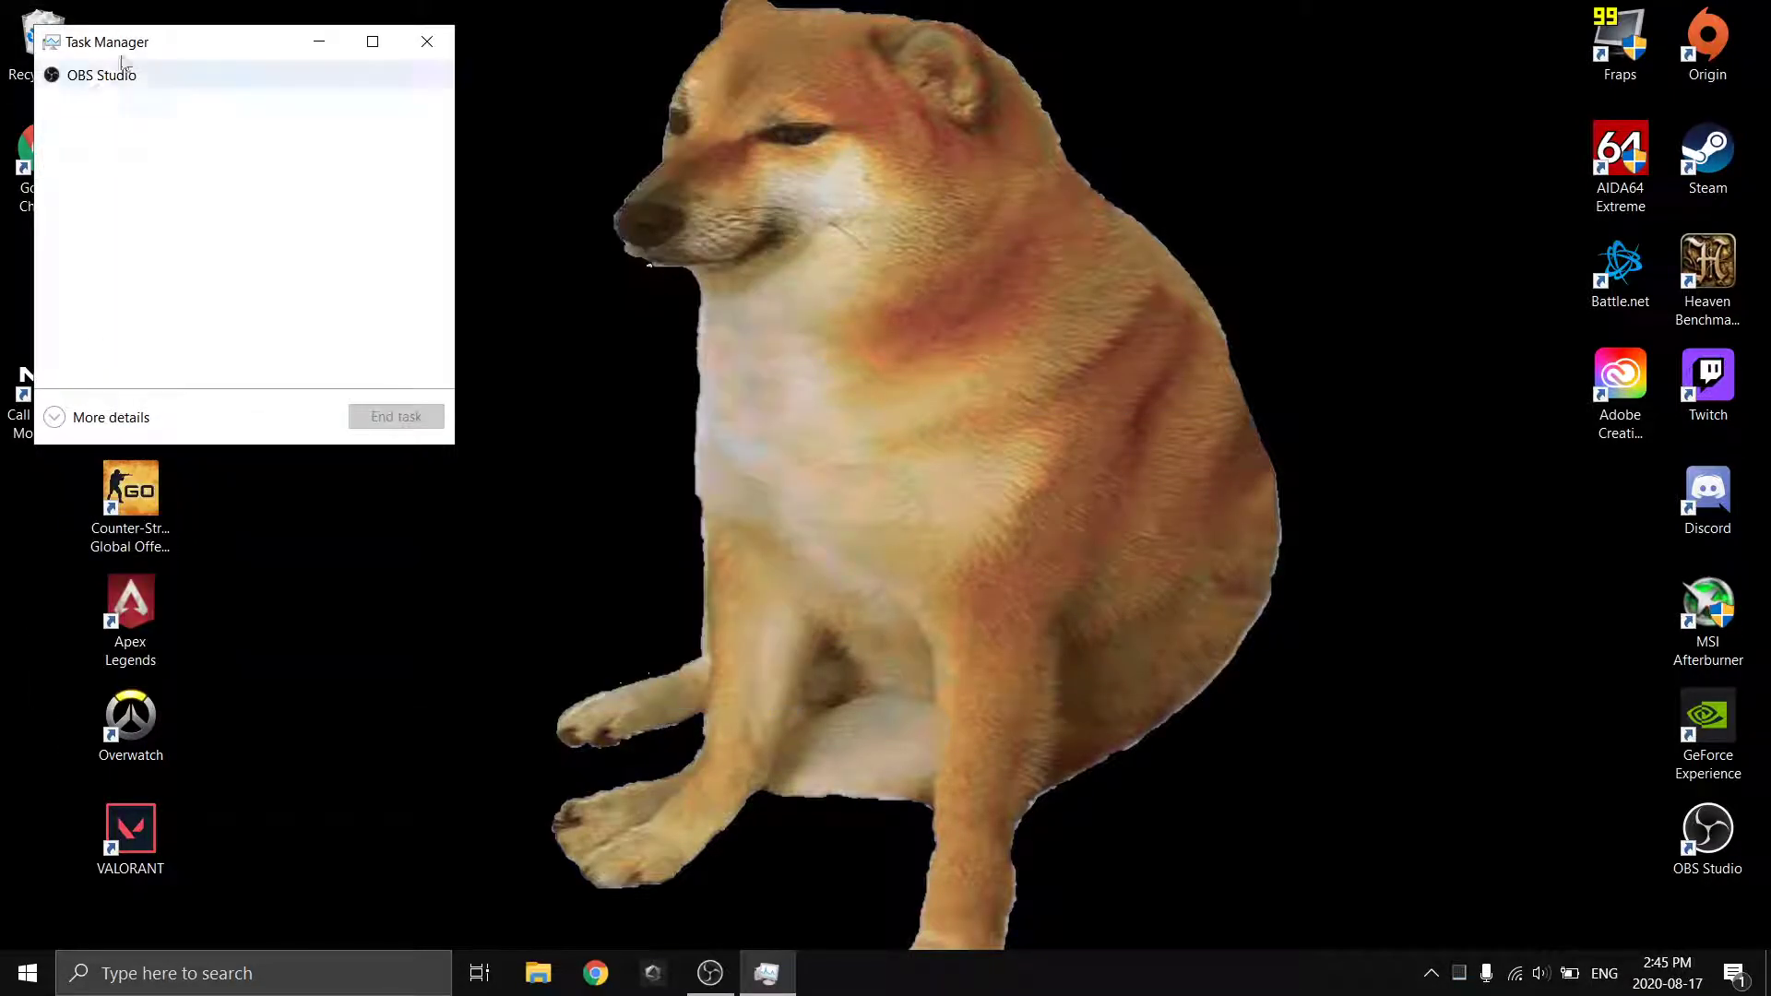
left_click(57, 420)
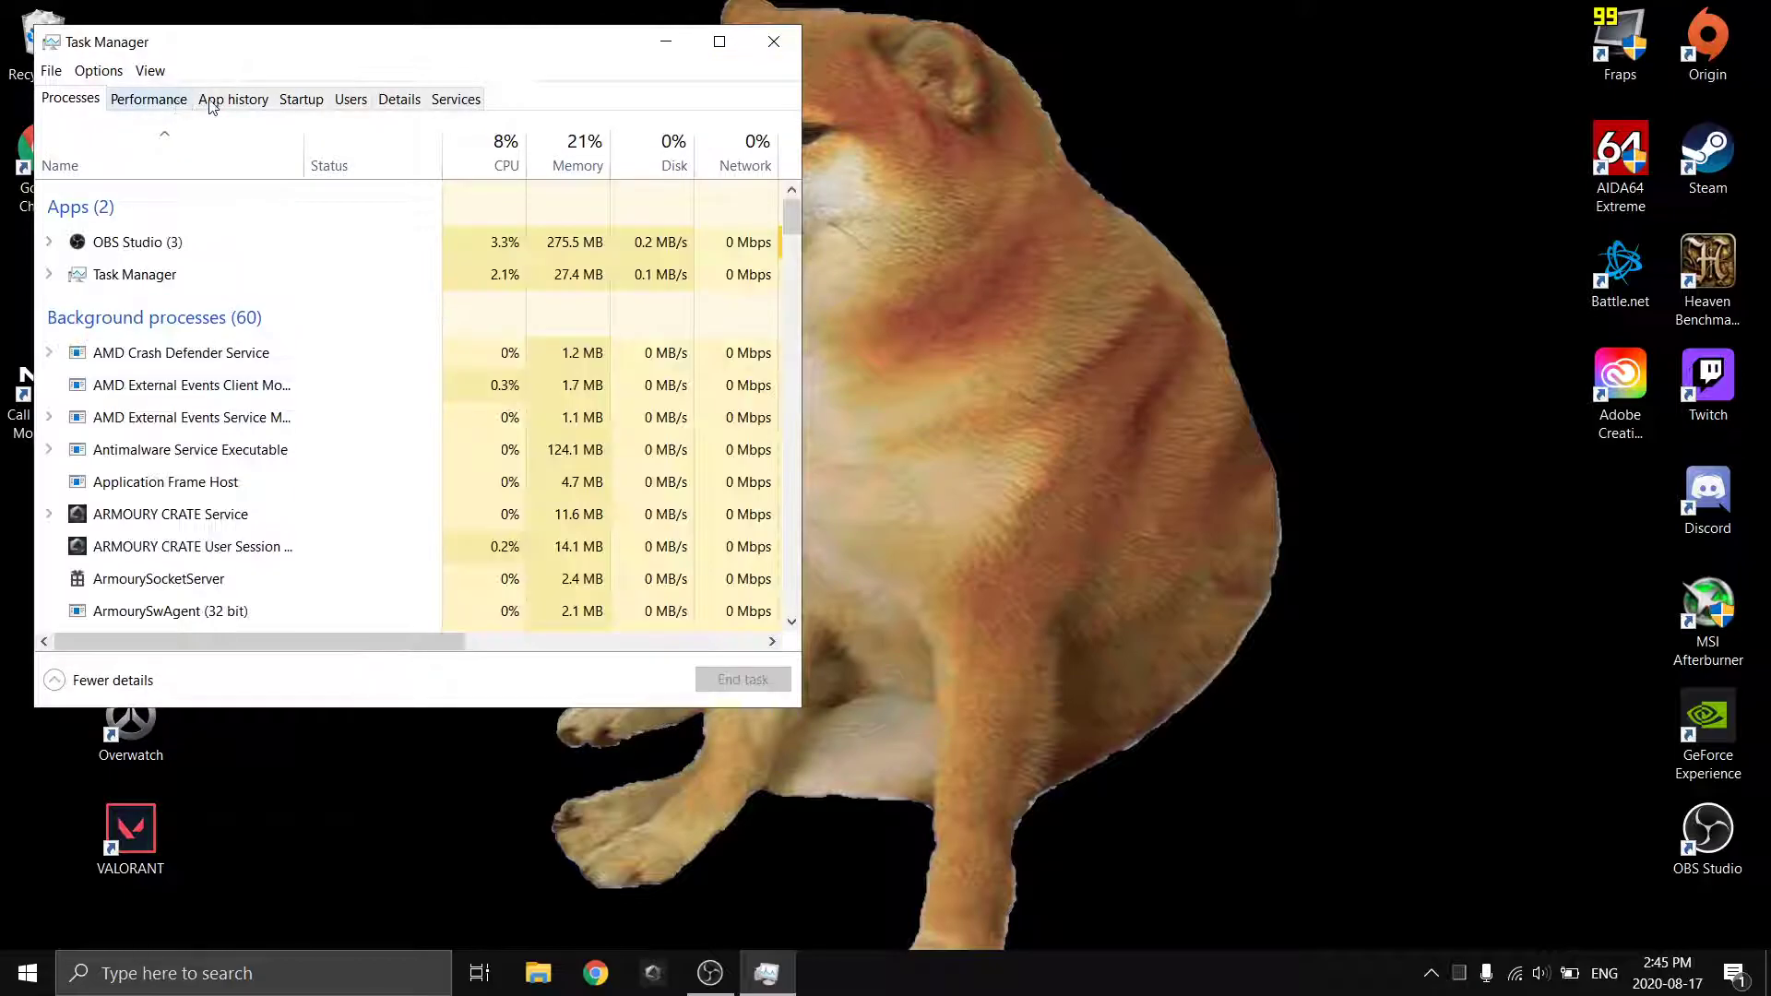
left_click(291, 101)
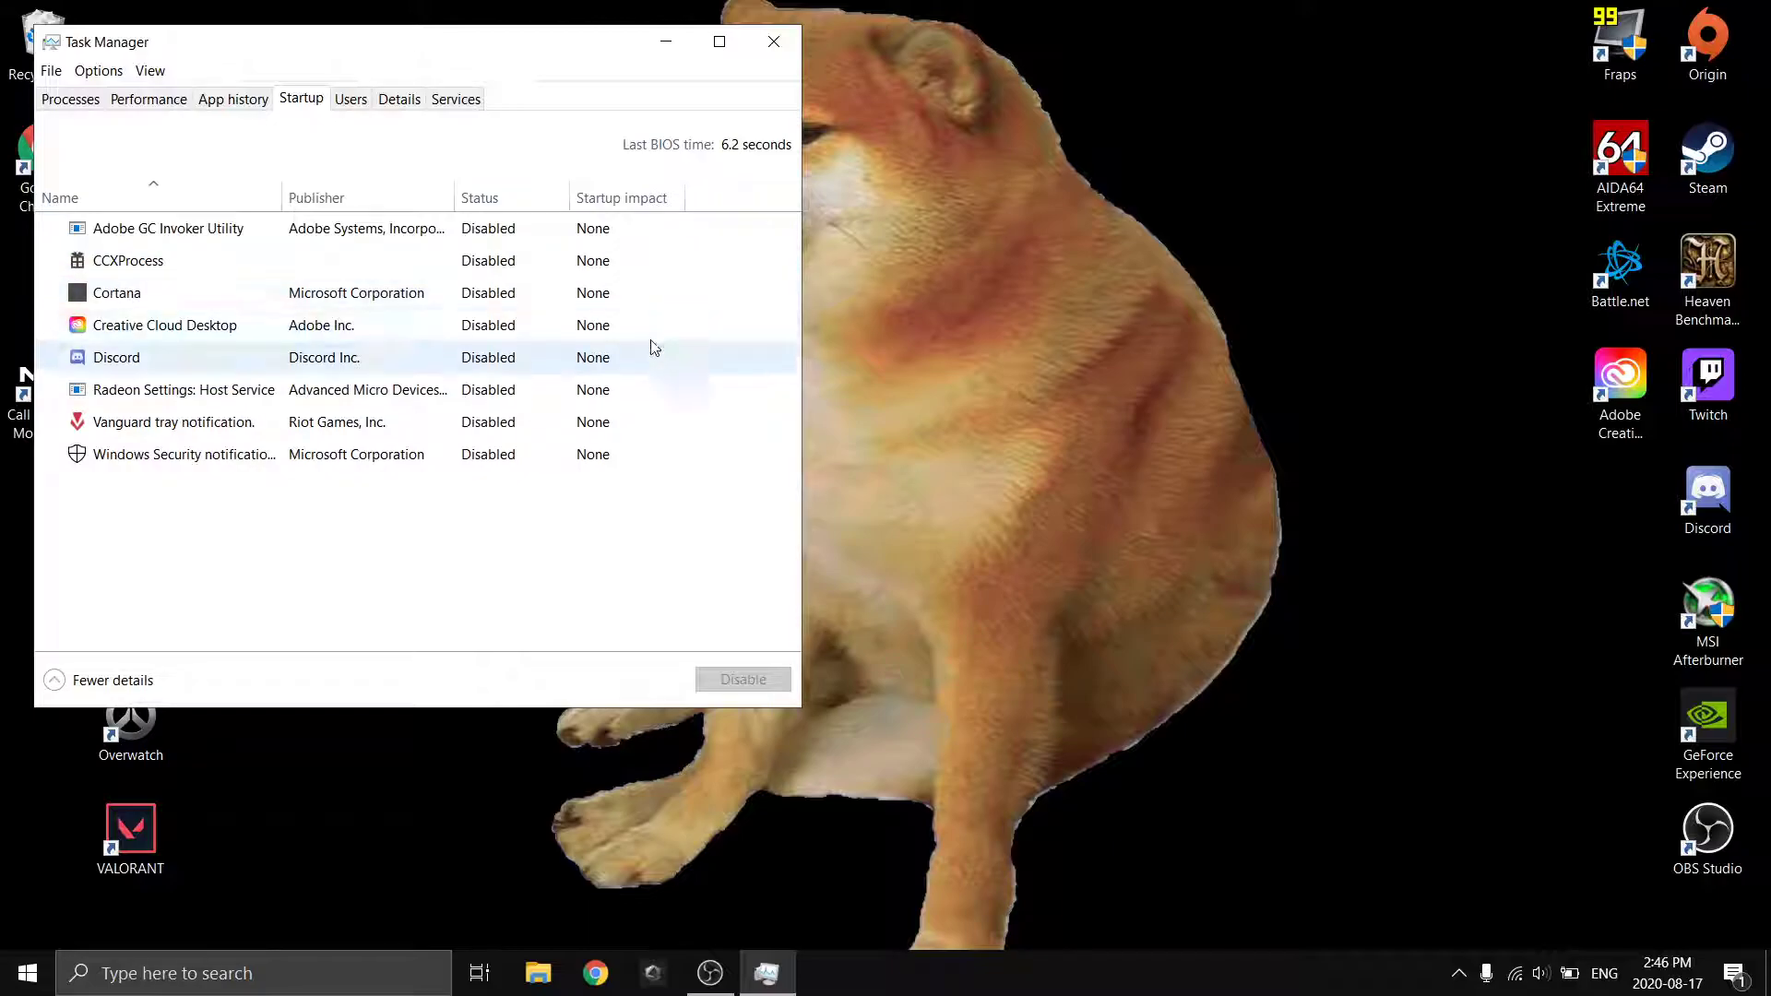
left_click(778, 43)
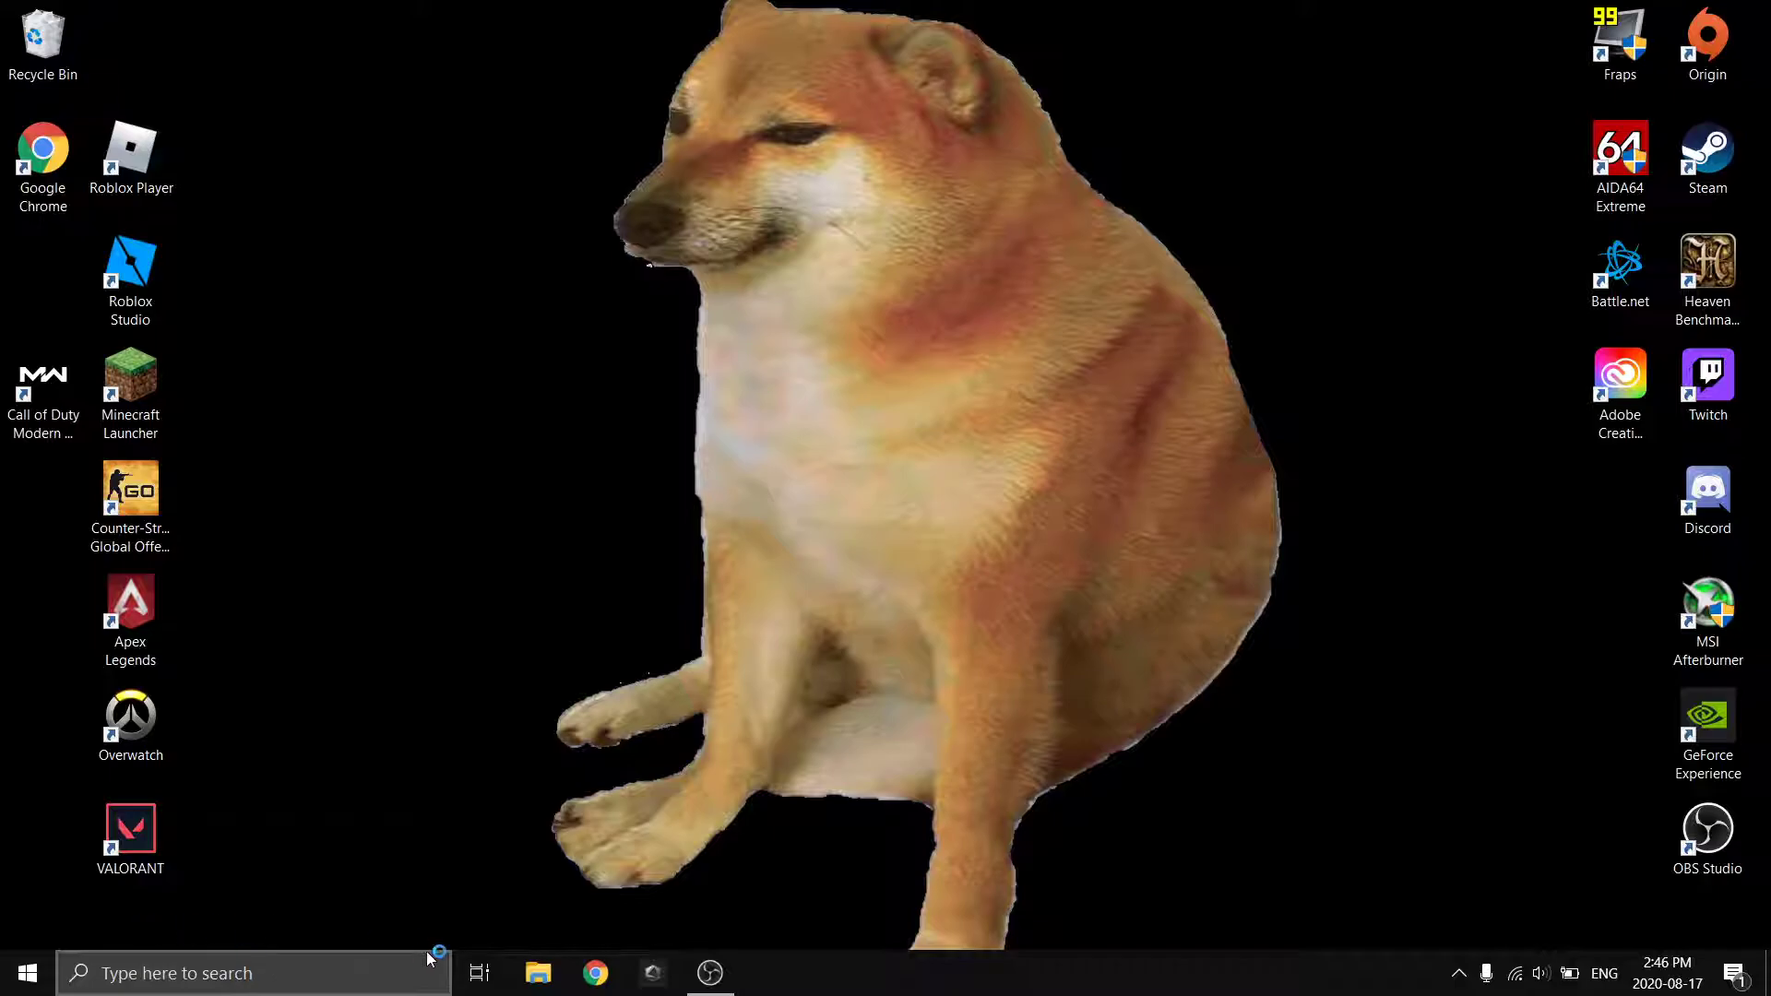
Step: Search 'system c' to launch System Configuration and show its Services list
left_click(372, 978)
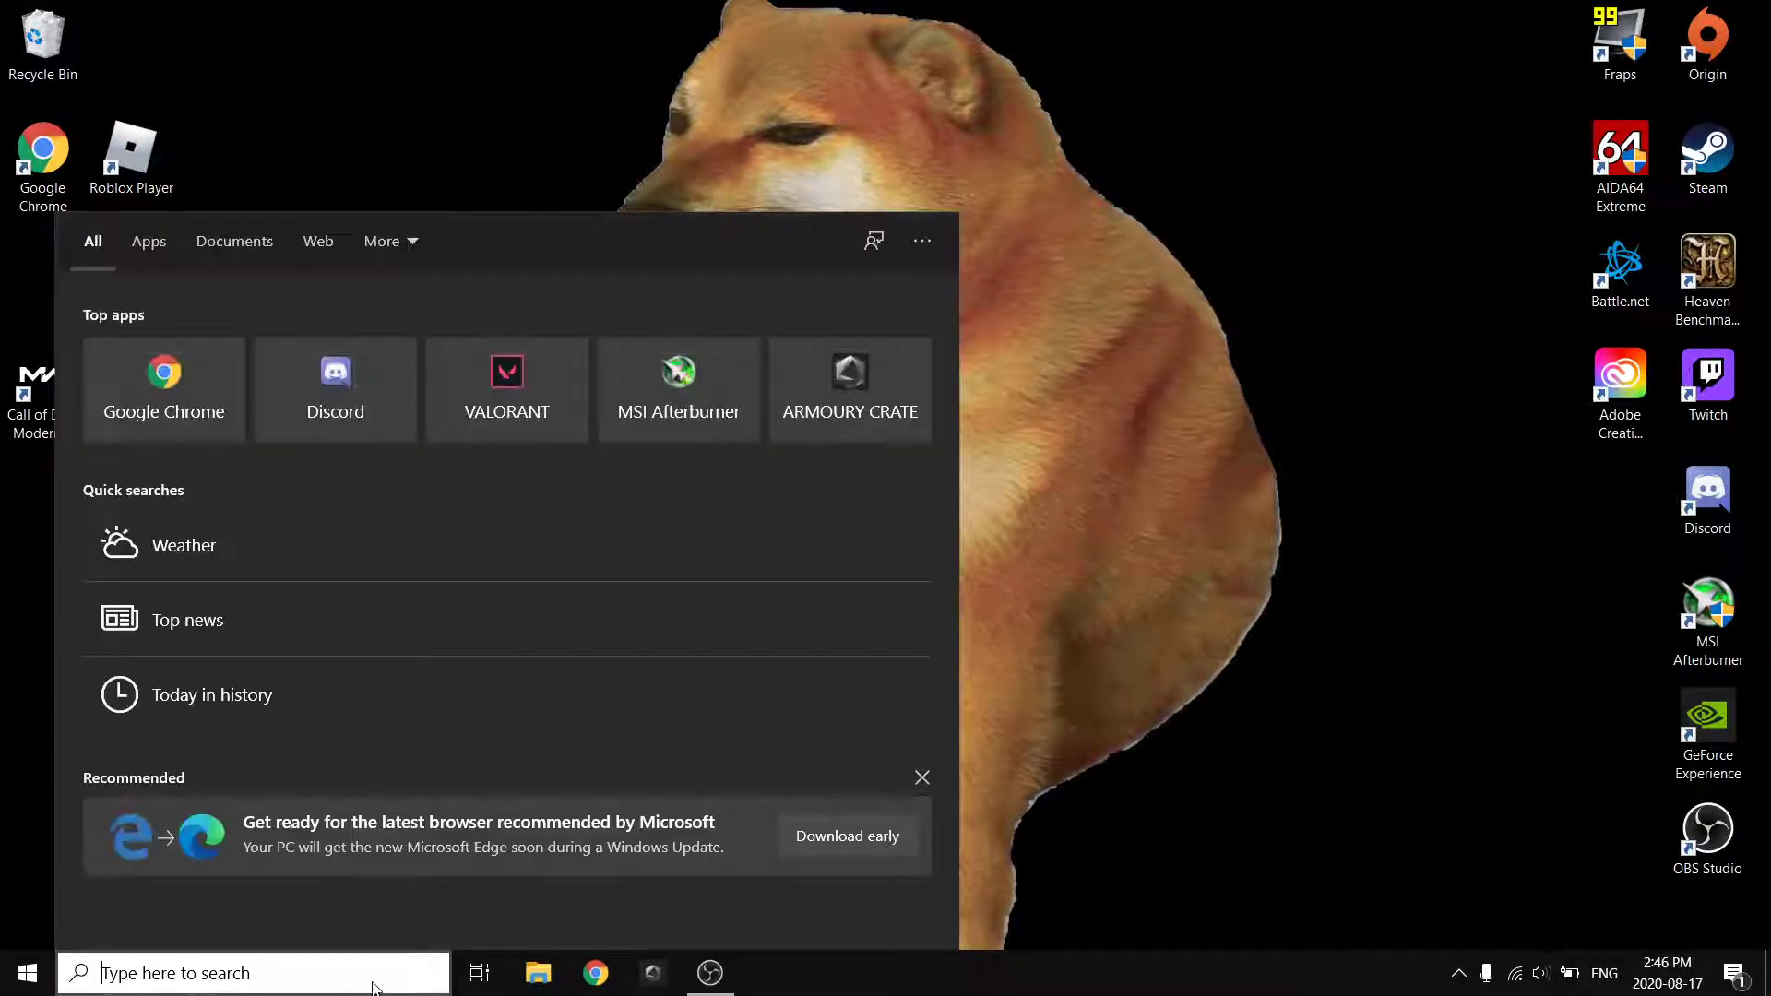
type("system c")
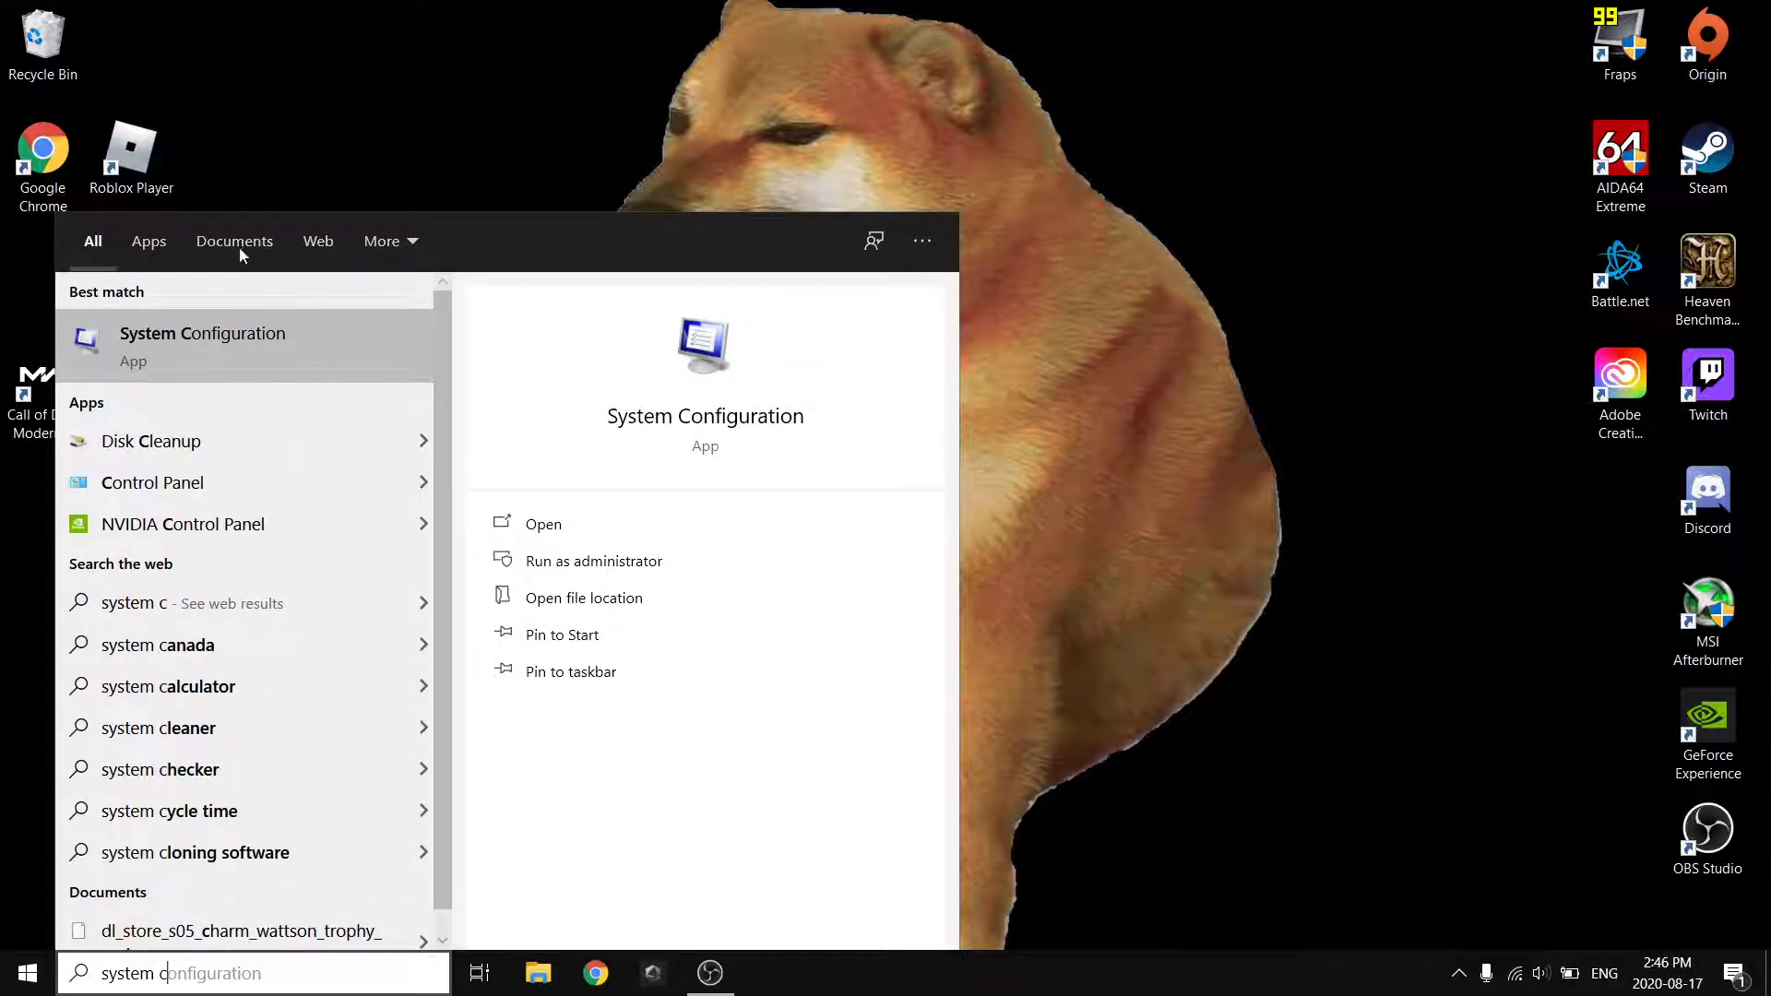
left_click(272, 346)
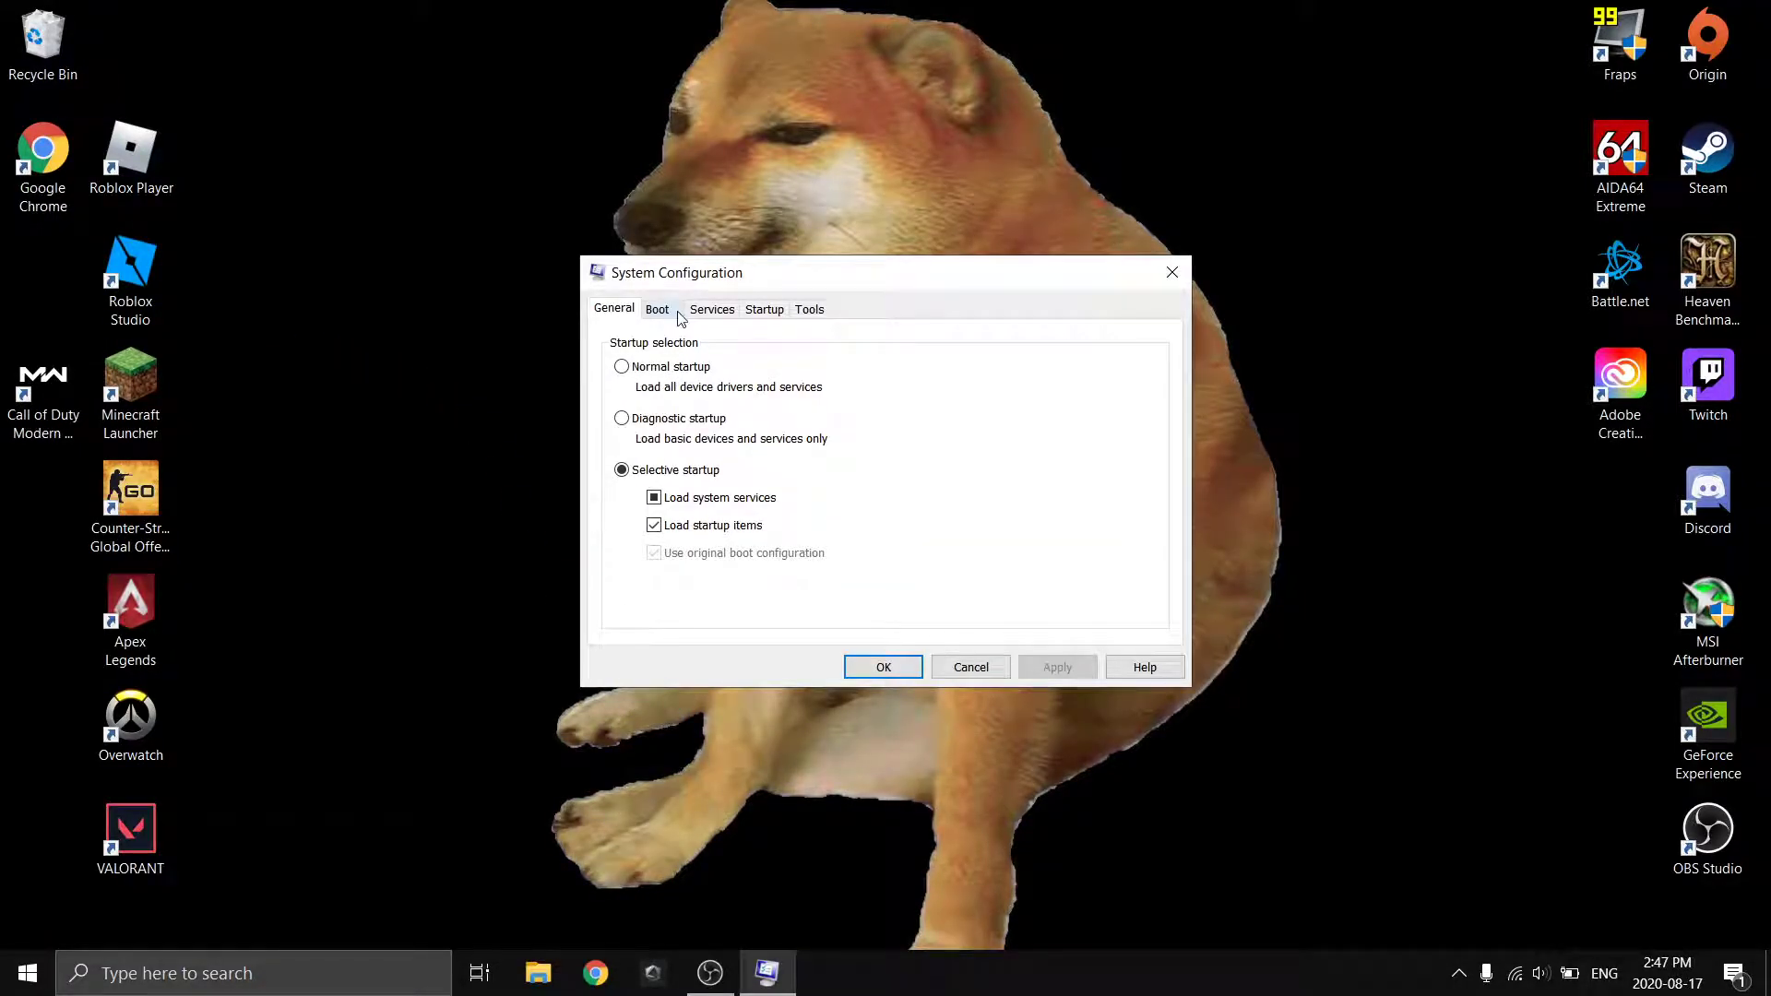
left_click(716, 321)
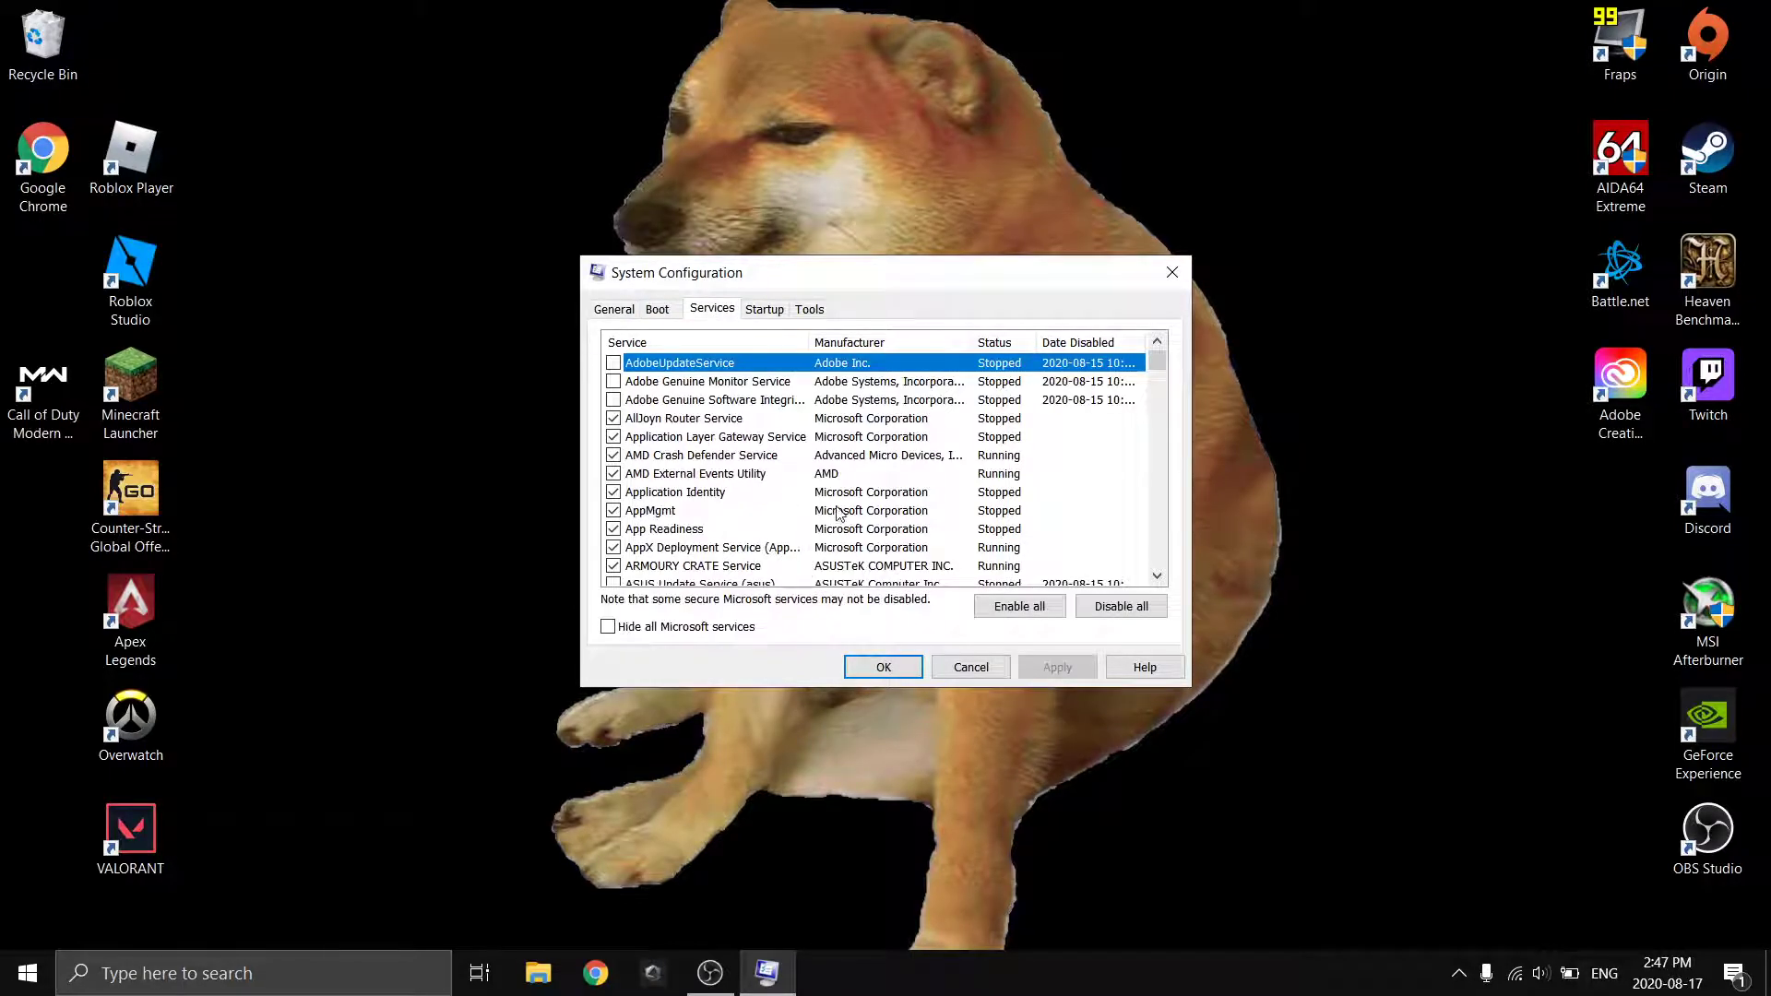
scroll(631, 392, "down", 8)
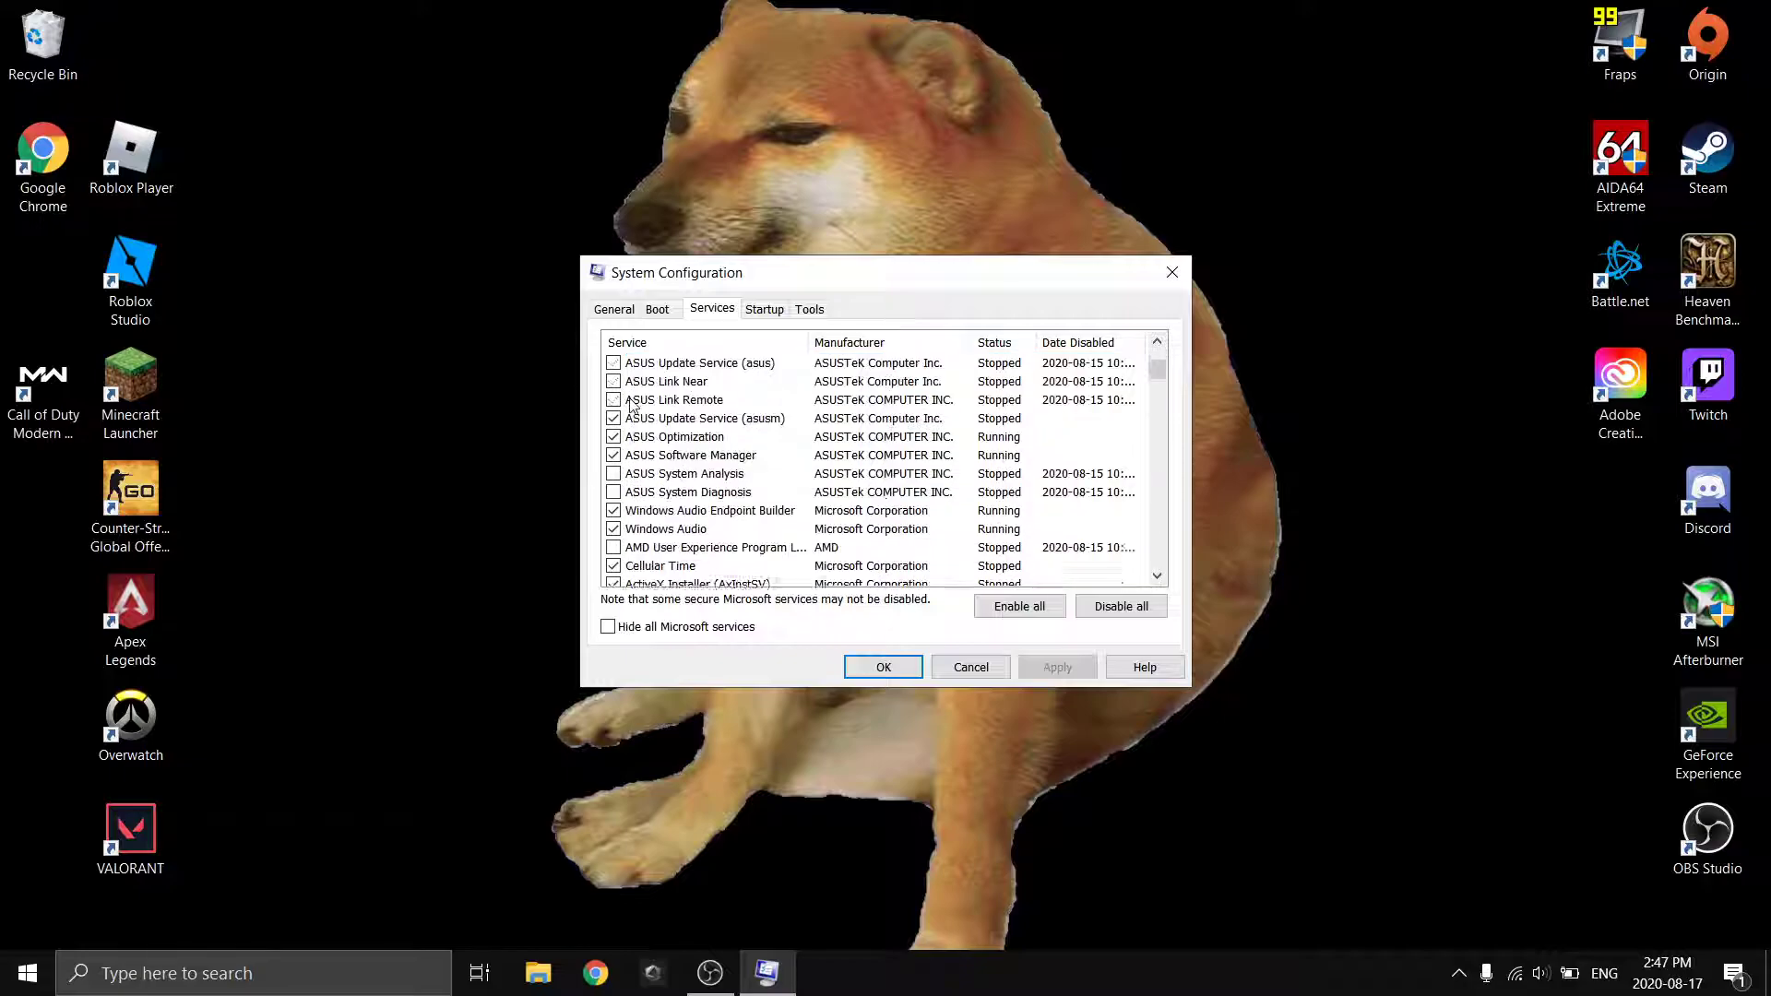
scroll(633, 443, "up", 8)
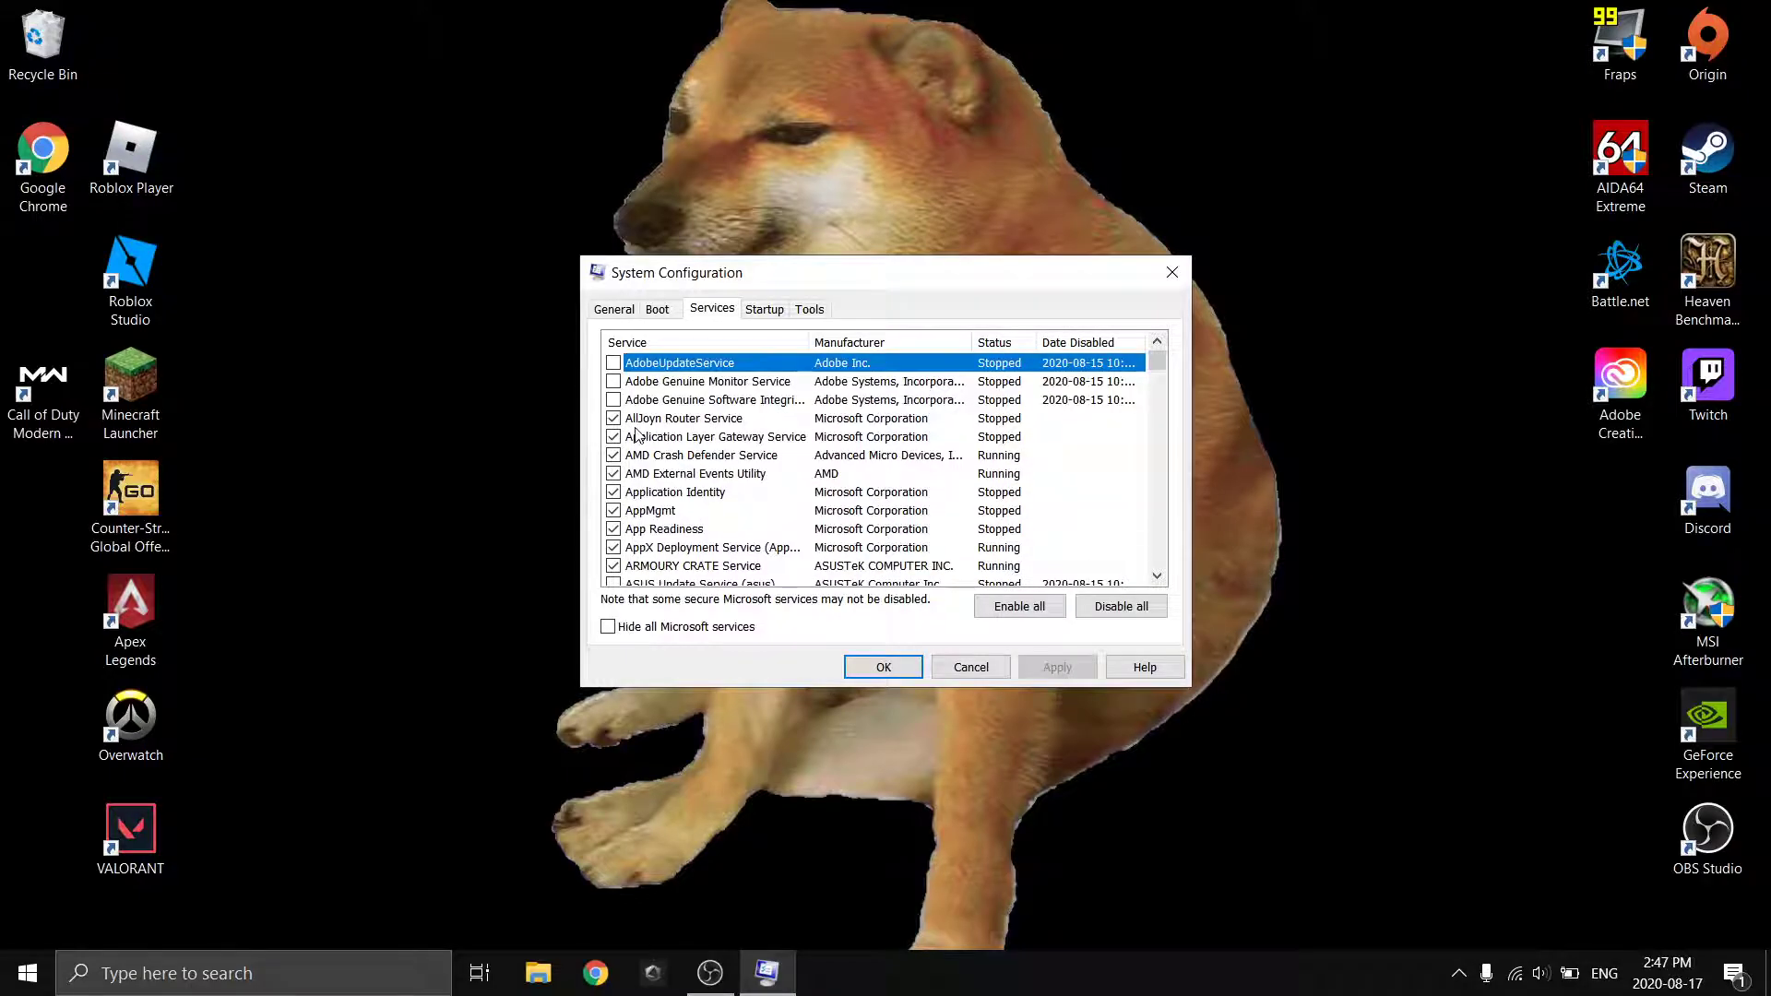
Step: Hide all Microsoft services and scroll through the remaining third-party services
left_click(640, 631)
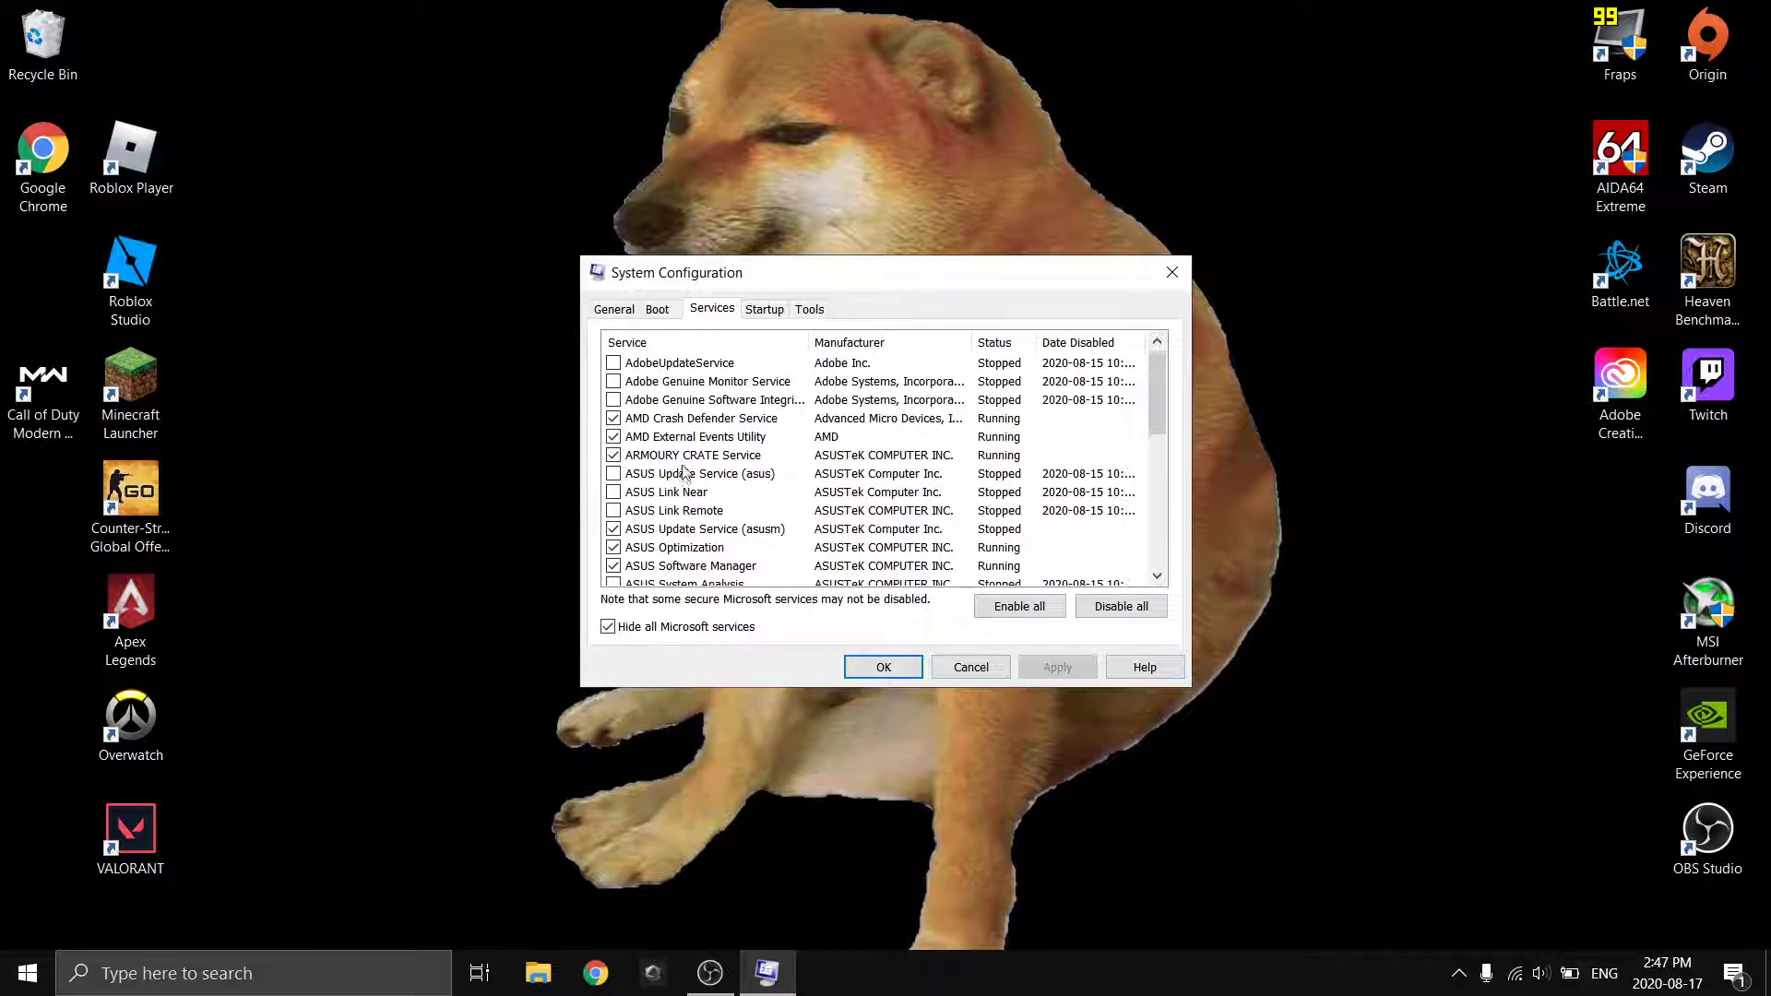
scroll(678, 484, "down", 7)
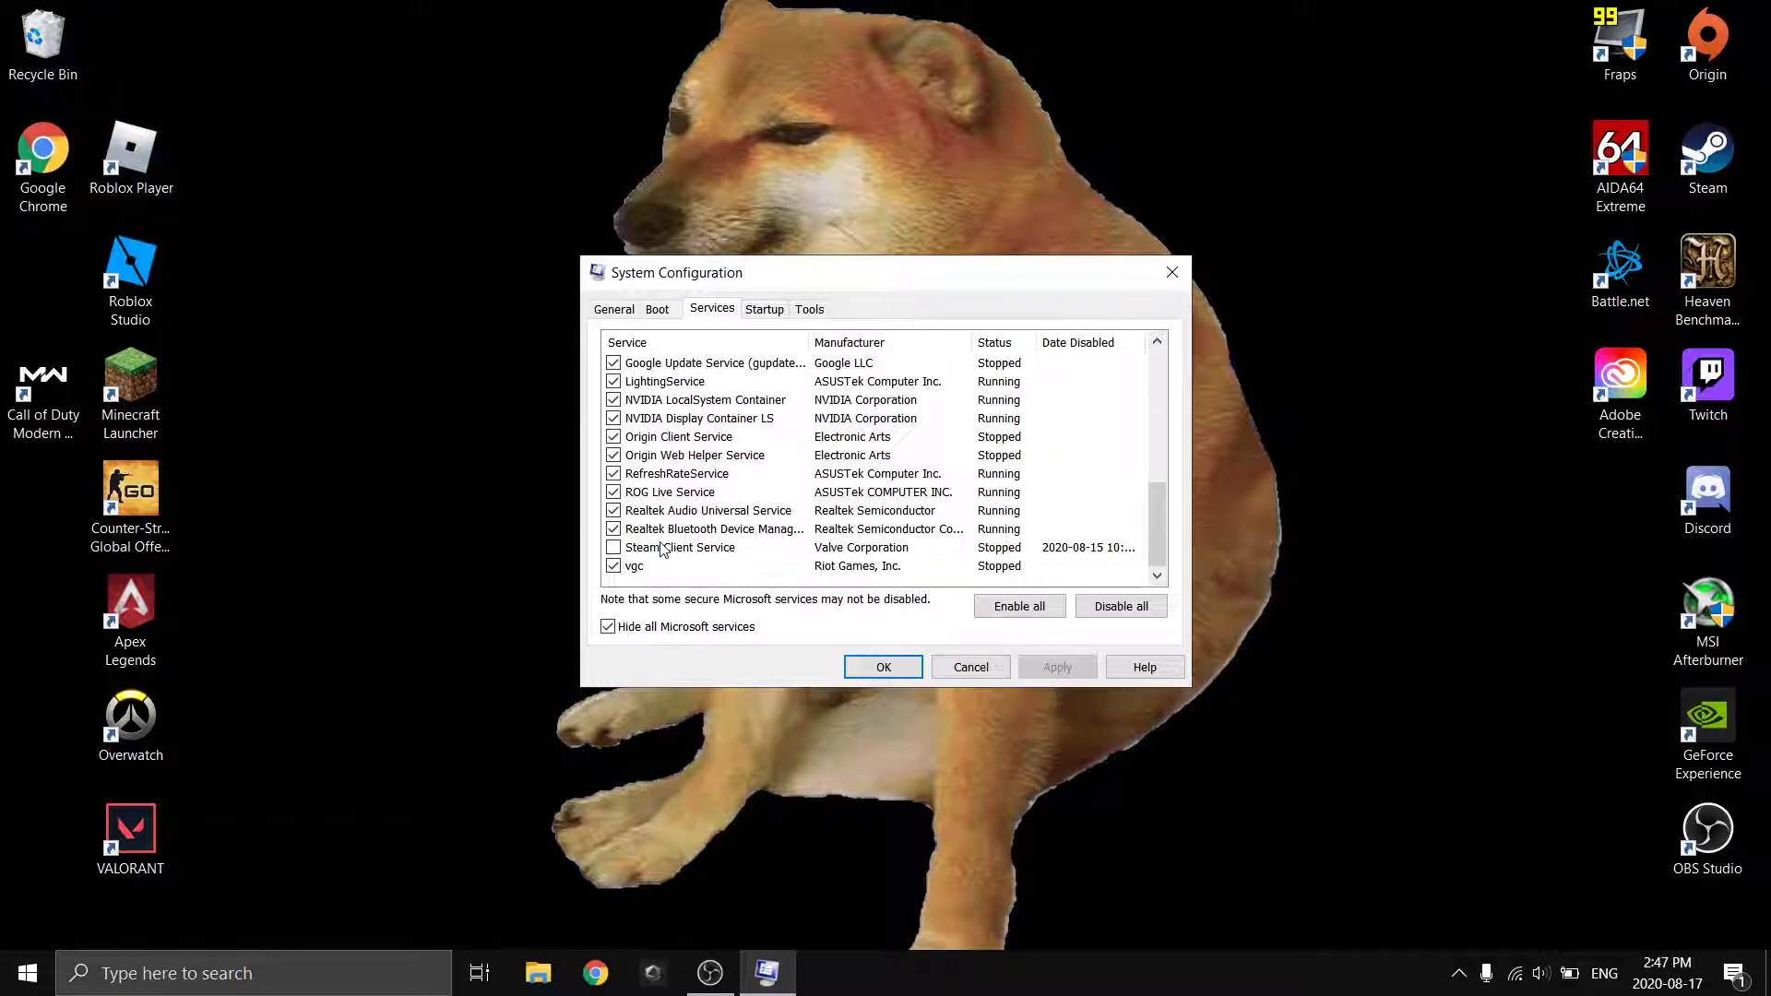
scroll(663, 551, "up", 7)
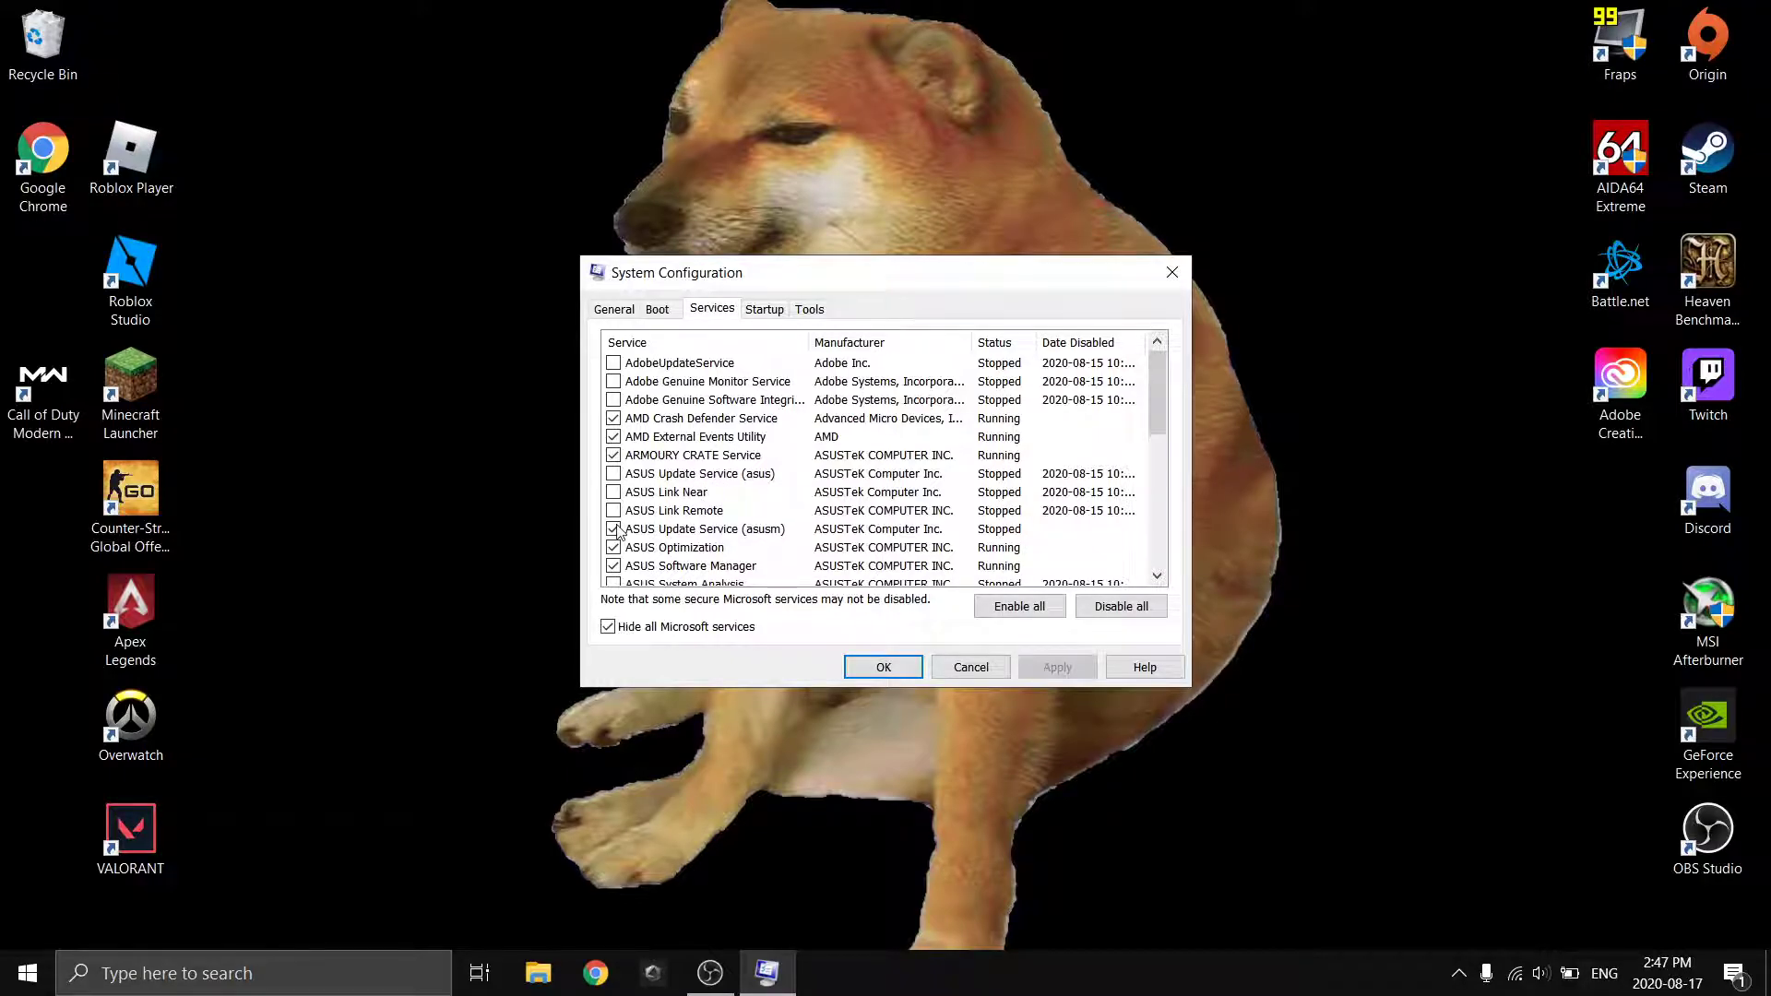
scroll(637, 503, "down", 3)
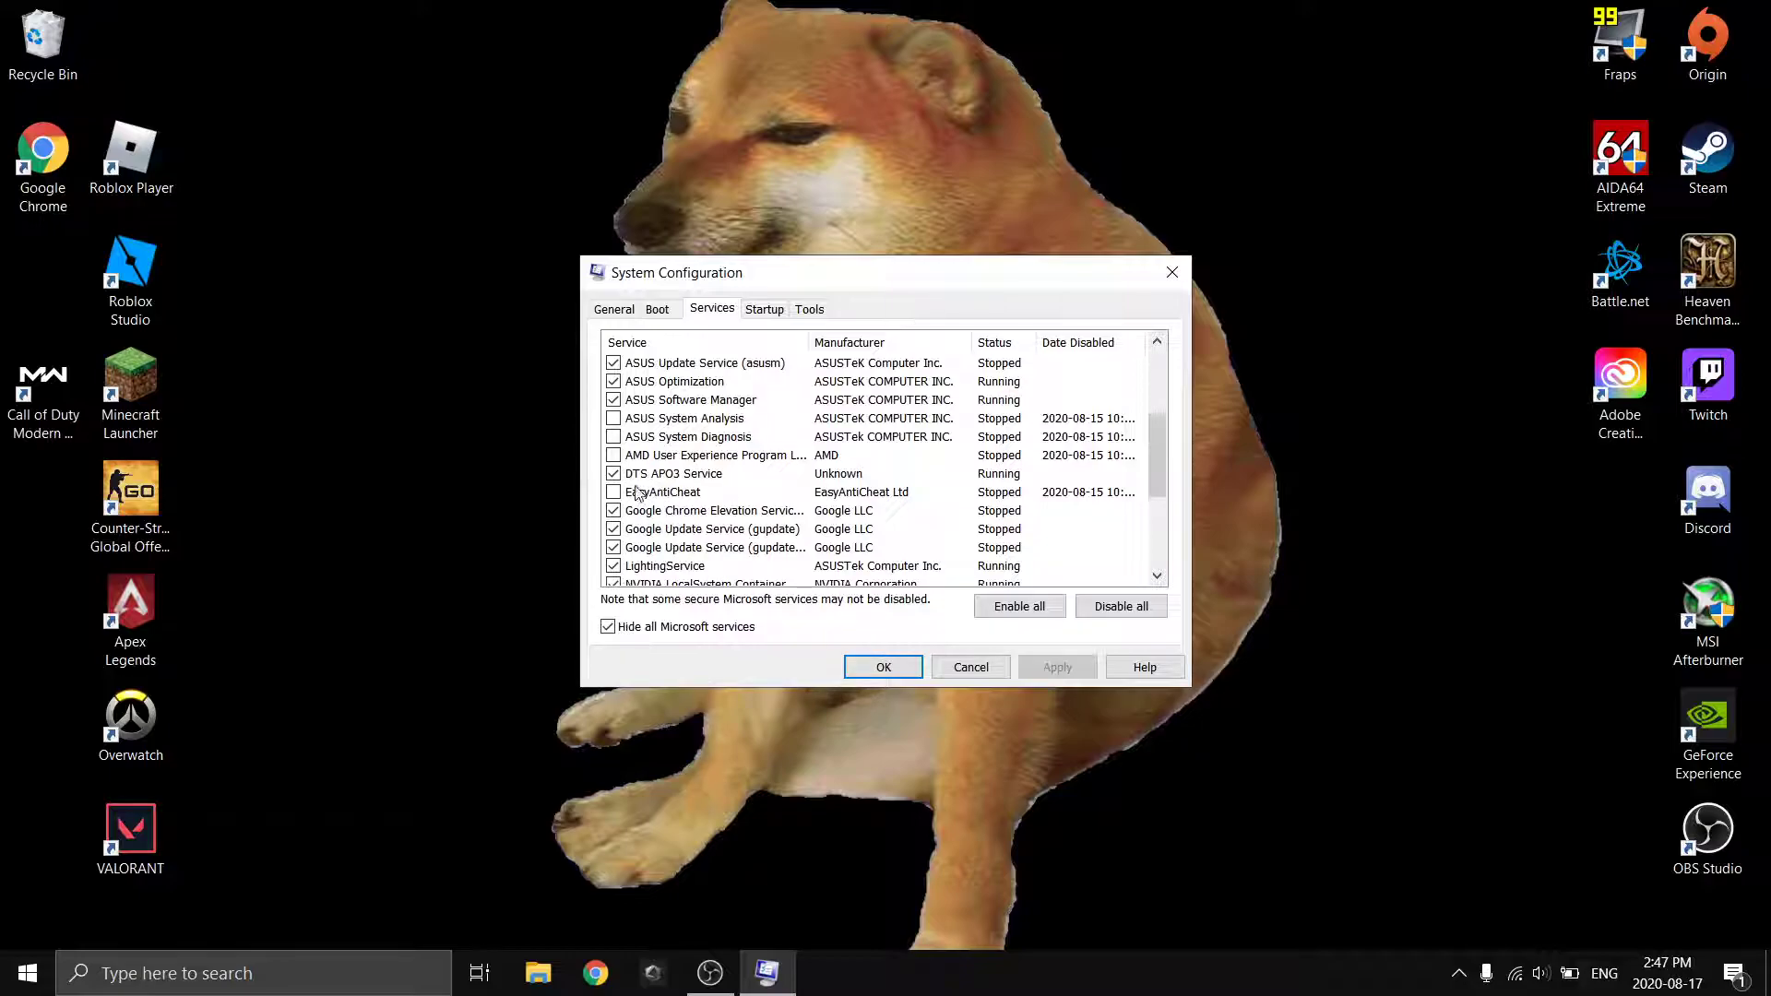
scroll(684, 494, "down", 1)
scroll(684, 494, "down", 1)
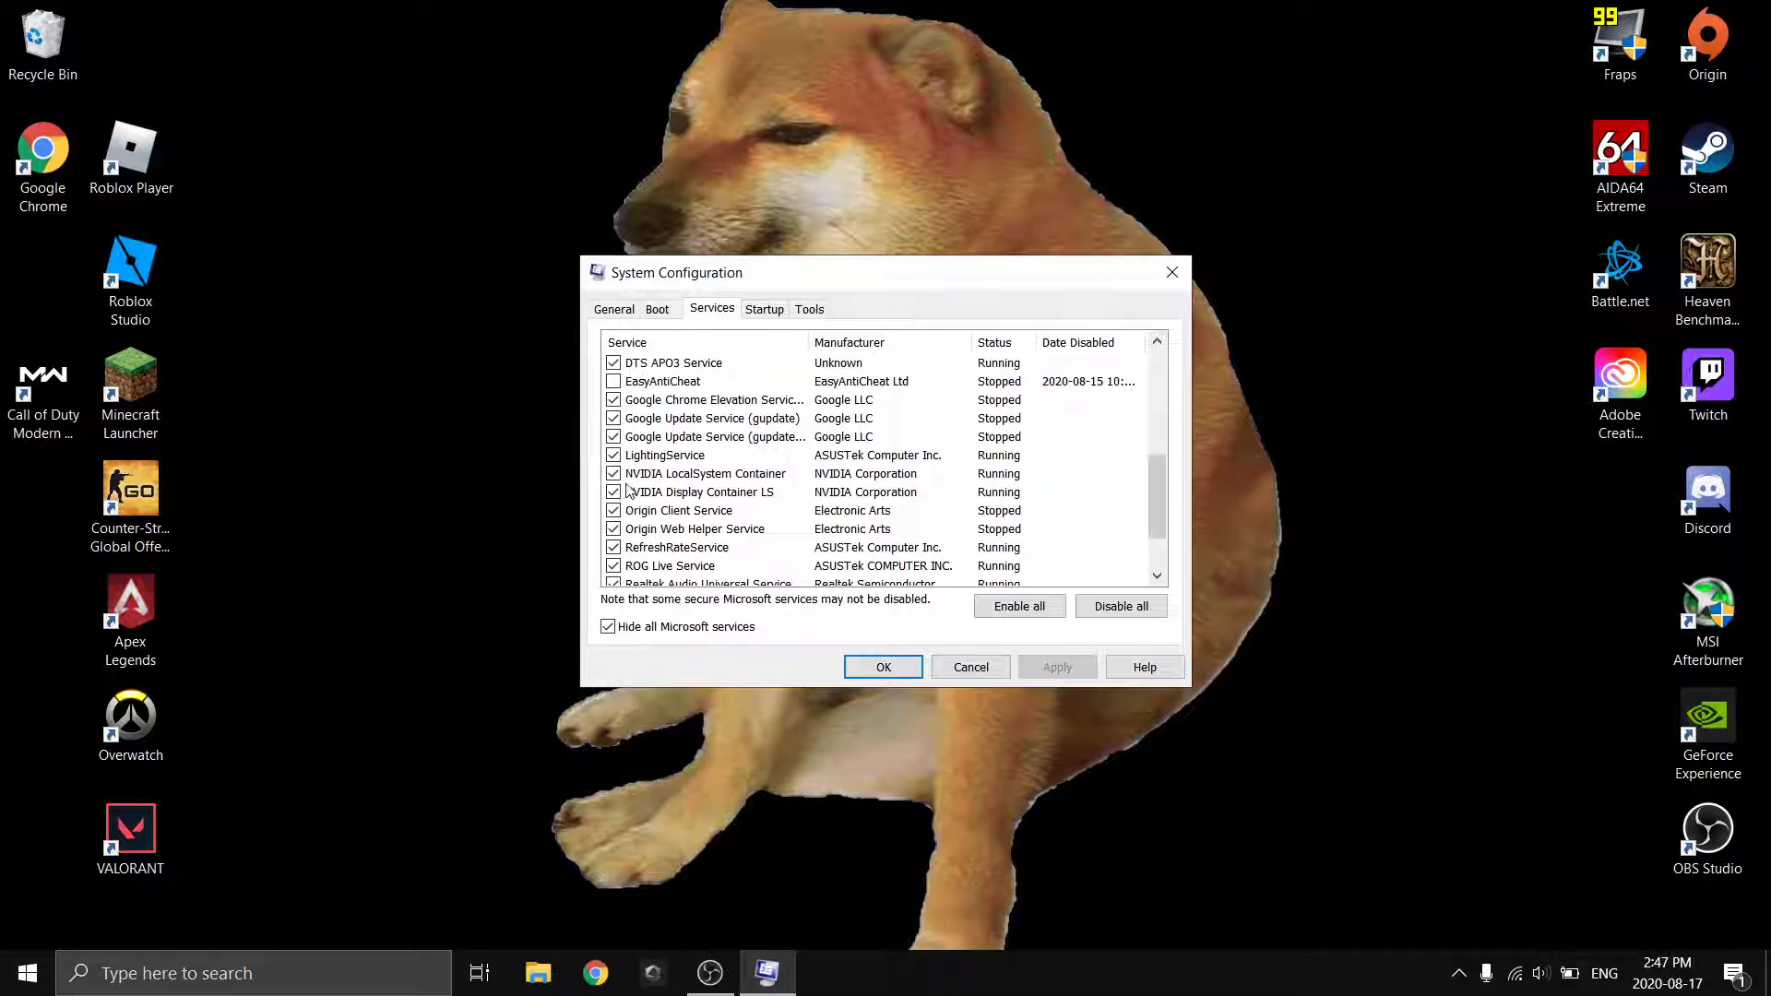
scroll(630, 491, "down", 2)
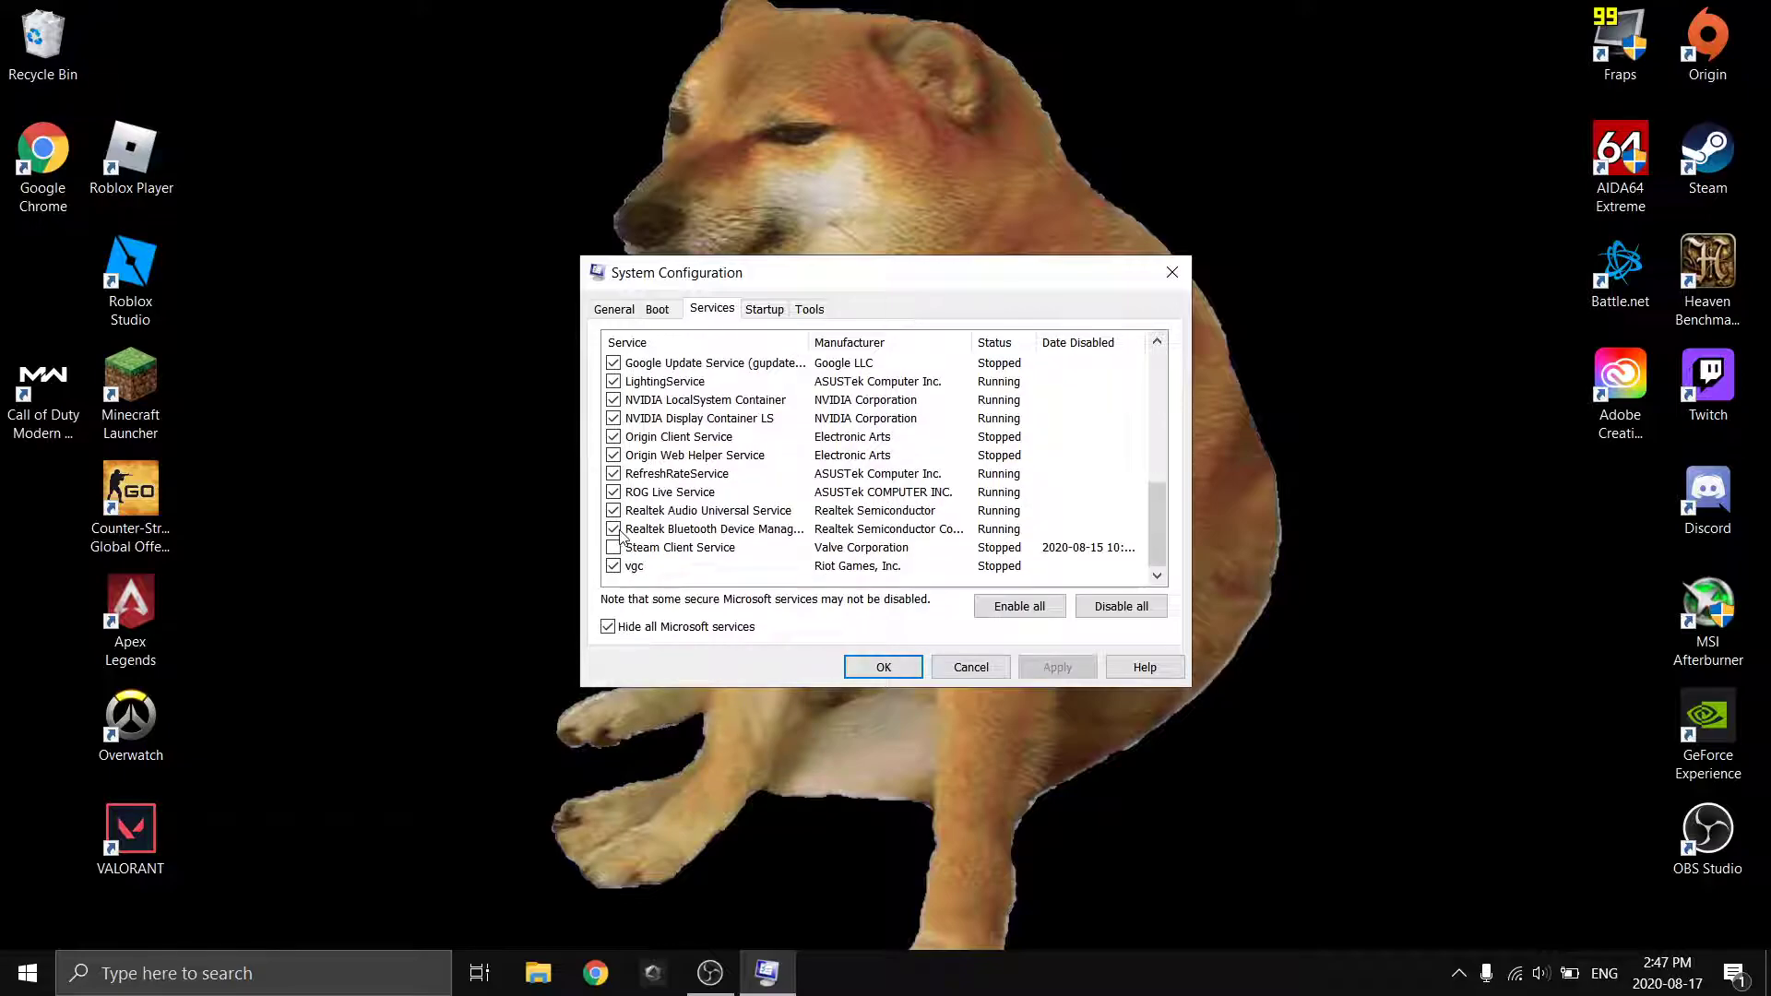
scroll(616, 461, "up", 7)
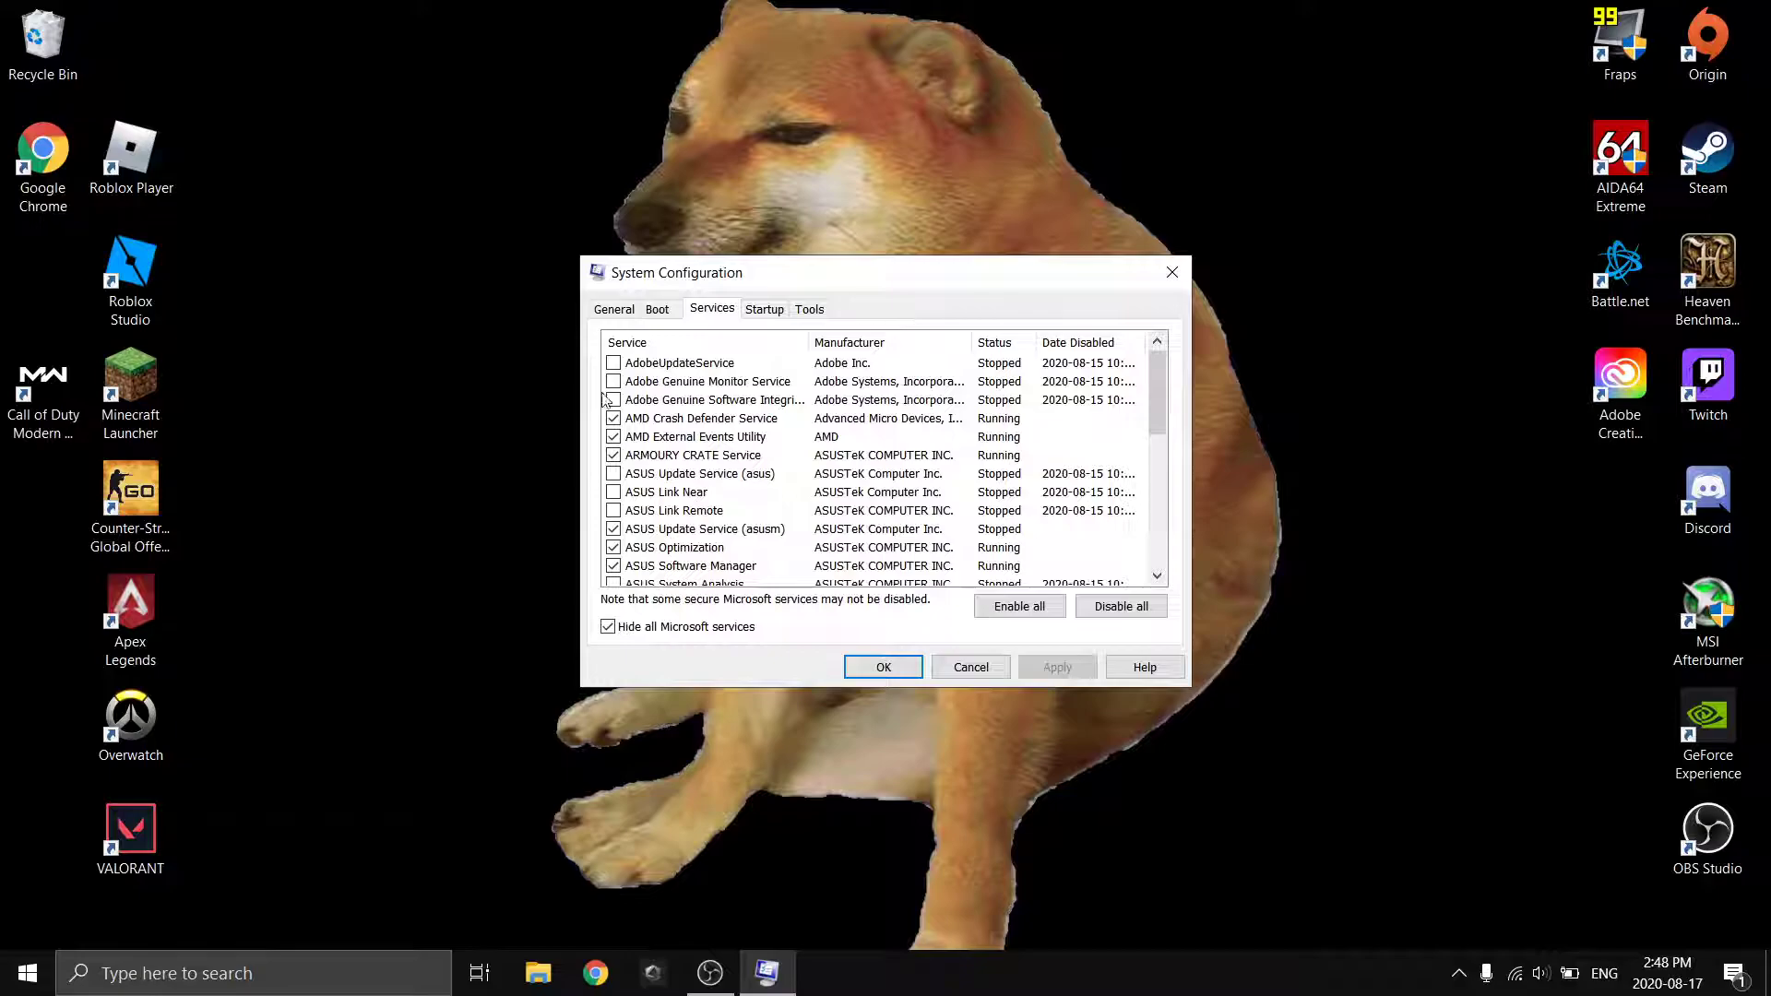
Step: Toggle AdobeUpdateService on and back off so it stays disabled
left_click(614, 363)
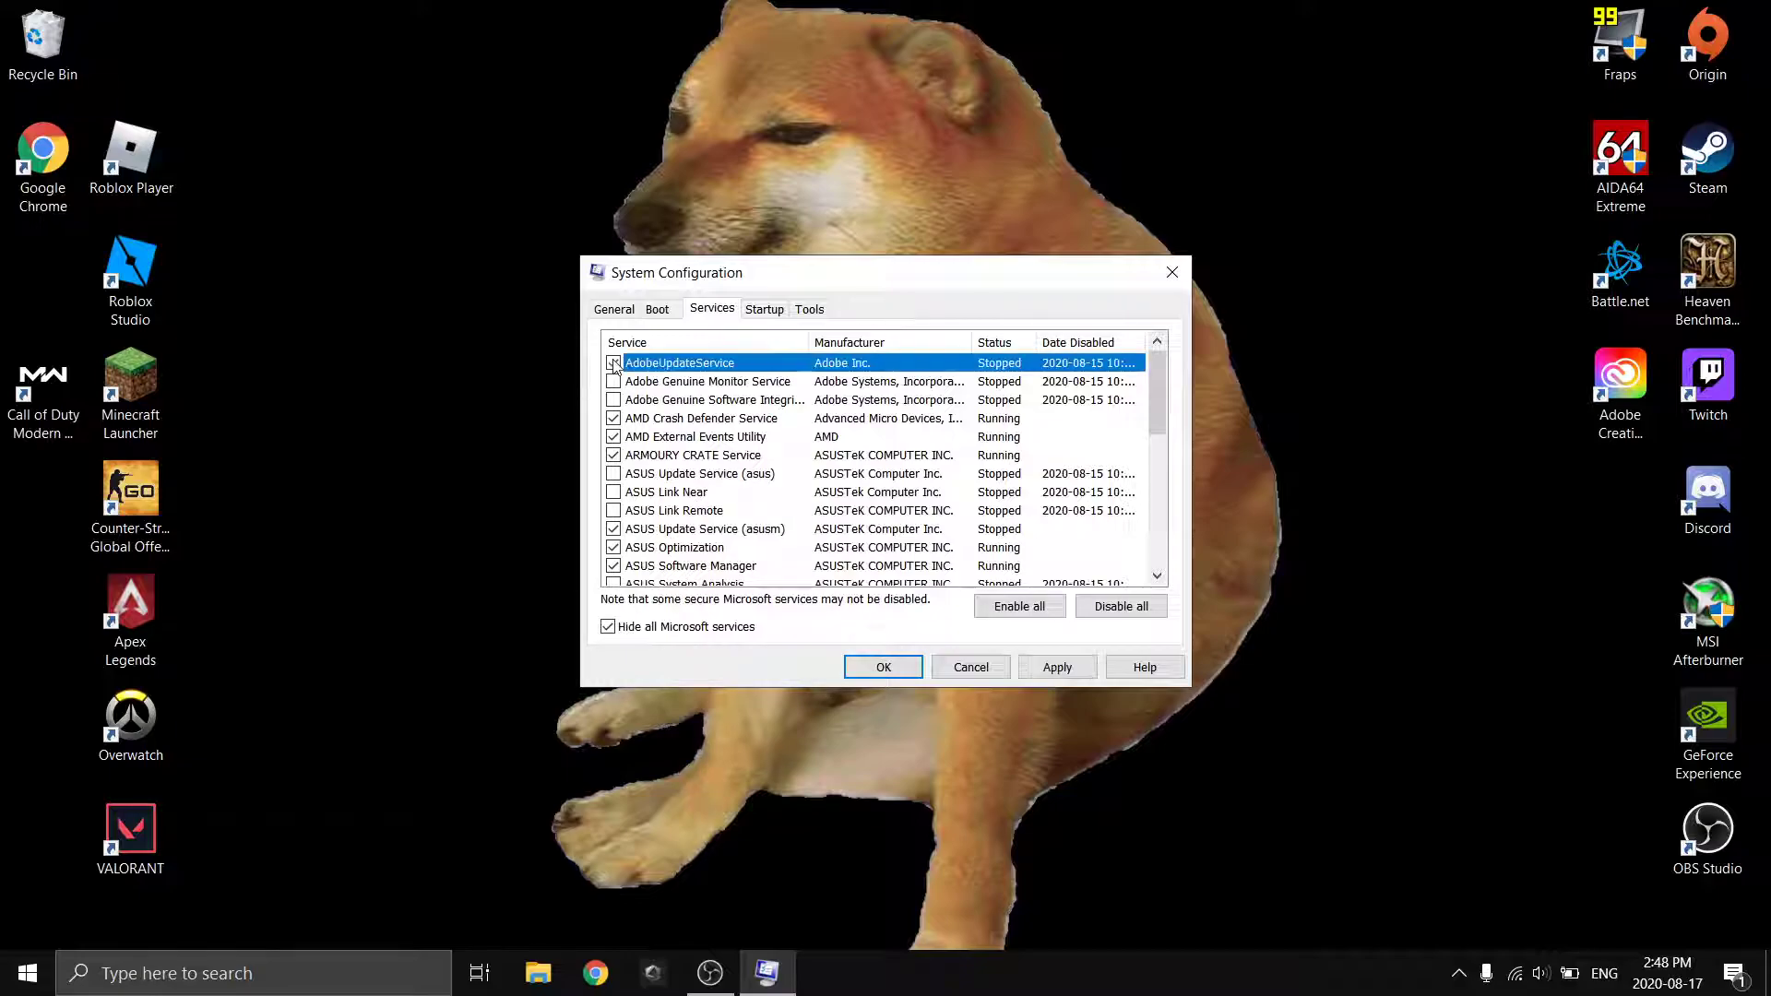
left_click(657, 381)
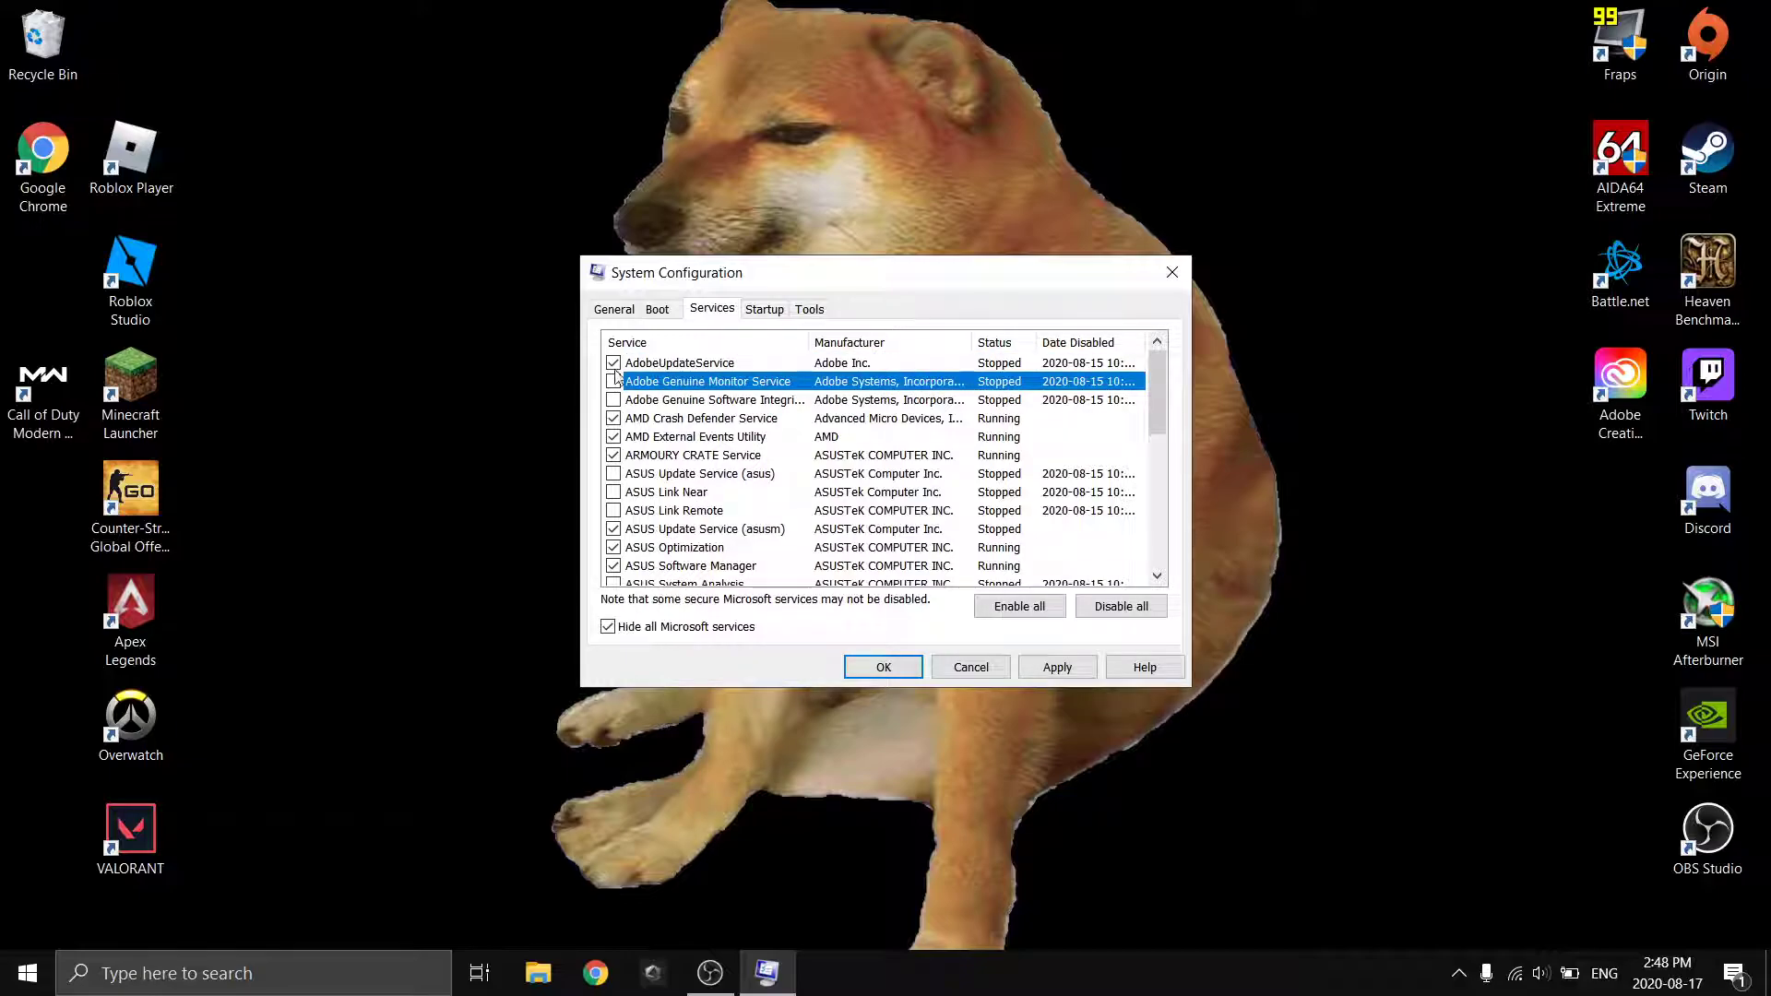
left_click(1050, 667)
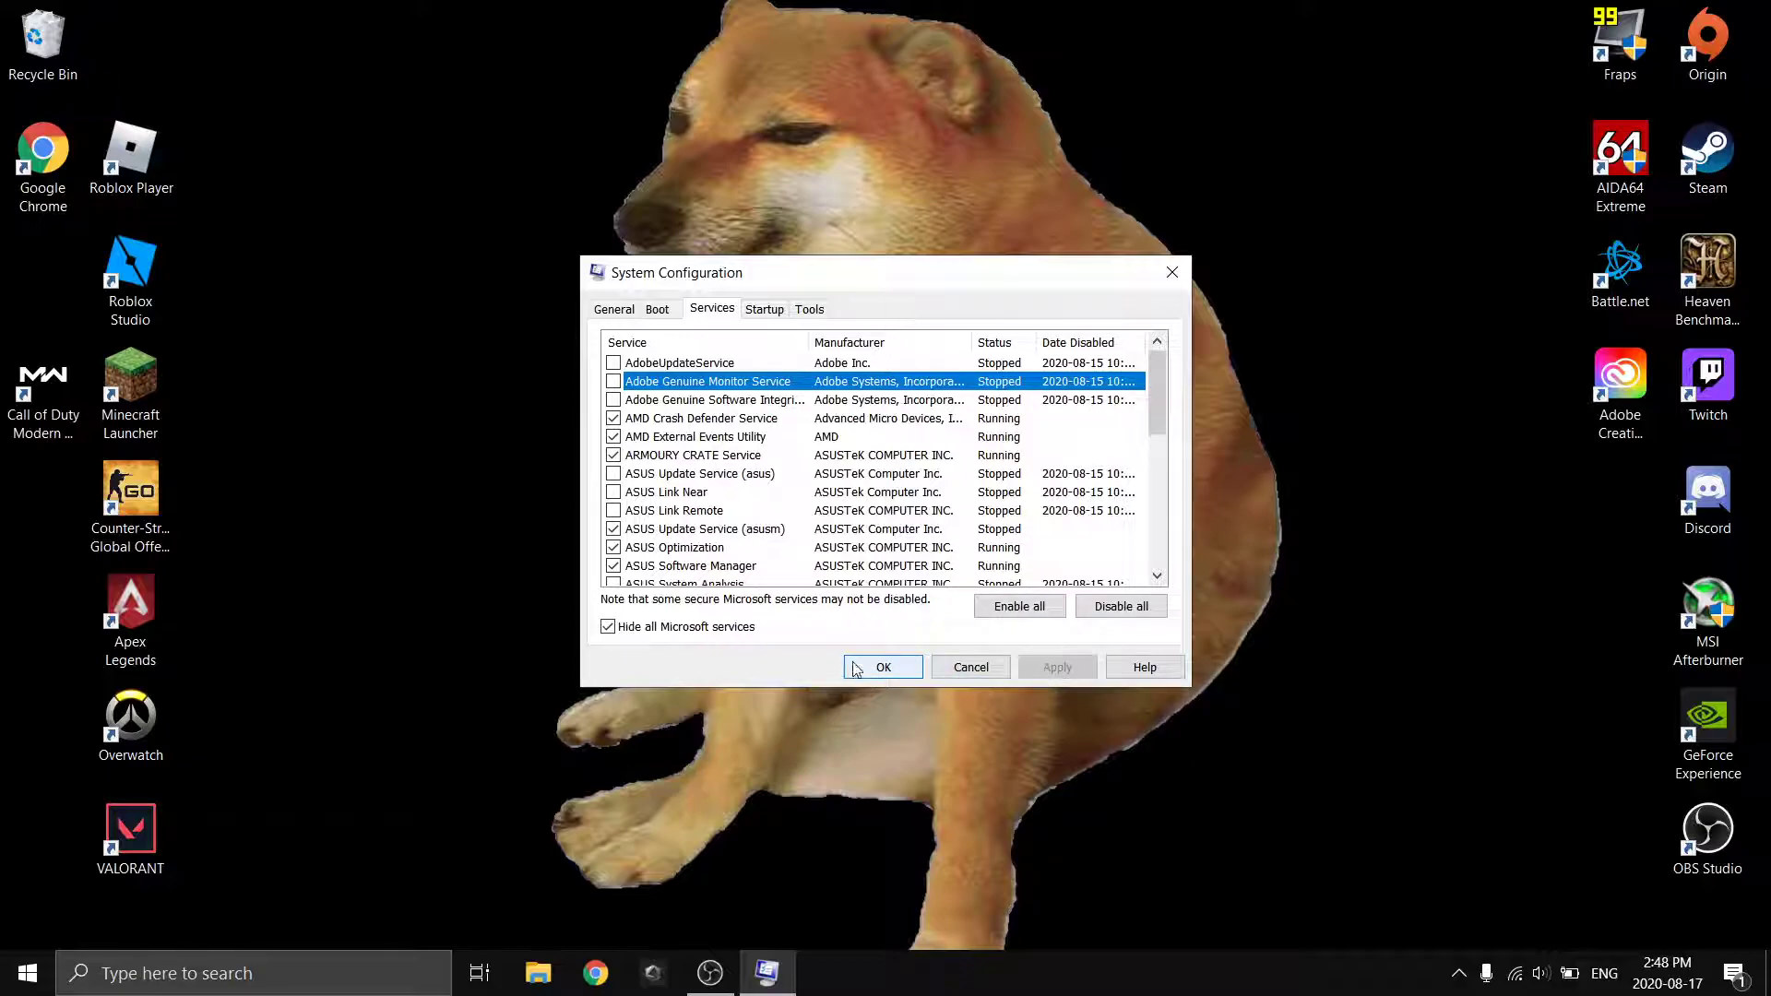
scroll(803, 462, "down", 8)
scroll(824, 471, "up", 8)
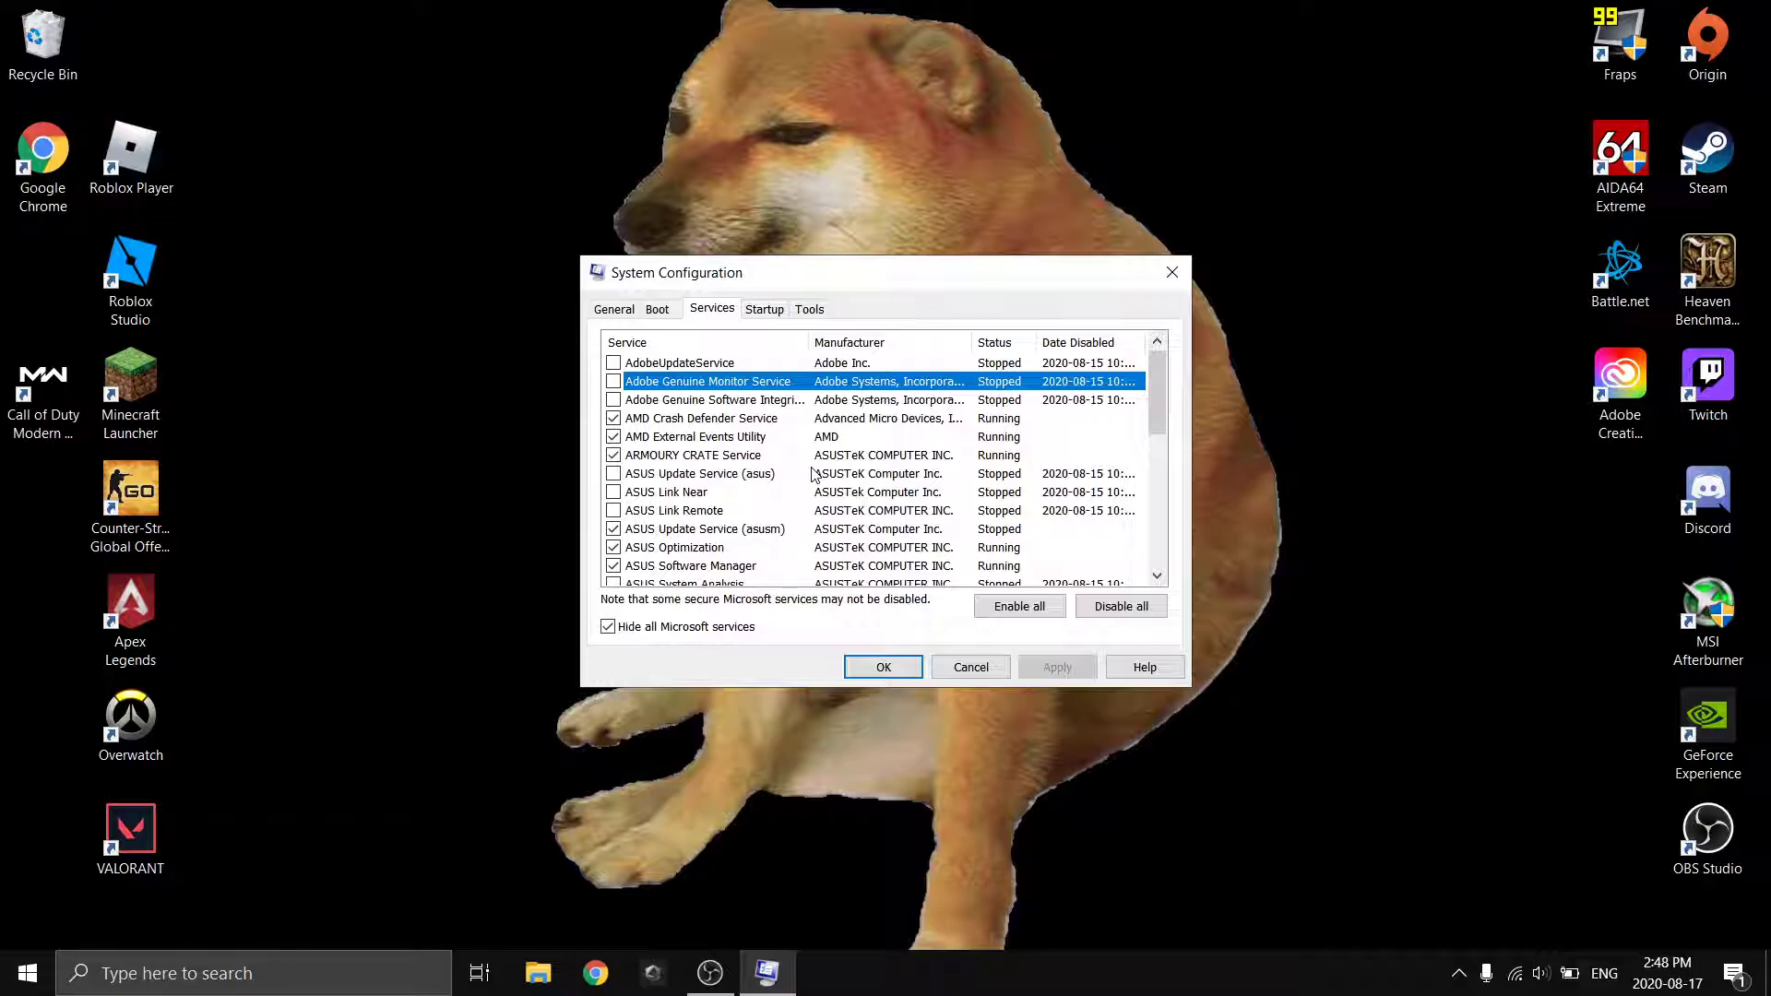
right_click(953, 983)
Step: Open Task Manager, glance at Performance, return to Processes and close it
left_click(1041, 867)
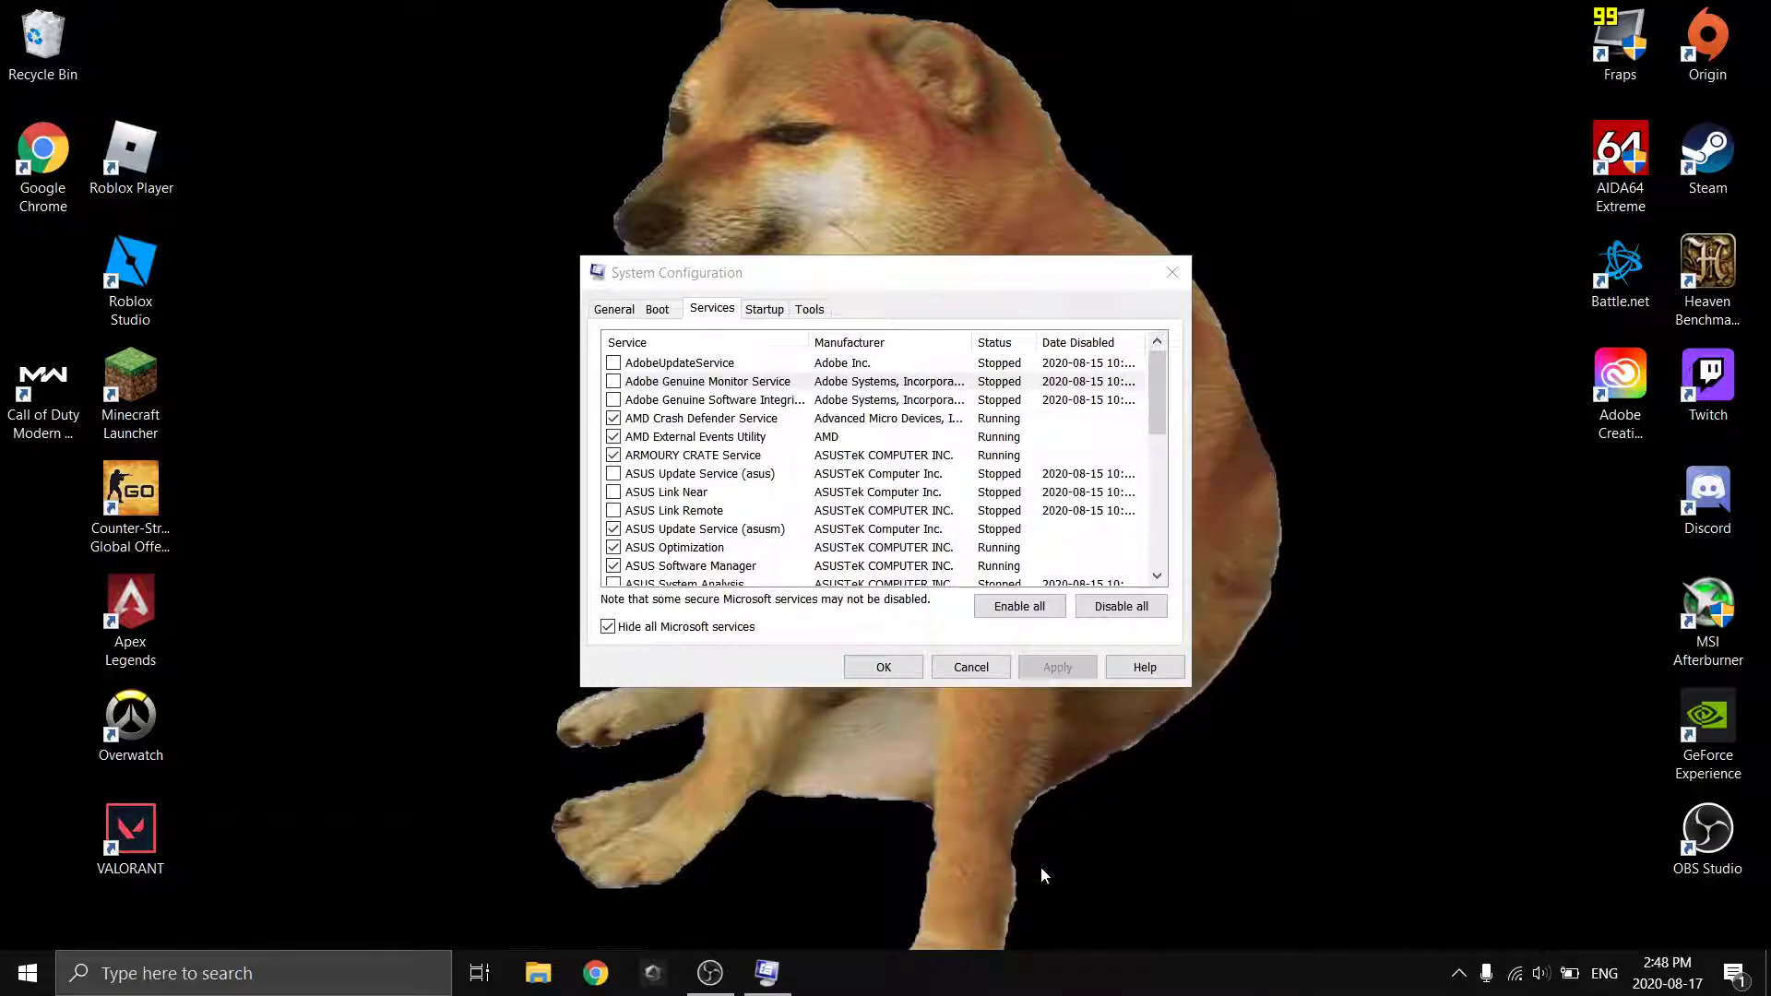
left_click(145, 109)
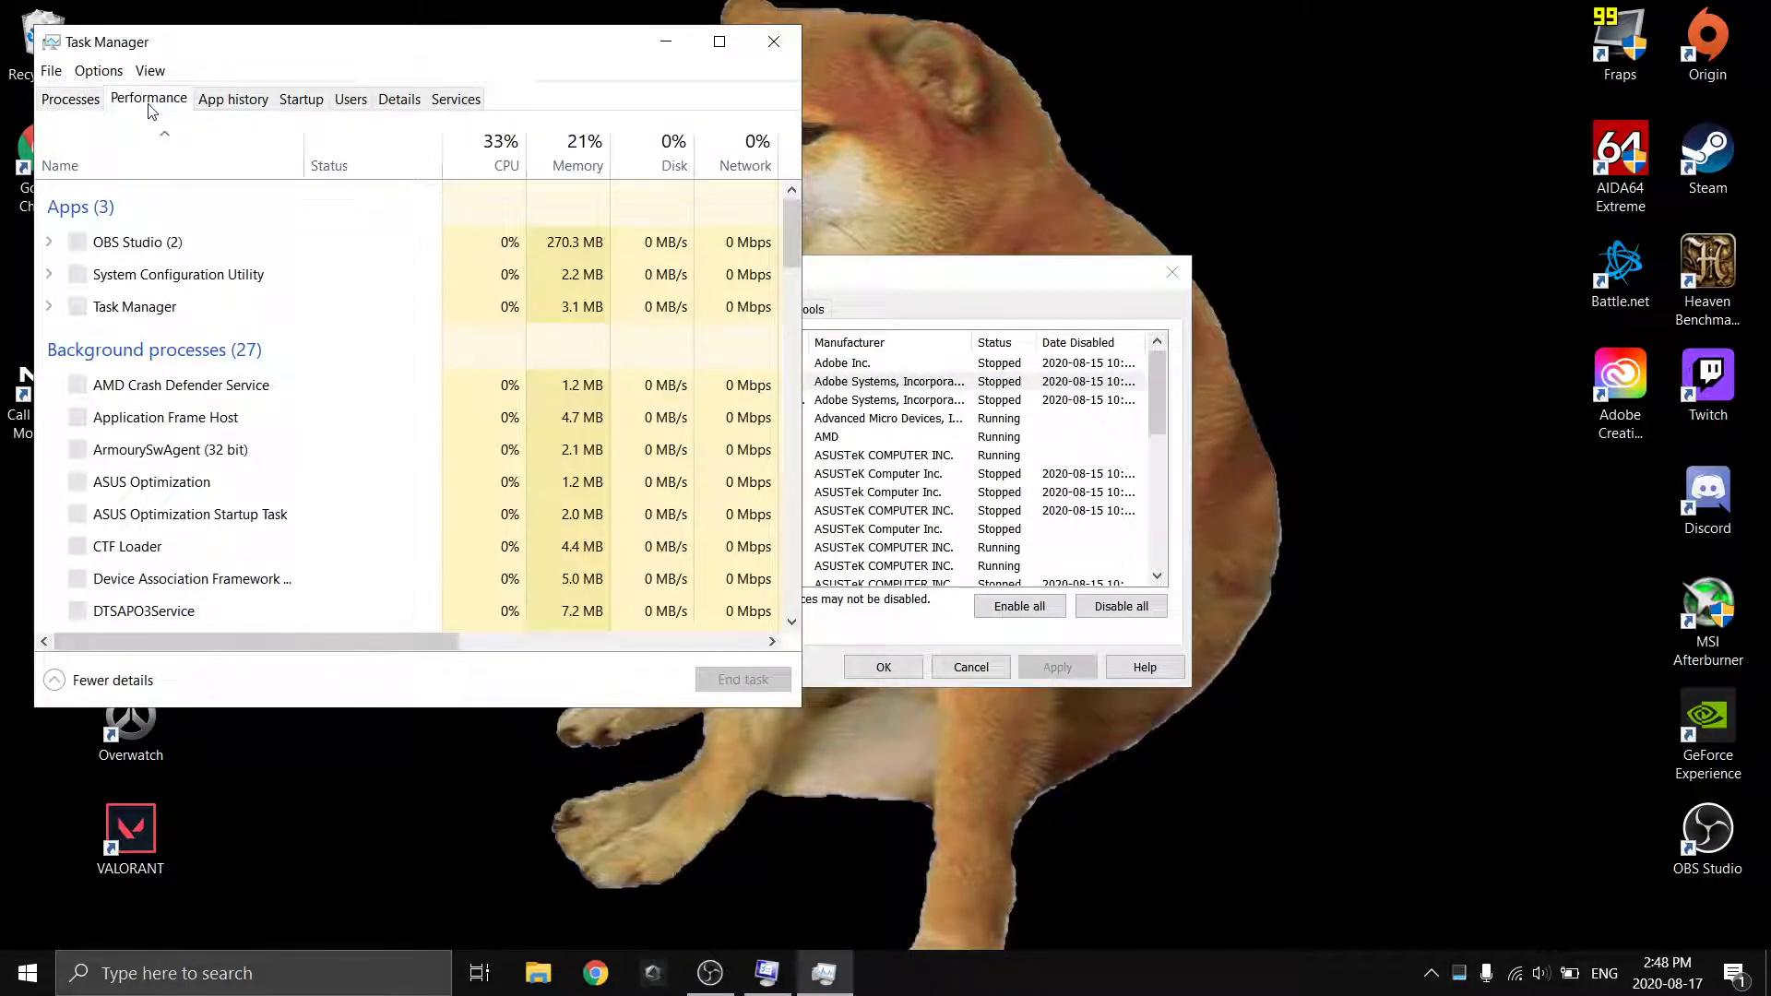
left_click(76, 101)
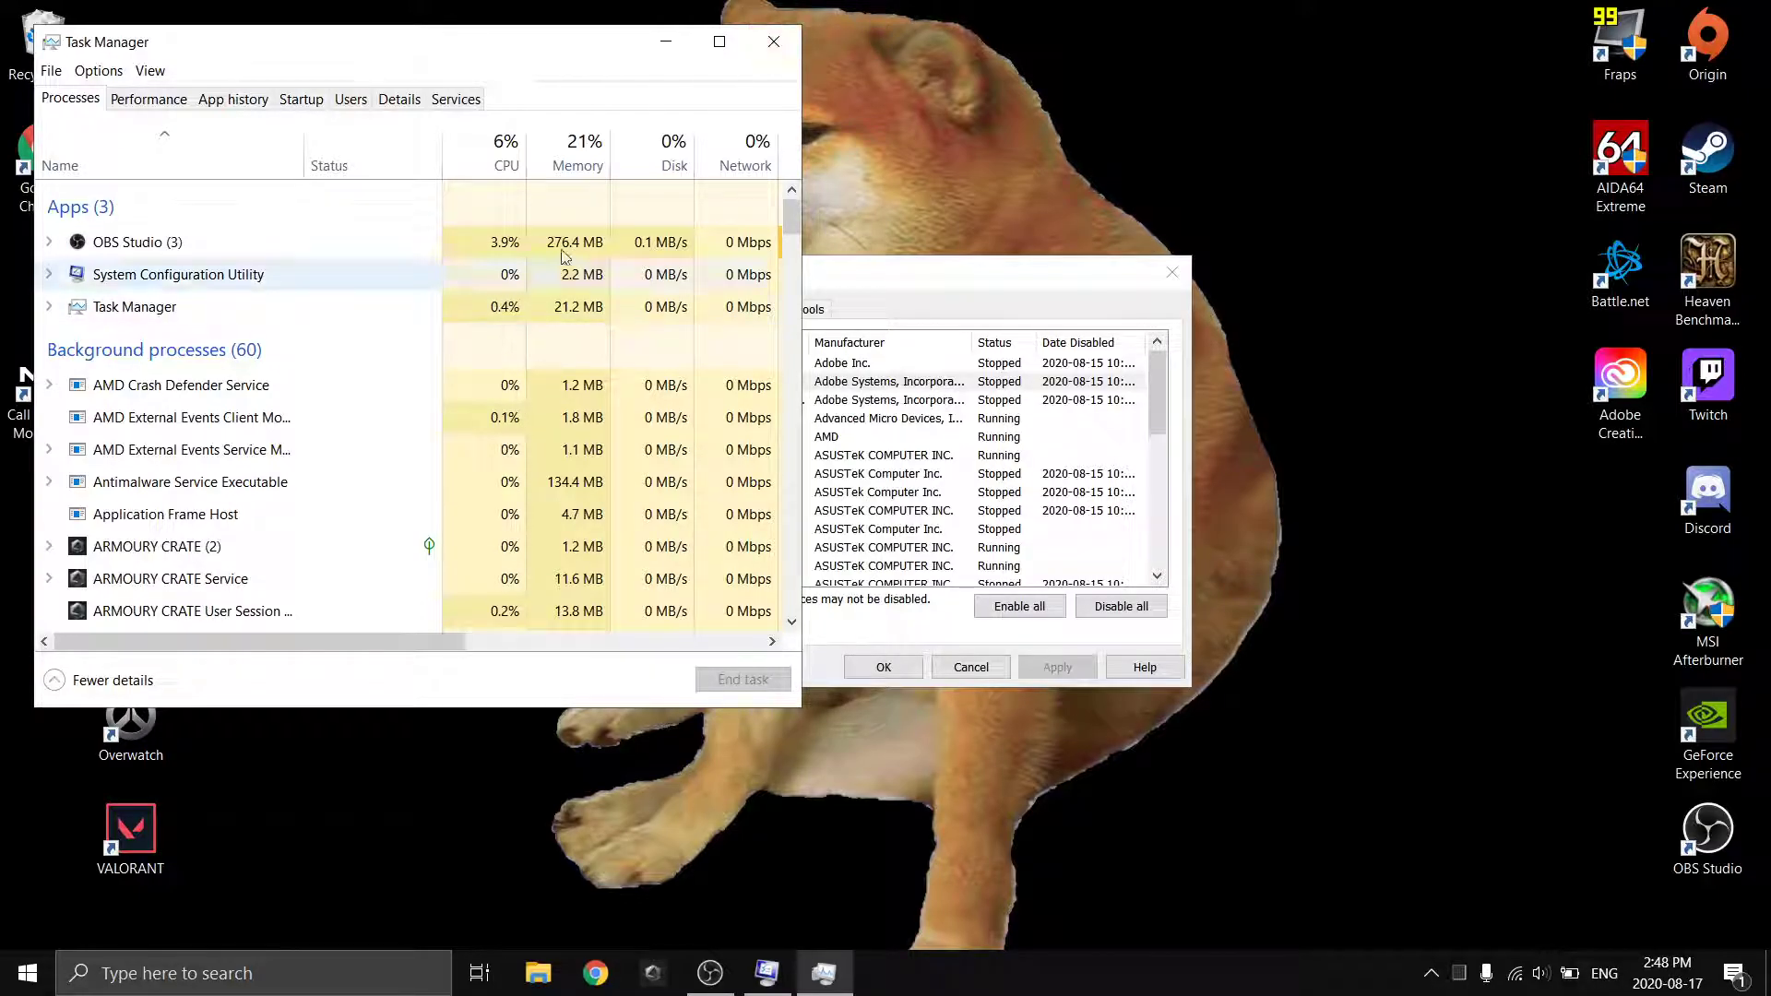
left_click(766, 40)
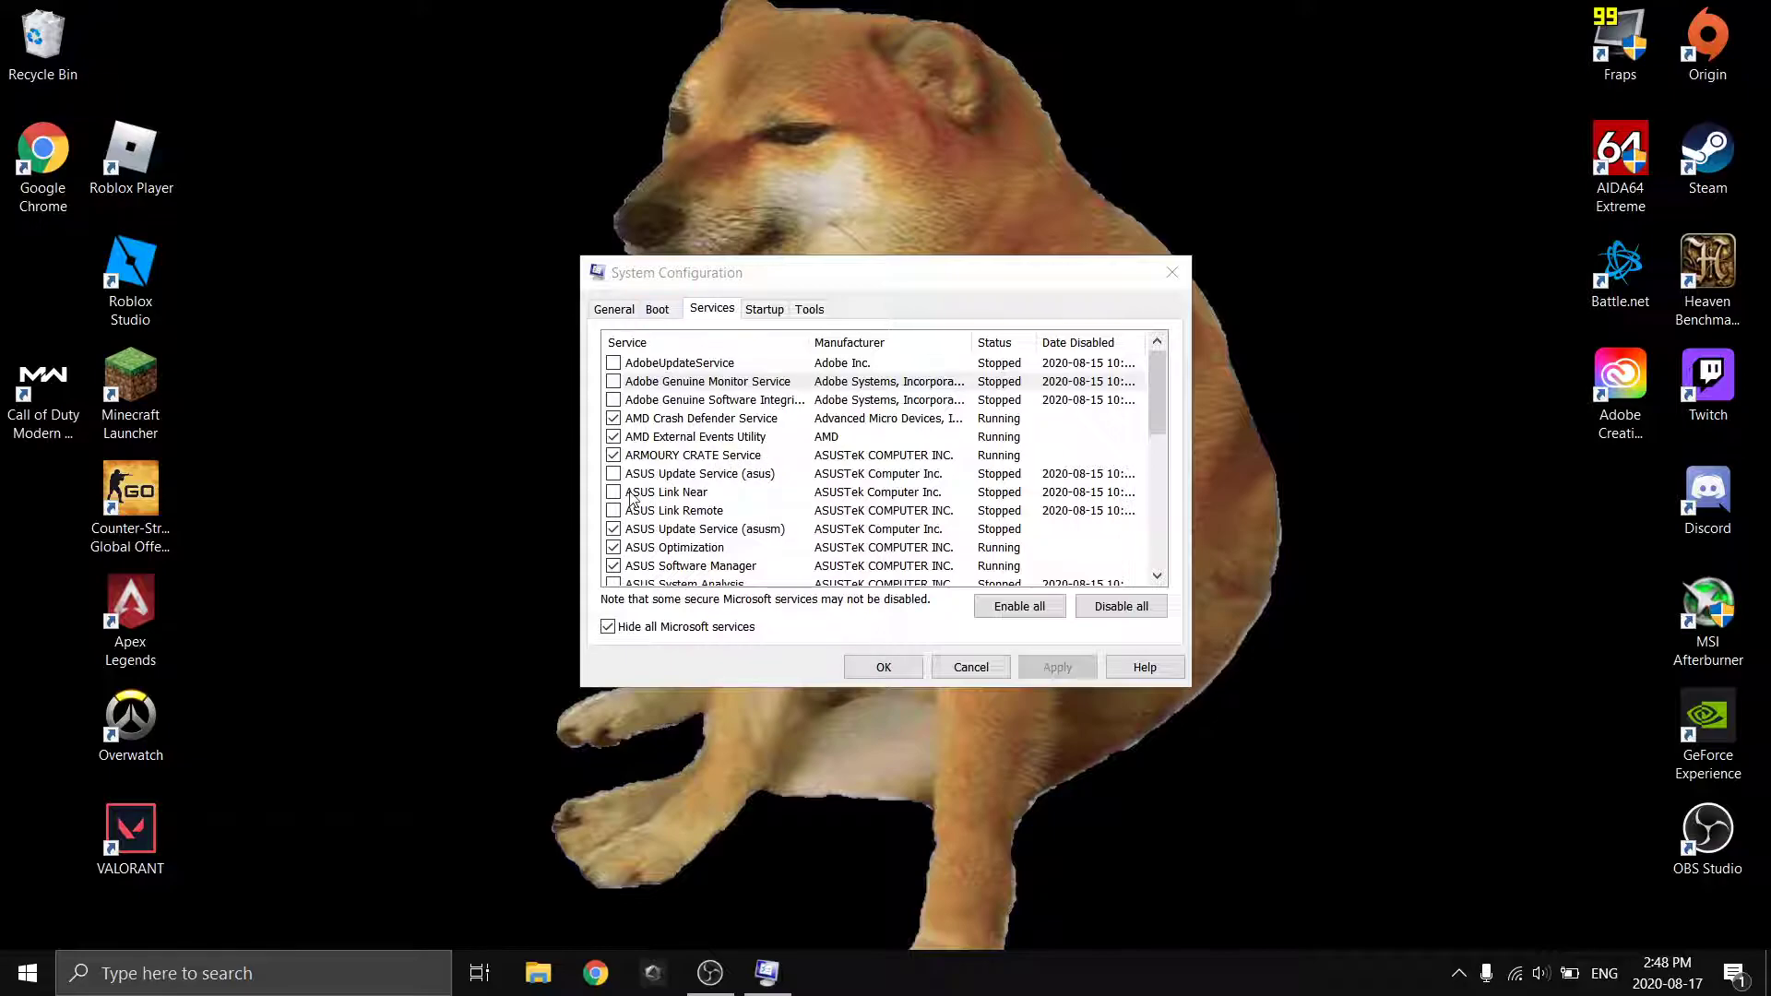
Step: Confirm the System Configuration service changes and decline the restart
left_click(887, 664)
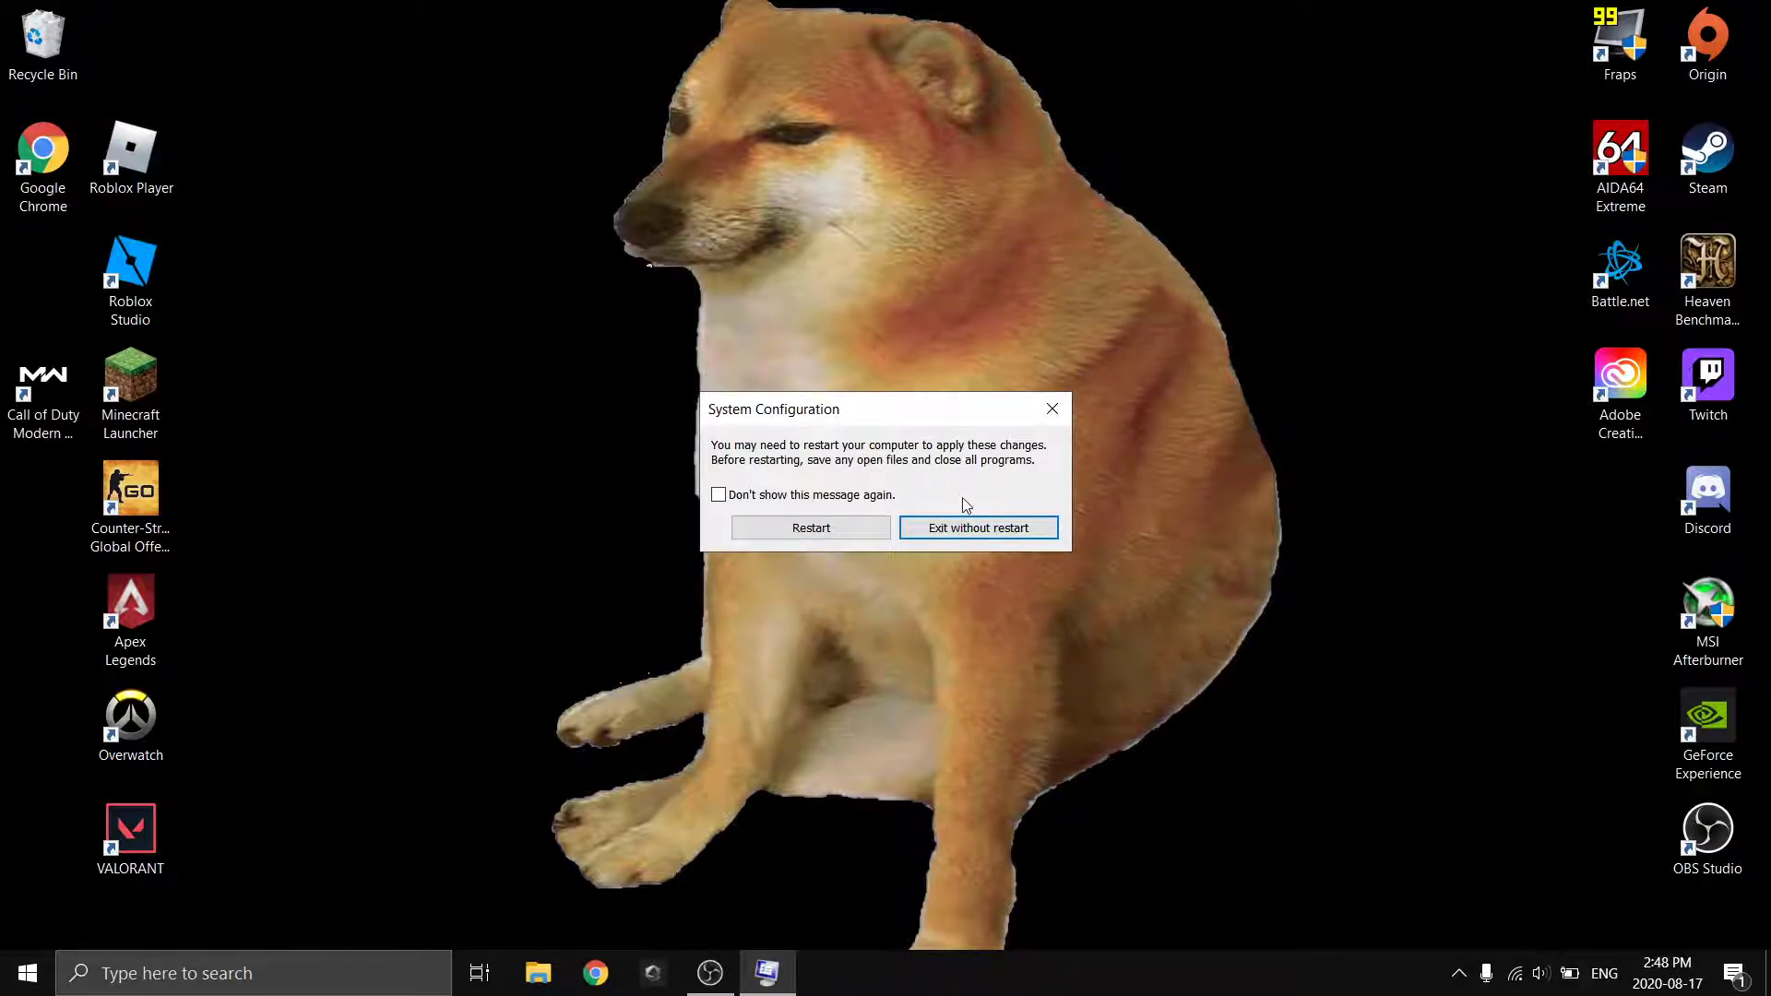
left_click(1053, 410)
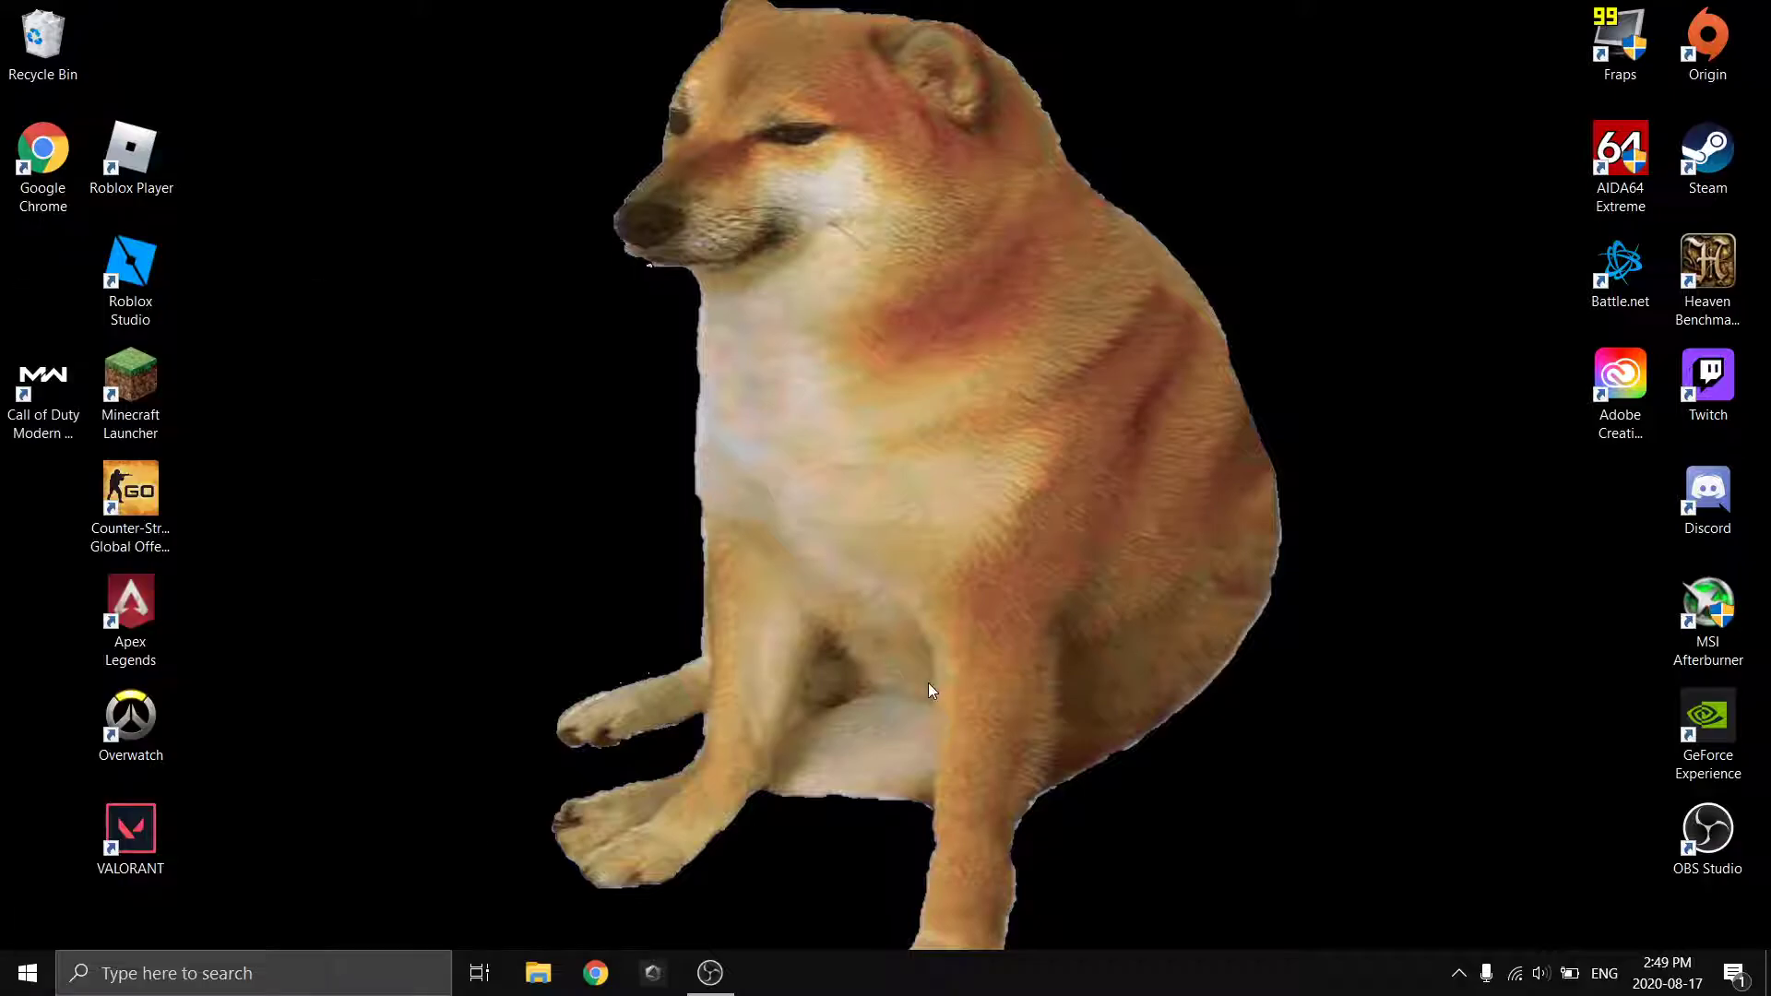
Step: In Task Manager's Performance tab, compare CPU (about 5–8%) and GPU 0 usage, then minimise it
right_click(810, 980)
left_click(893, 875)
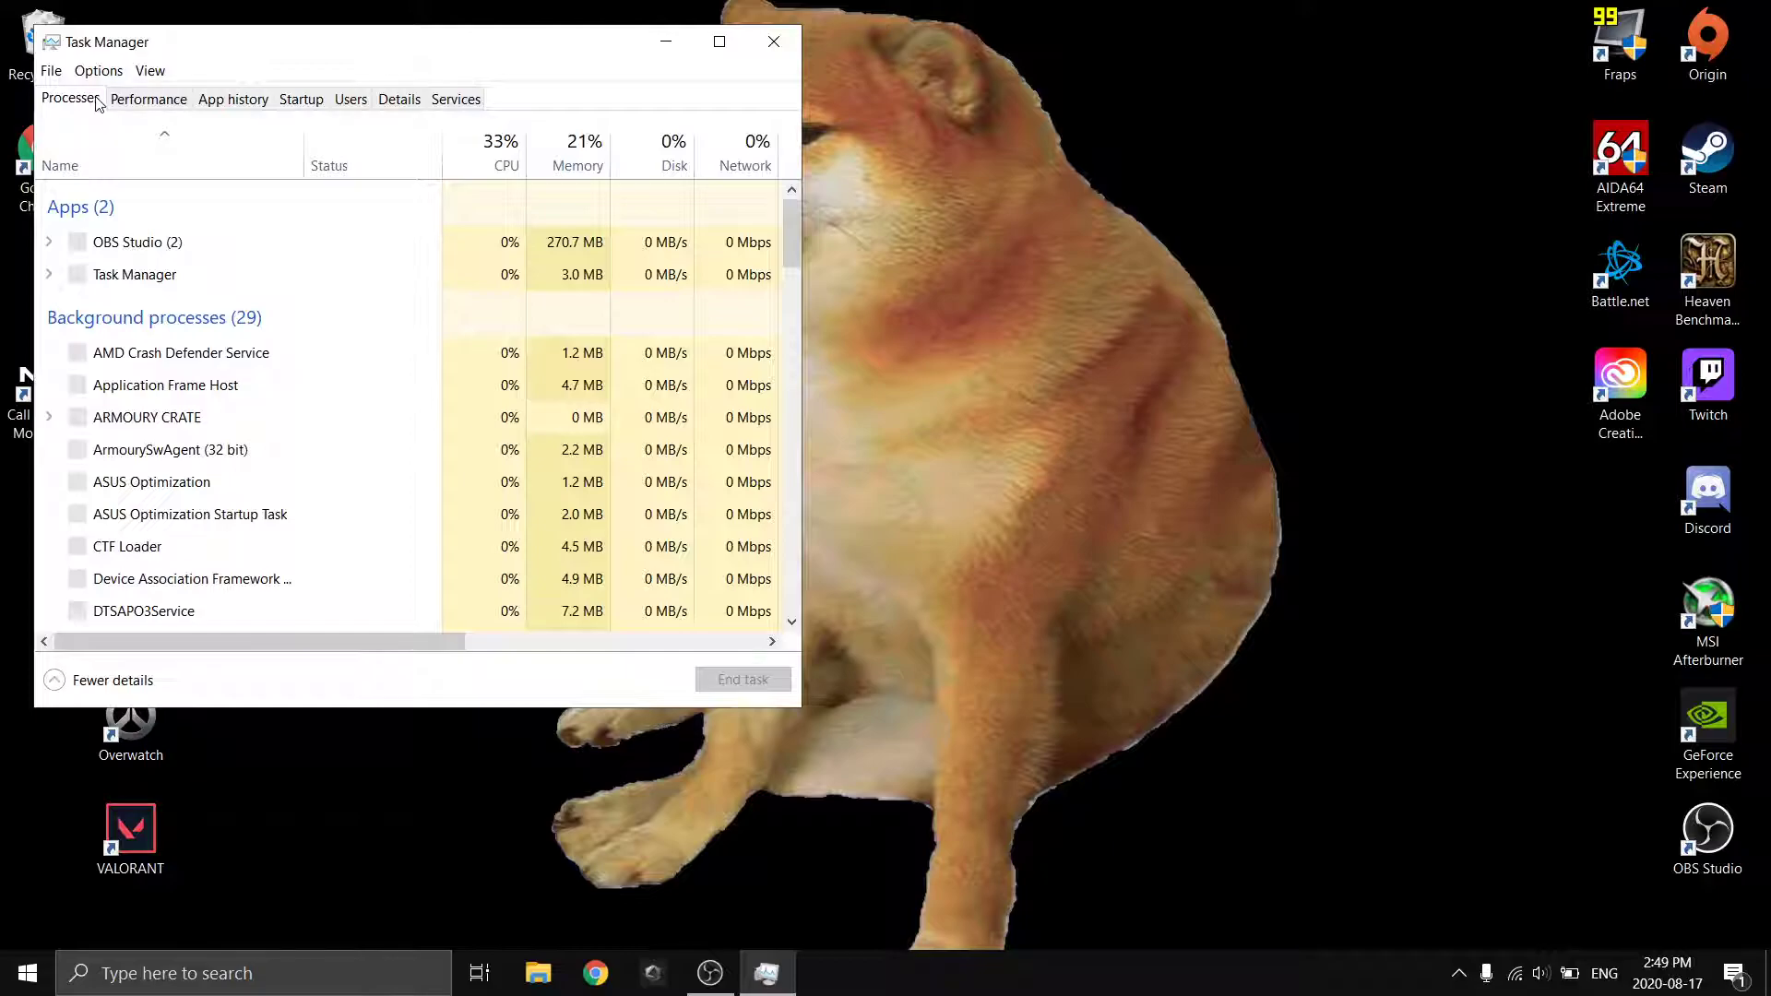
left_click(134, 99)
left_click(148, 159)
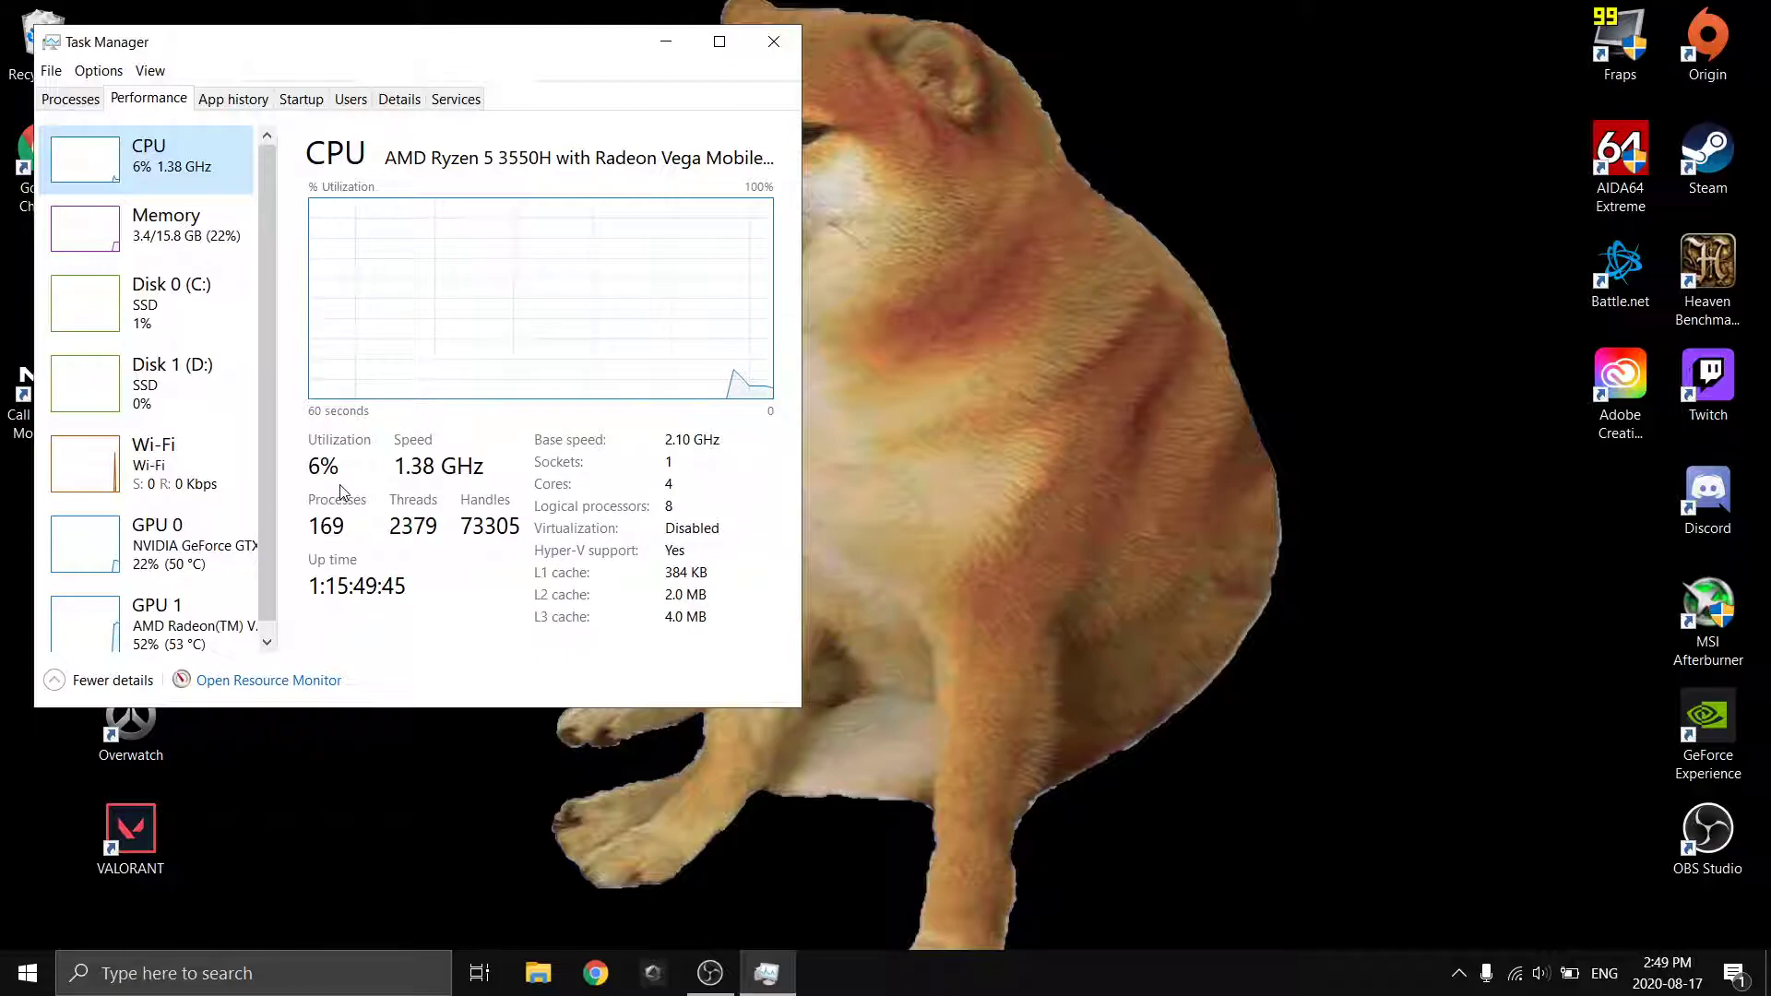
left_click(242, 558)
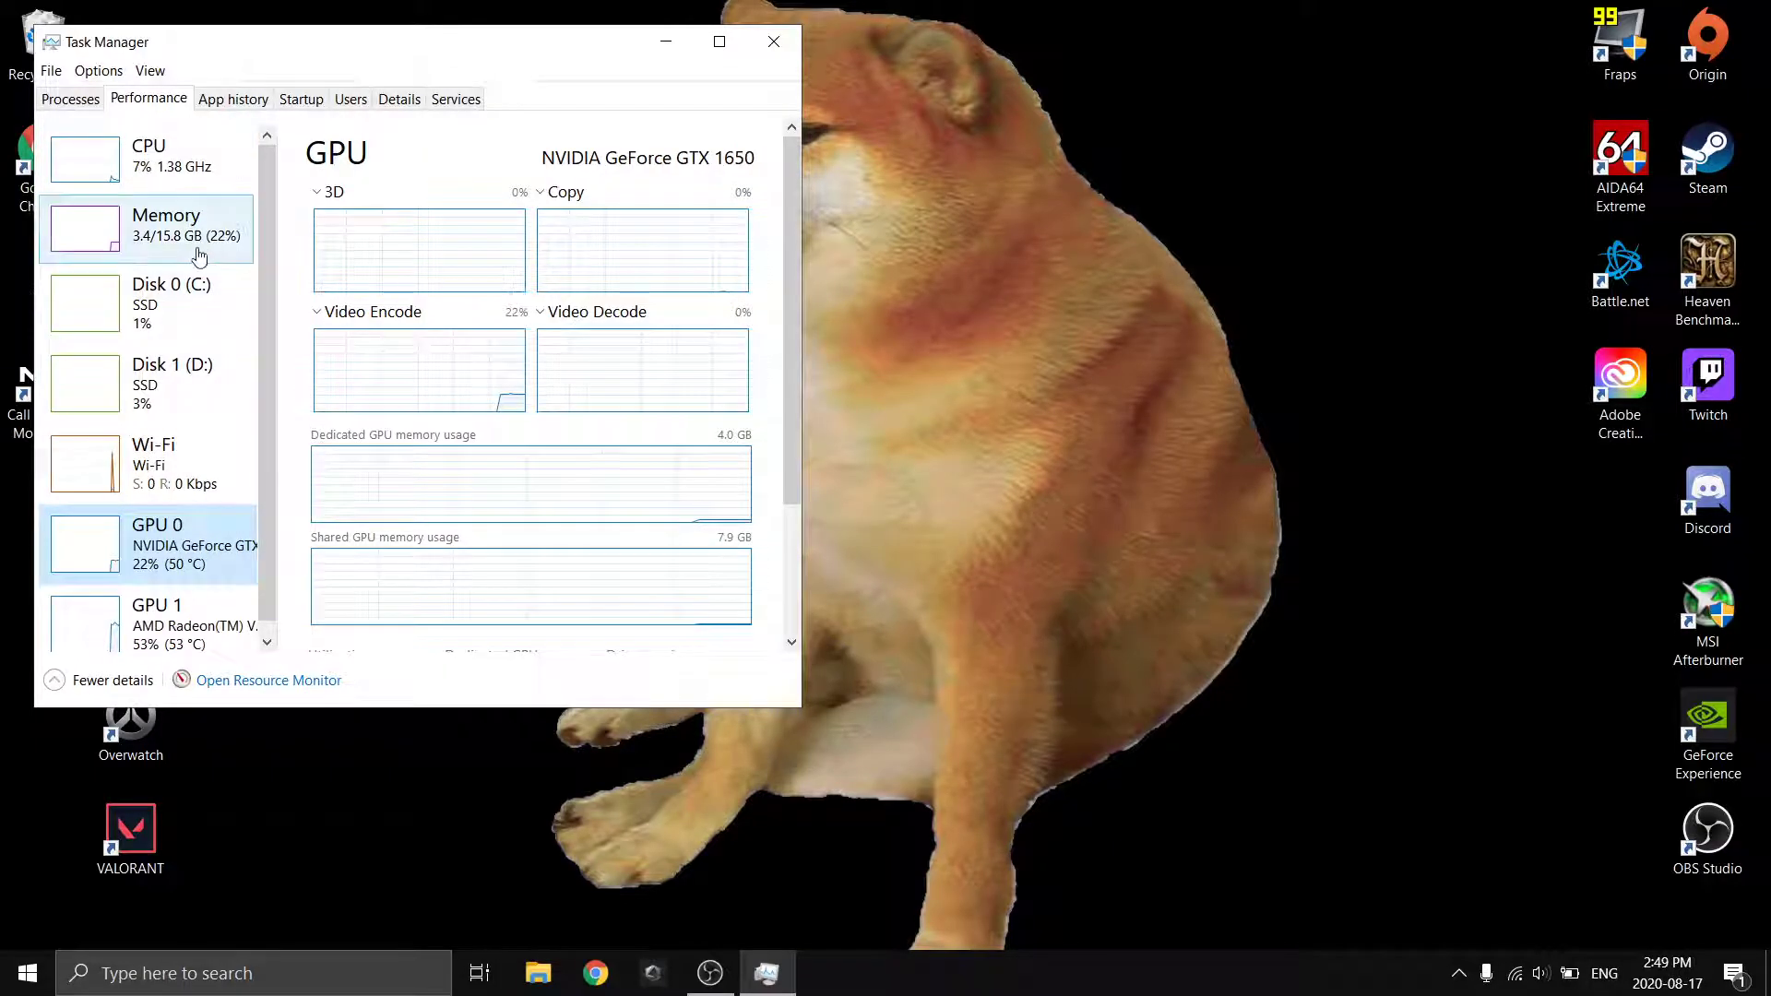
left_click(184, 158)
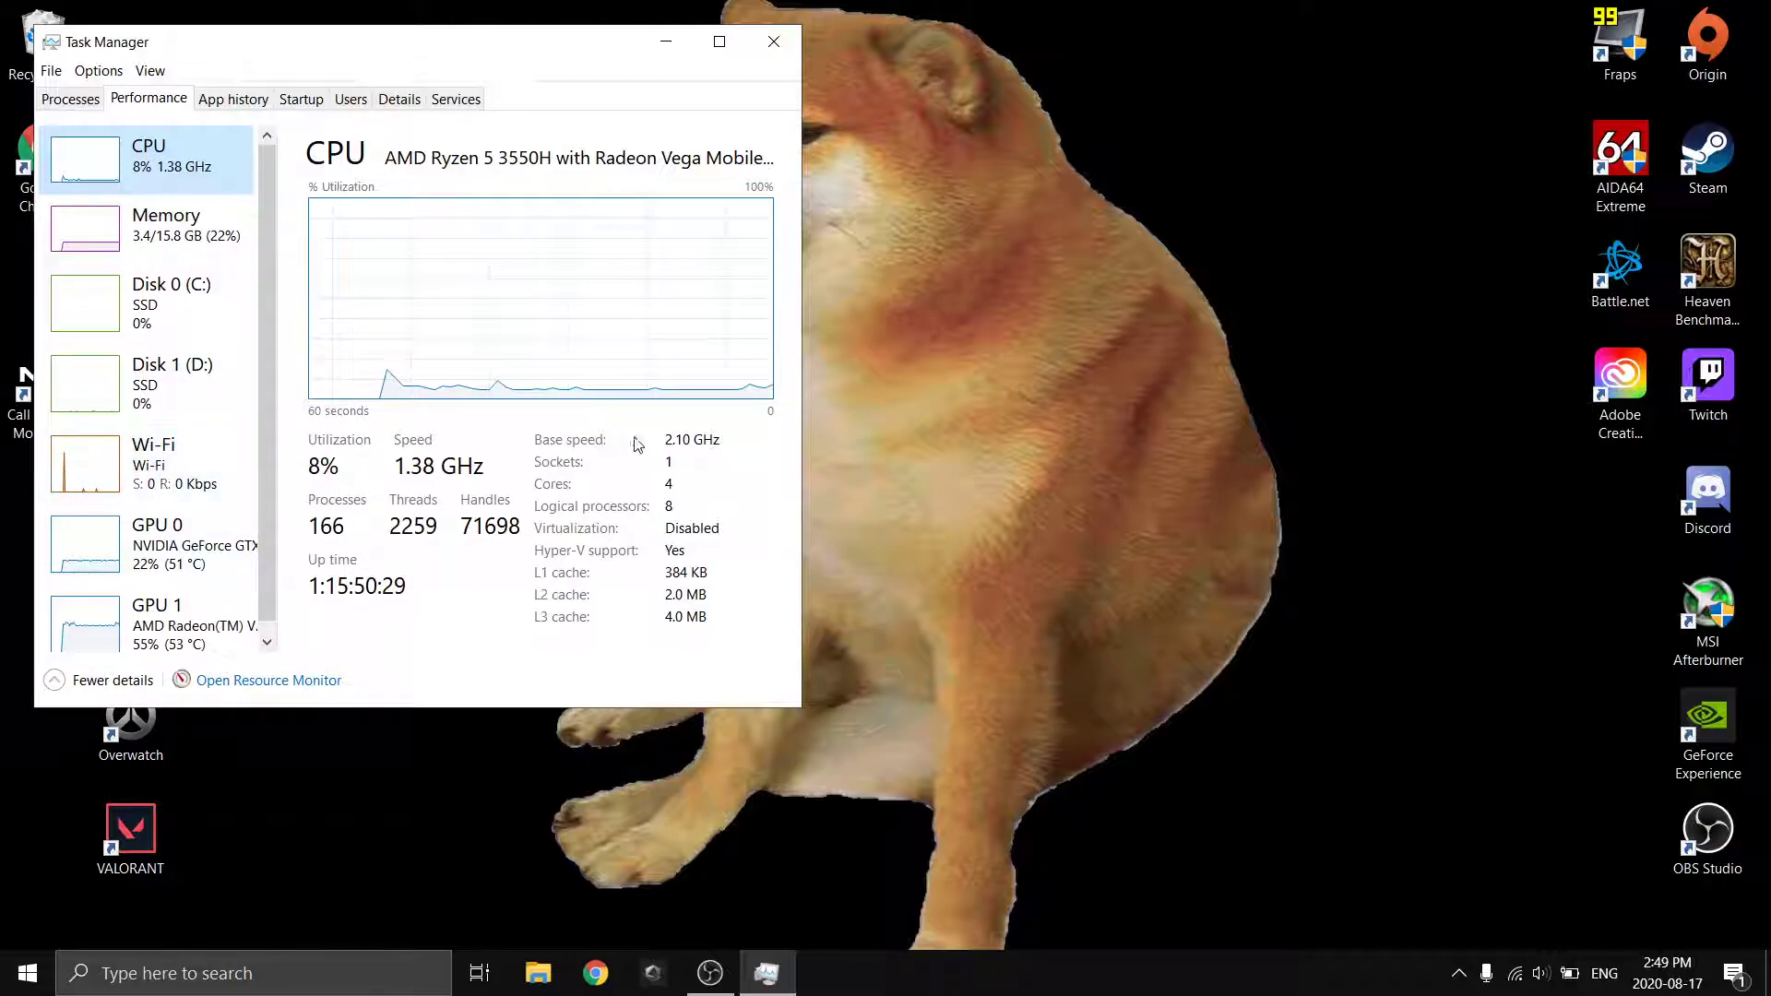
left_click(668, 46)
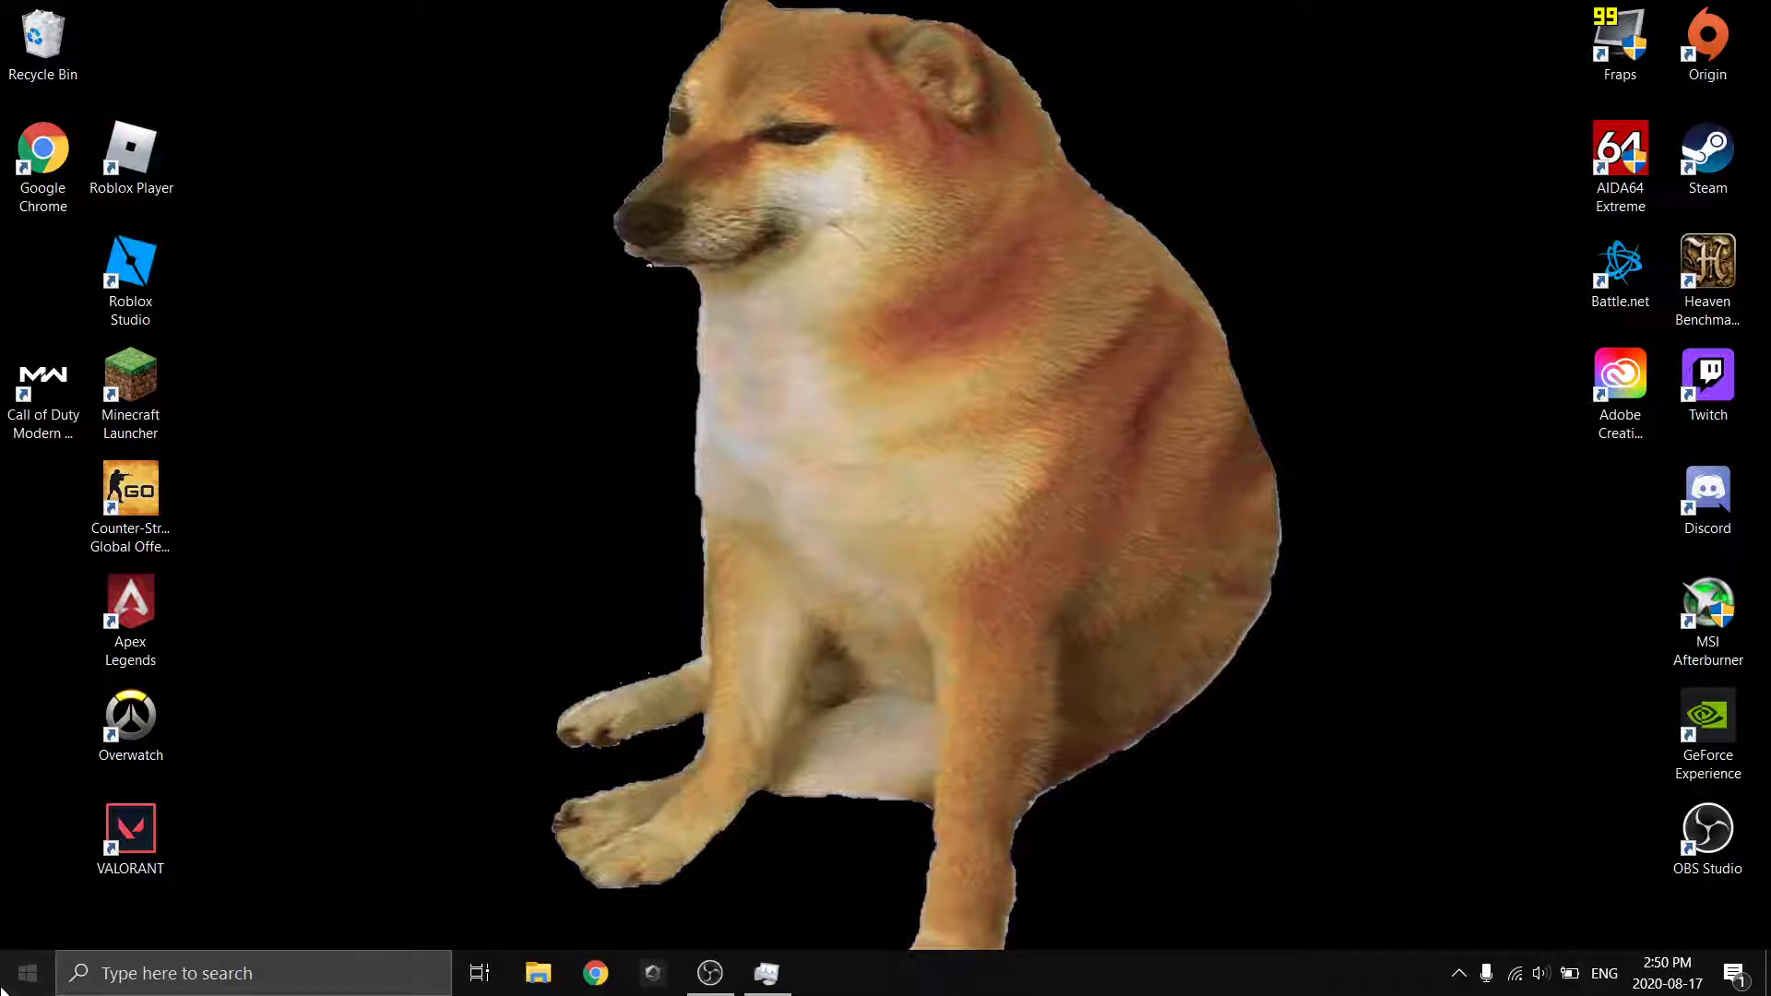
Step: Open Settings > System and look through the Display and Storage pages
left_click(28, 973)
left_click(1067, 724)
left_click(27, 974)
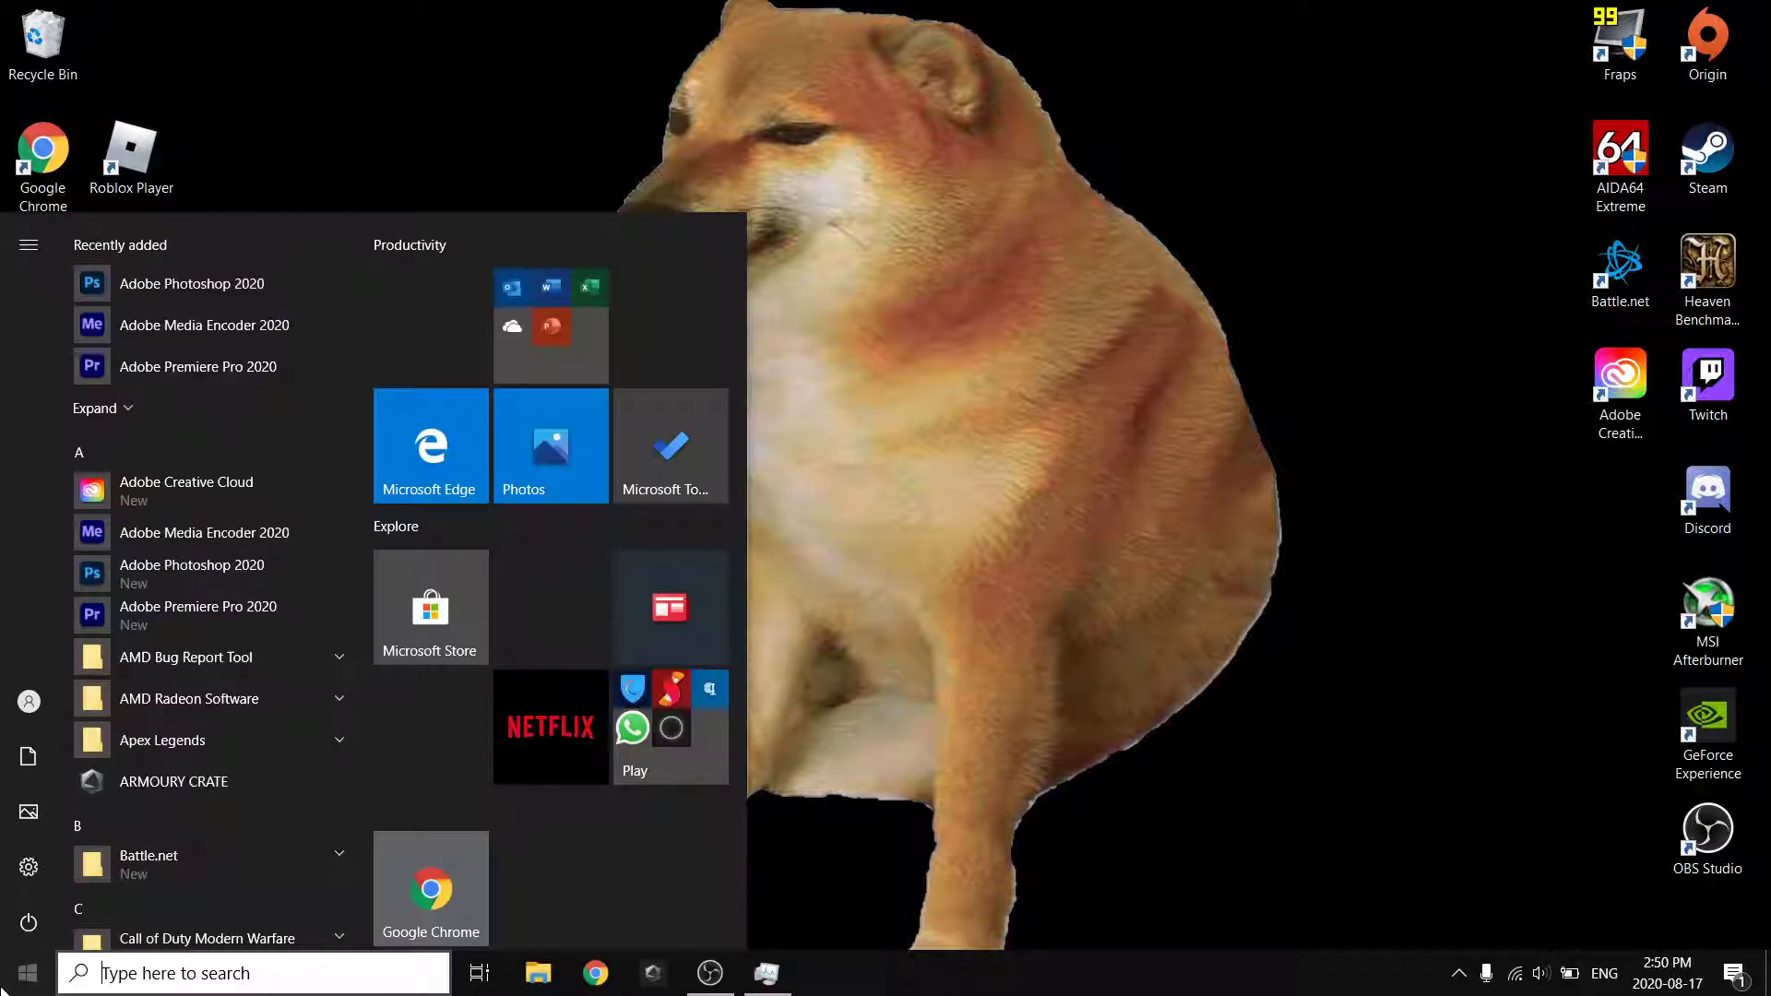
left_click(15, 873)
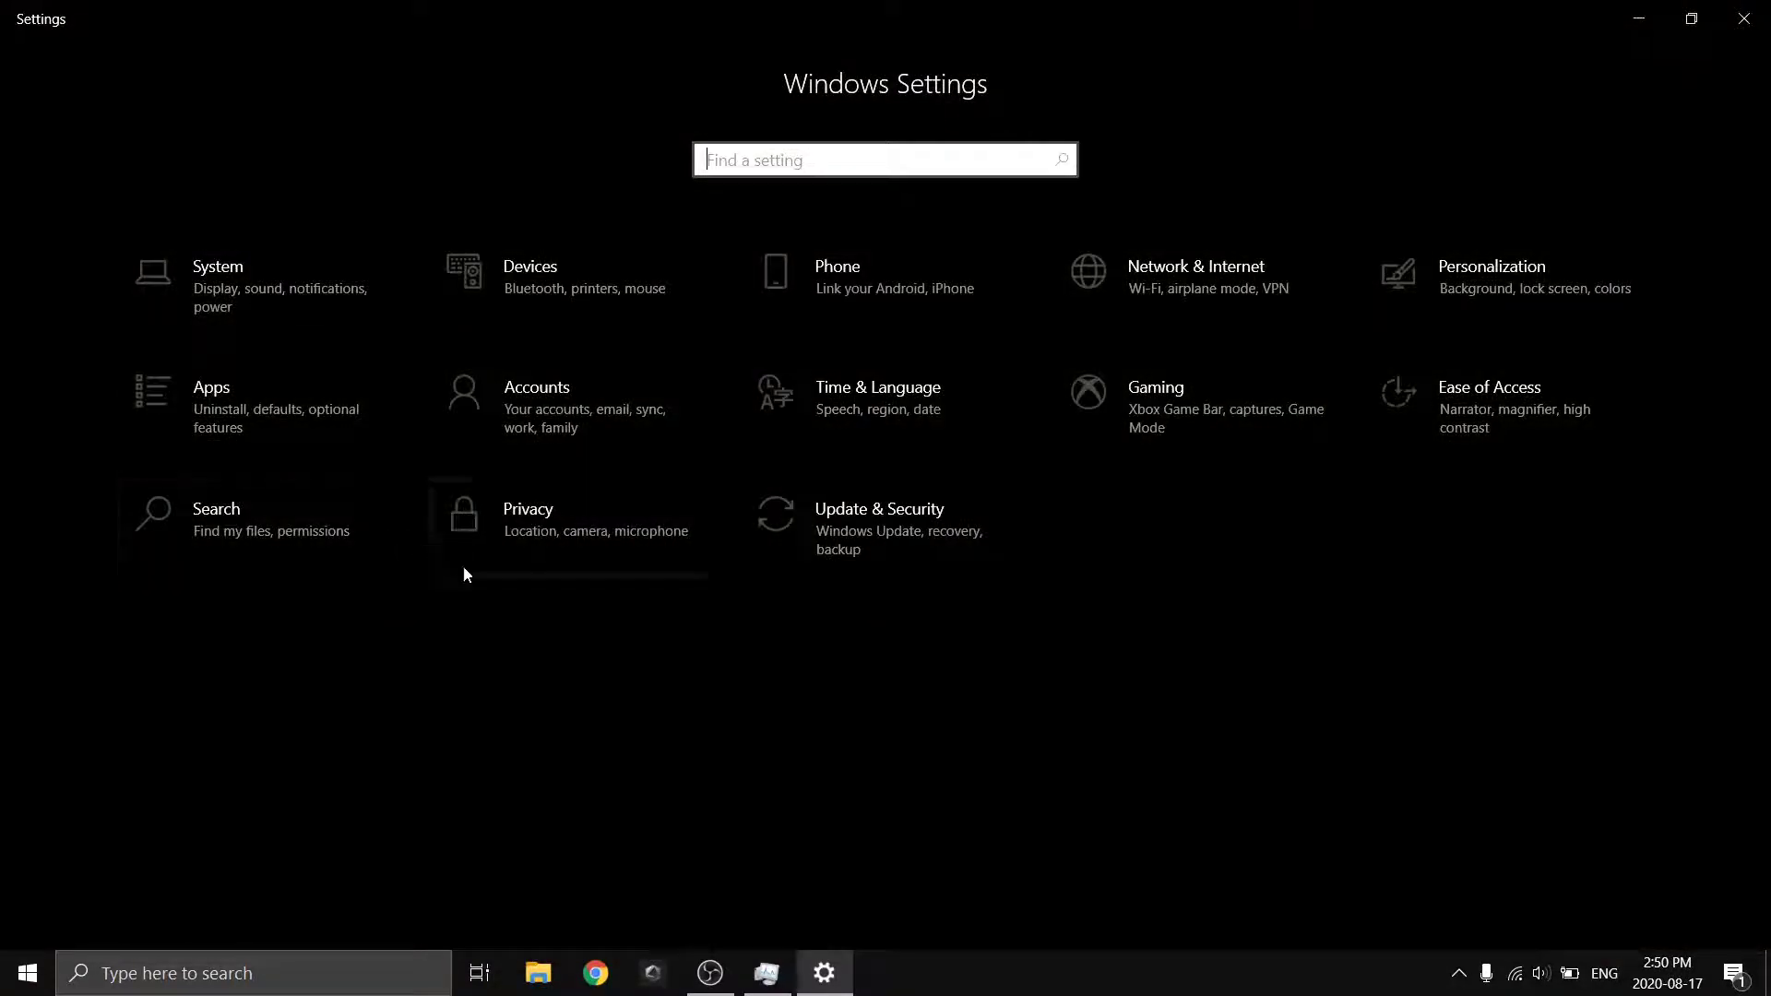
left_click(339, 301)
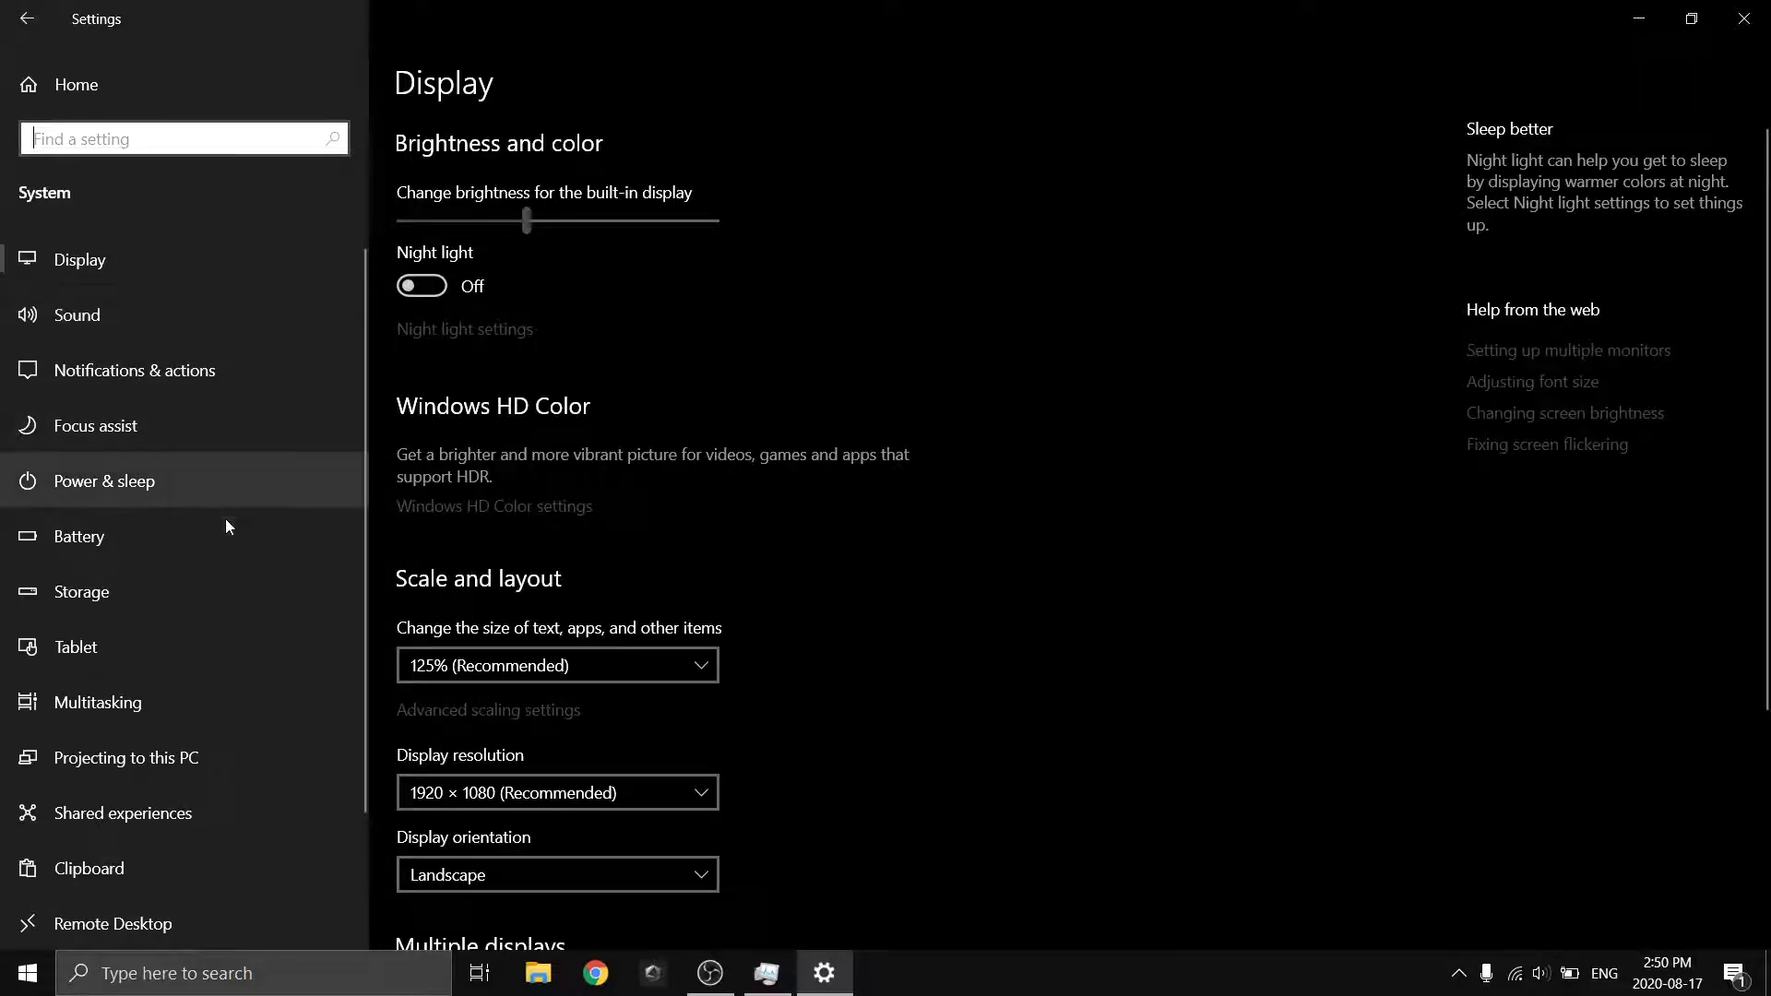
scroll(249, 701, "down", 1)
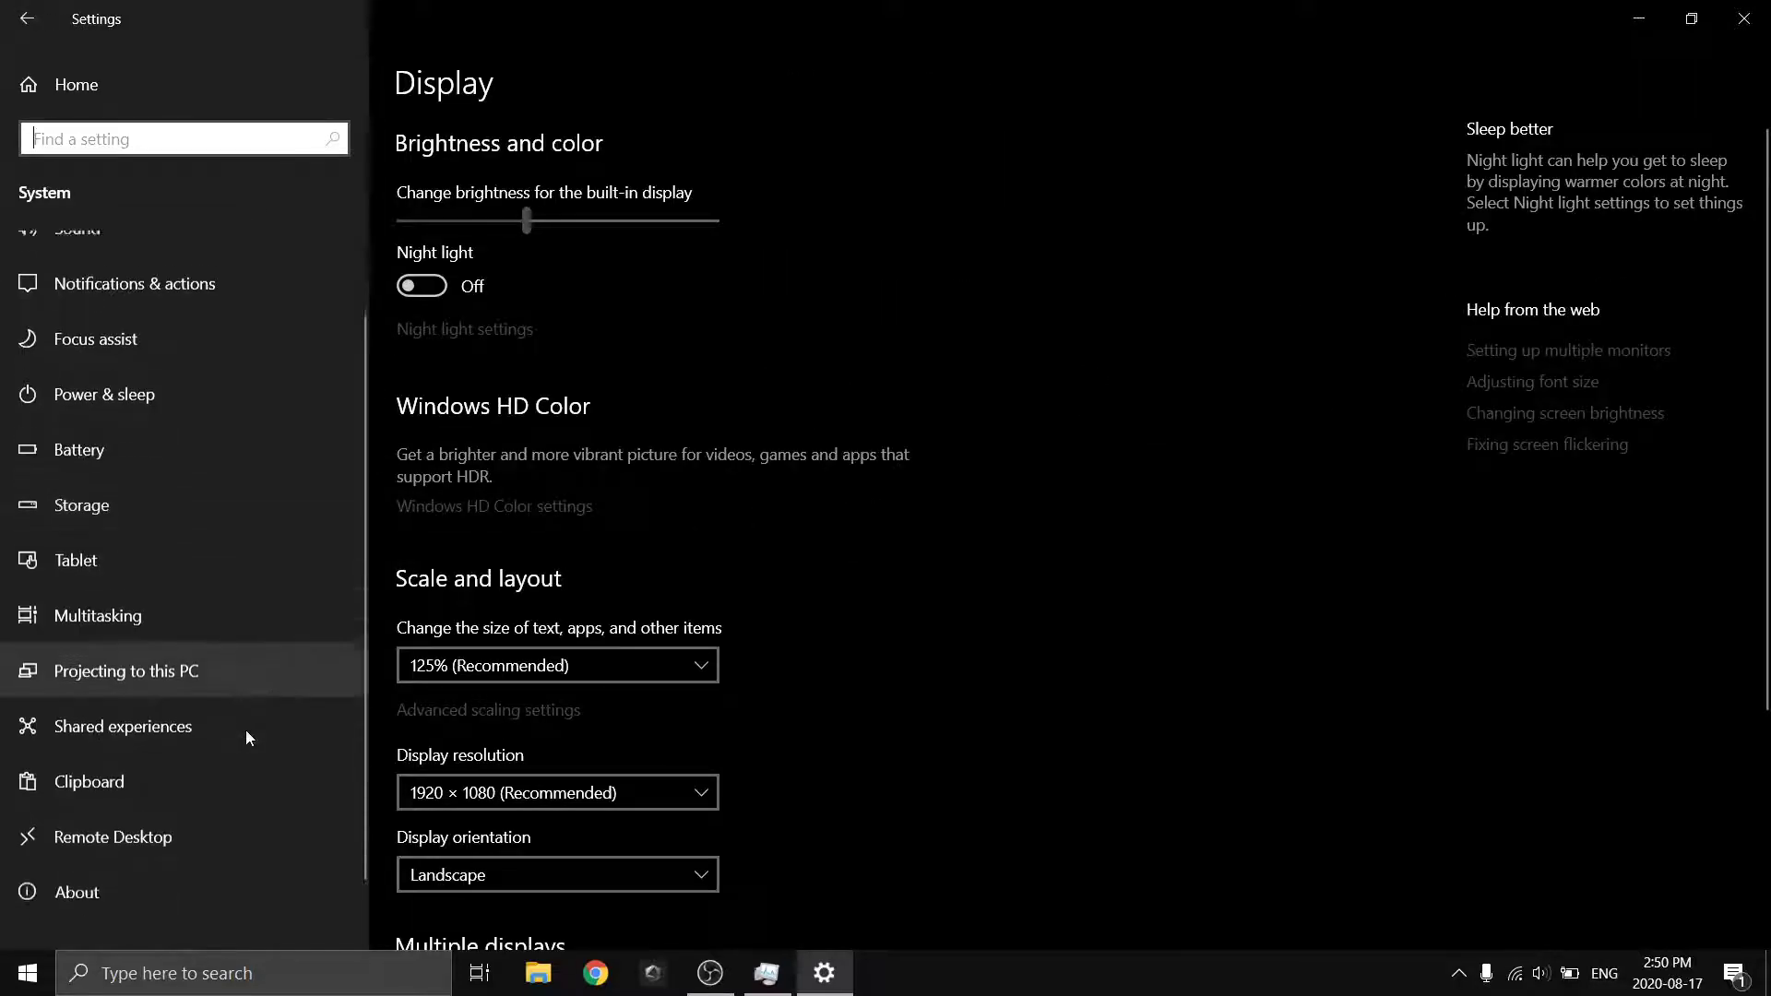
left_click(132, 481)
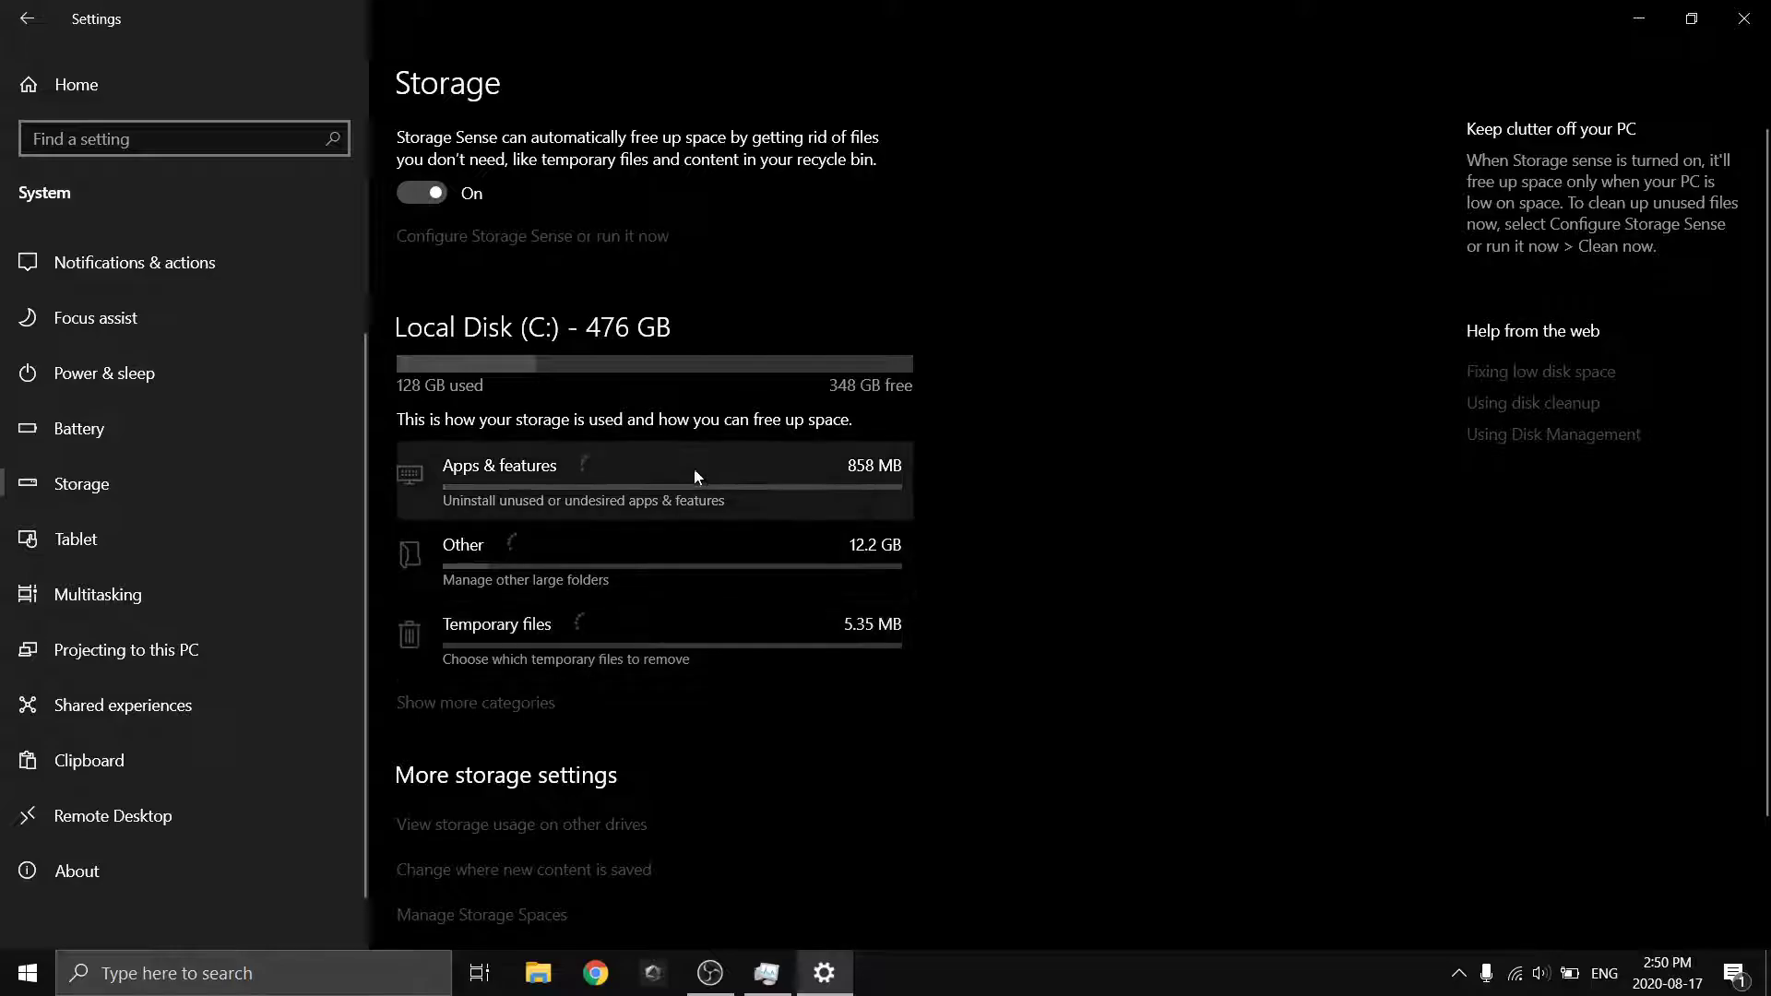
scroll(56, 637, "down", 1)
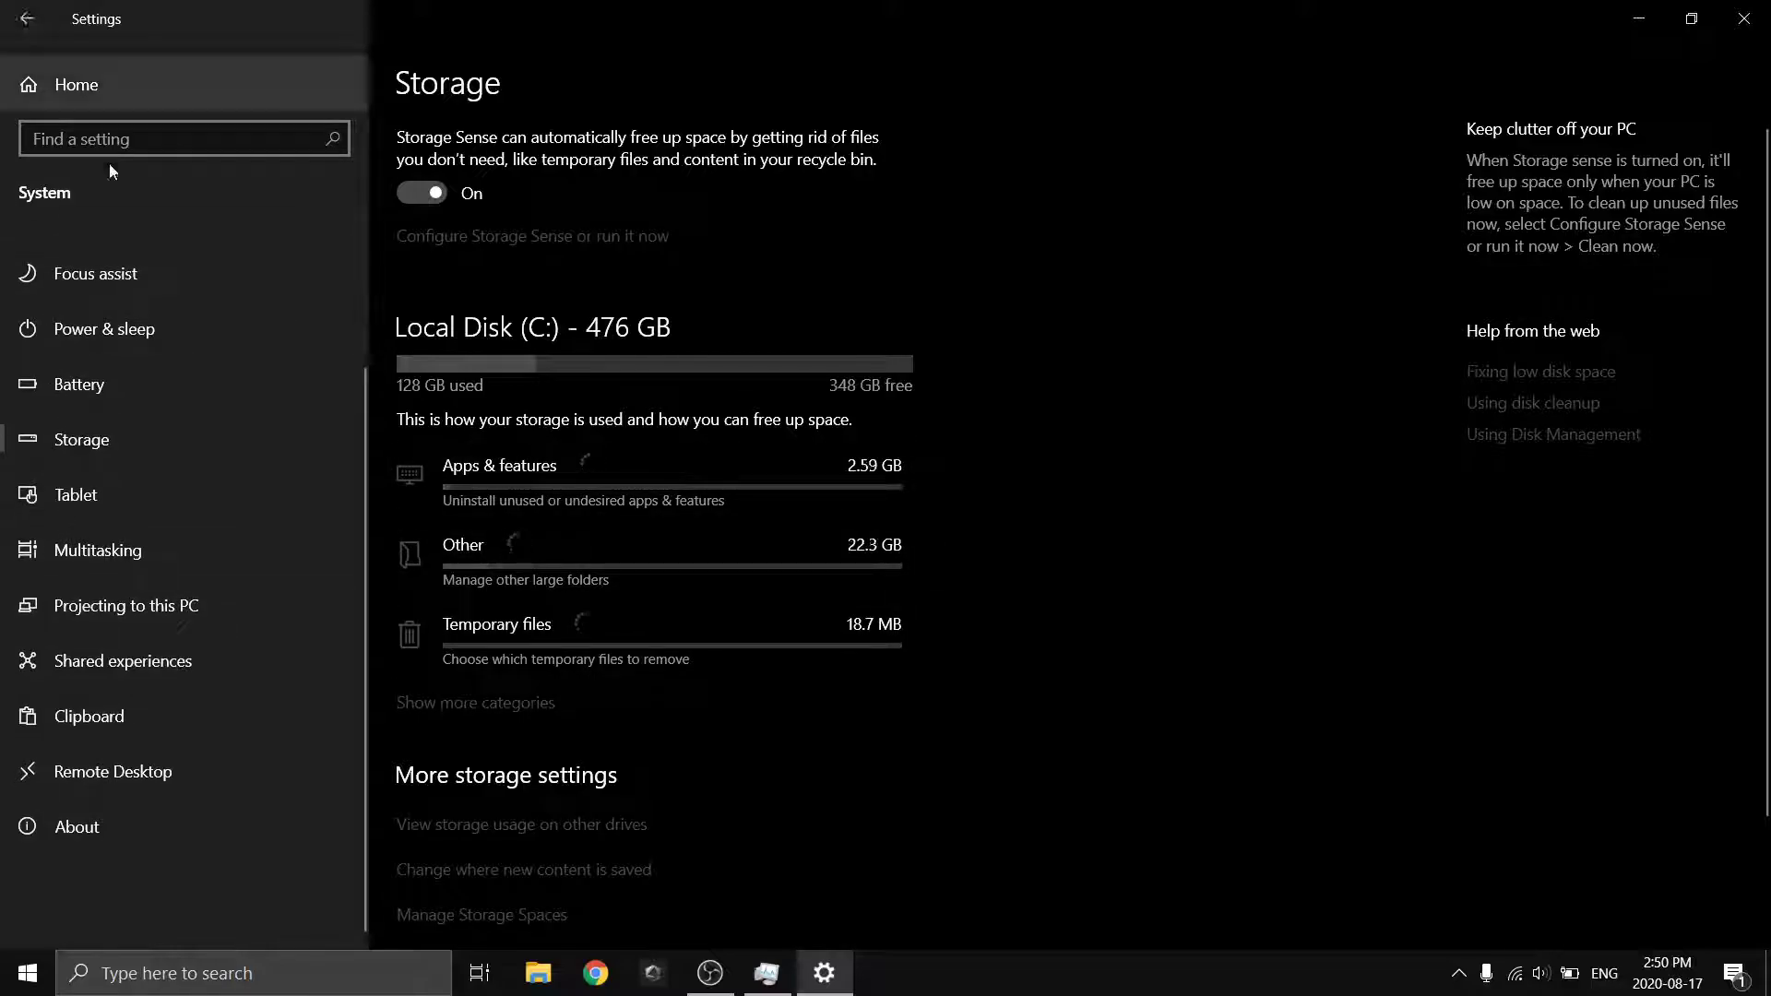
scroll(148, 332, "up", 3)
Step: On the Battery page, keep the battery saver automatic threshold at Never
left_click(96, 540)
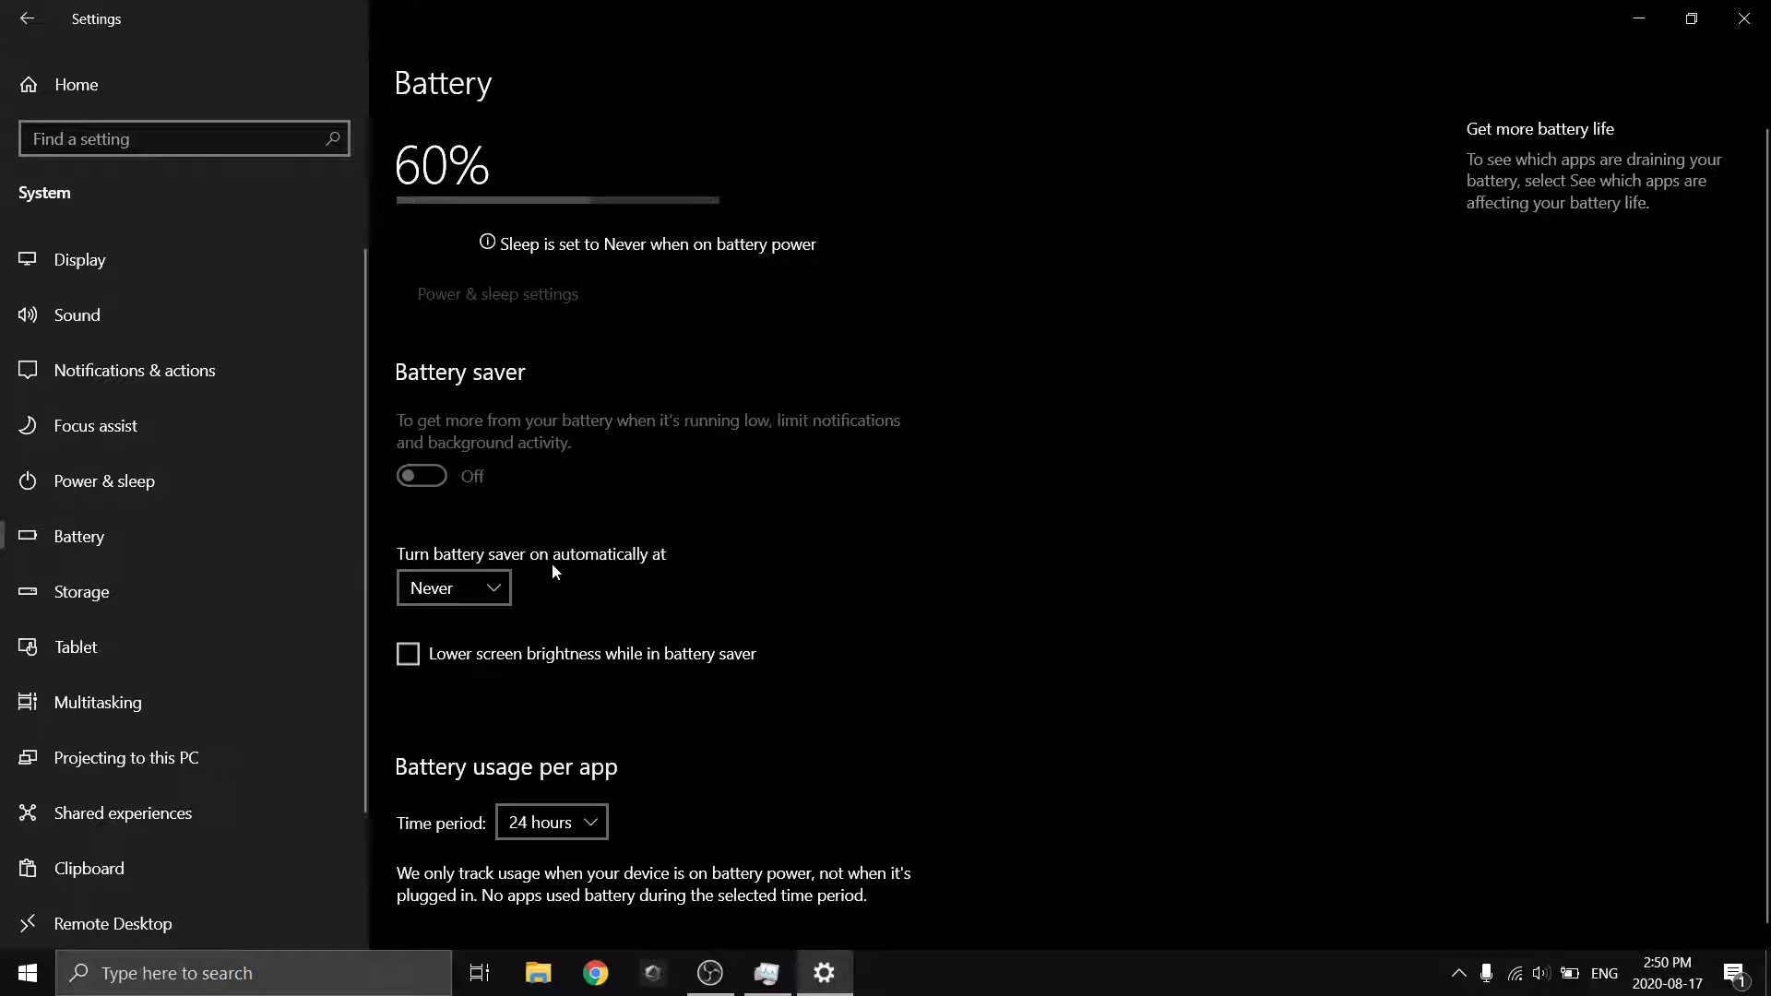
left_click(429, 587)
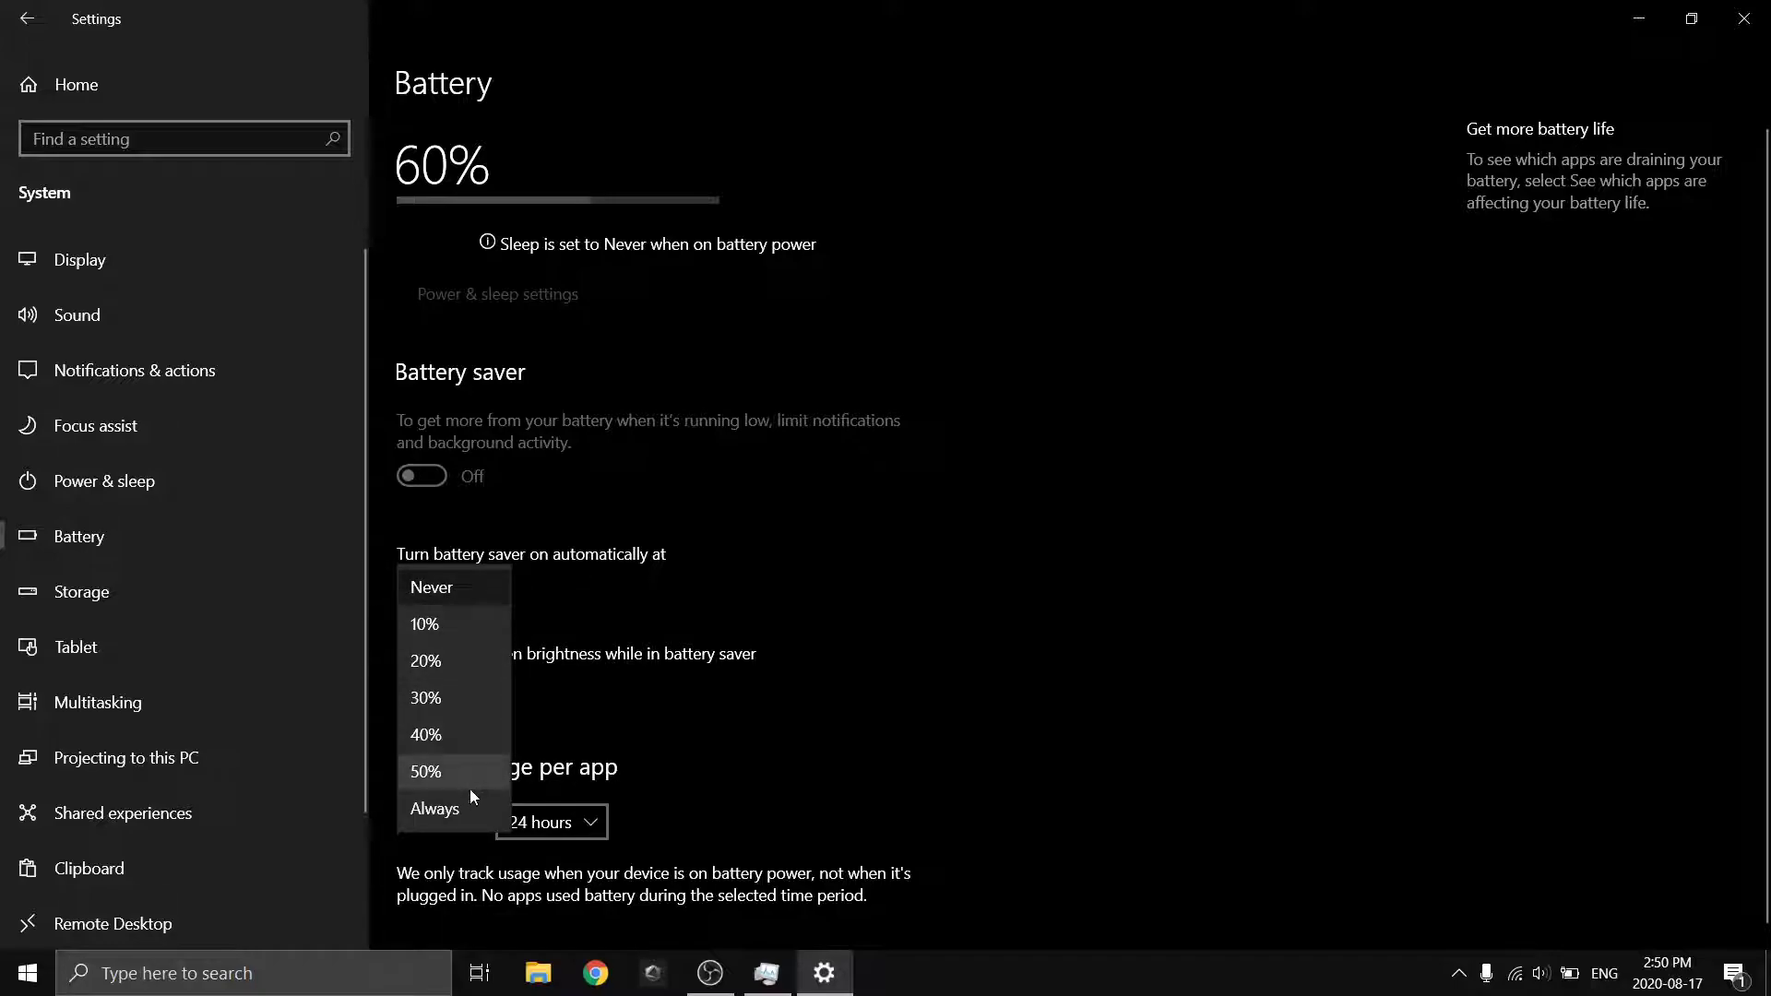
left_click(685, 594)
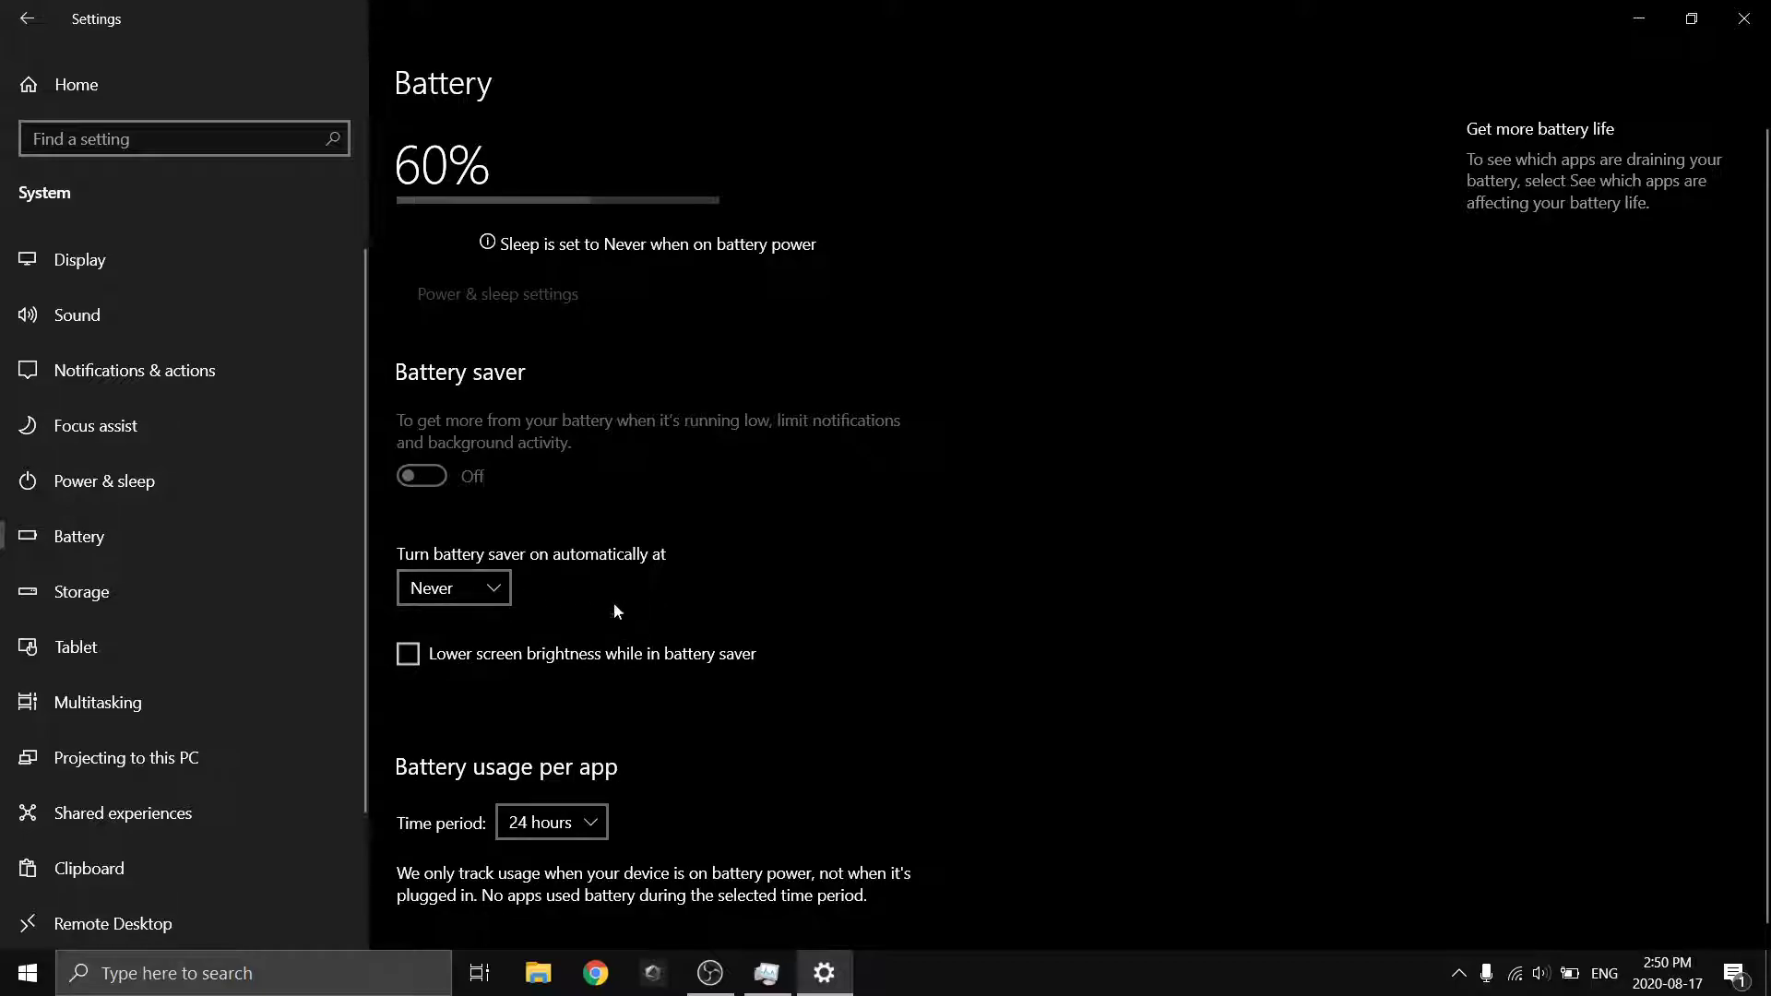
Step: Go to Personalization and view the Colors page with Dark mode and transparency off
left_click(27, 18)
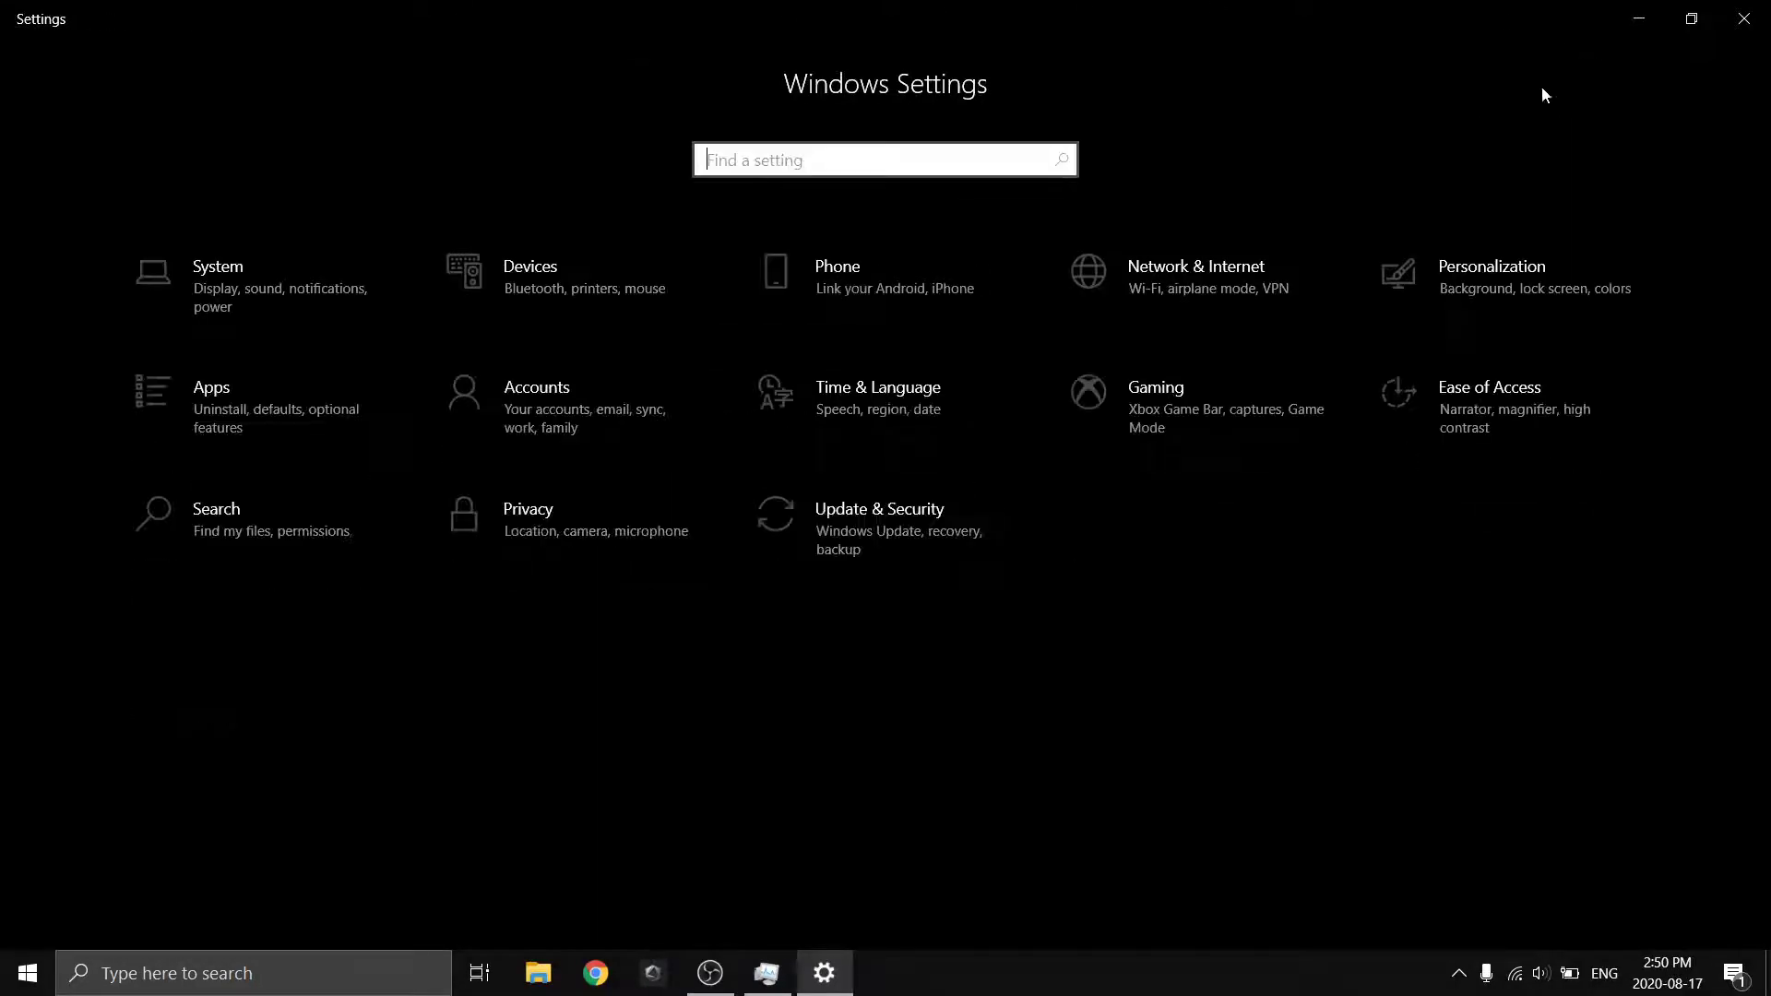
left_click(1477, 303)
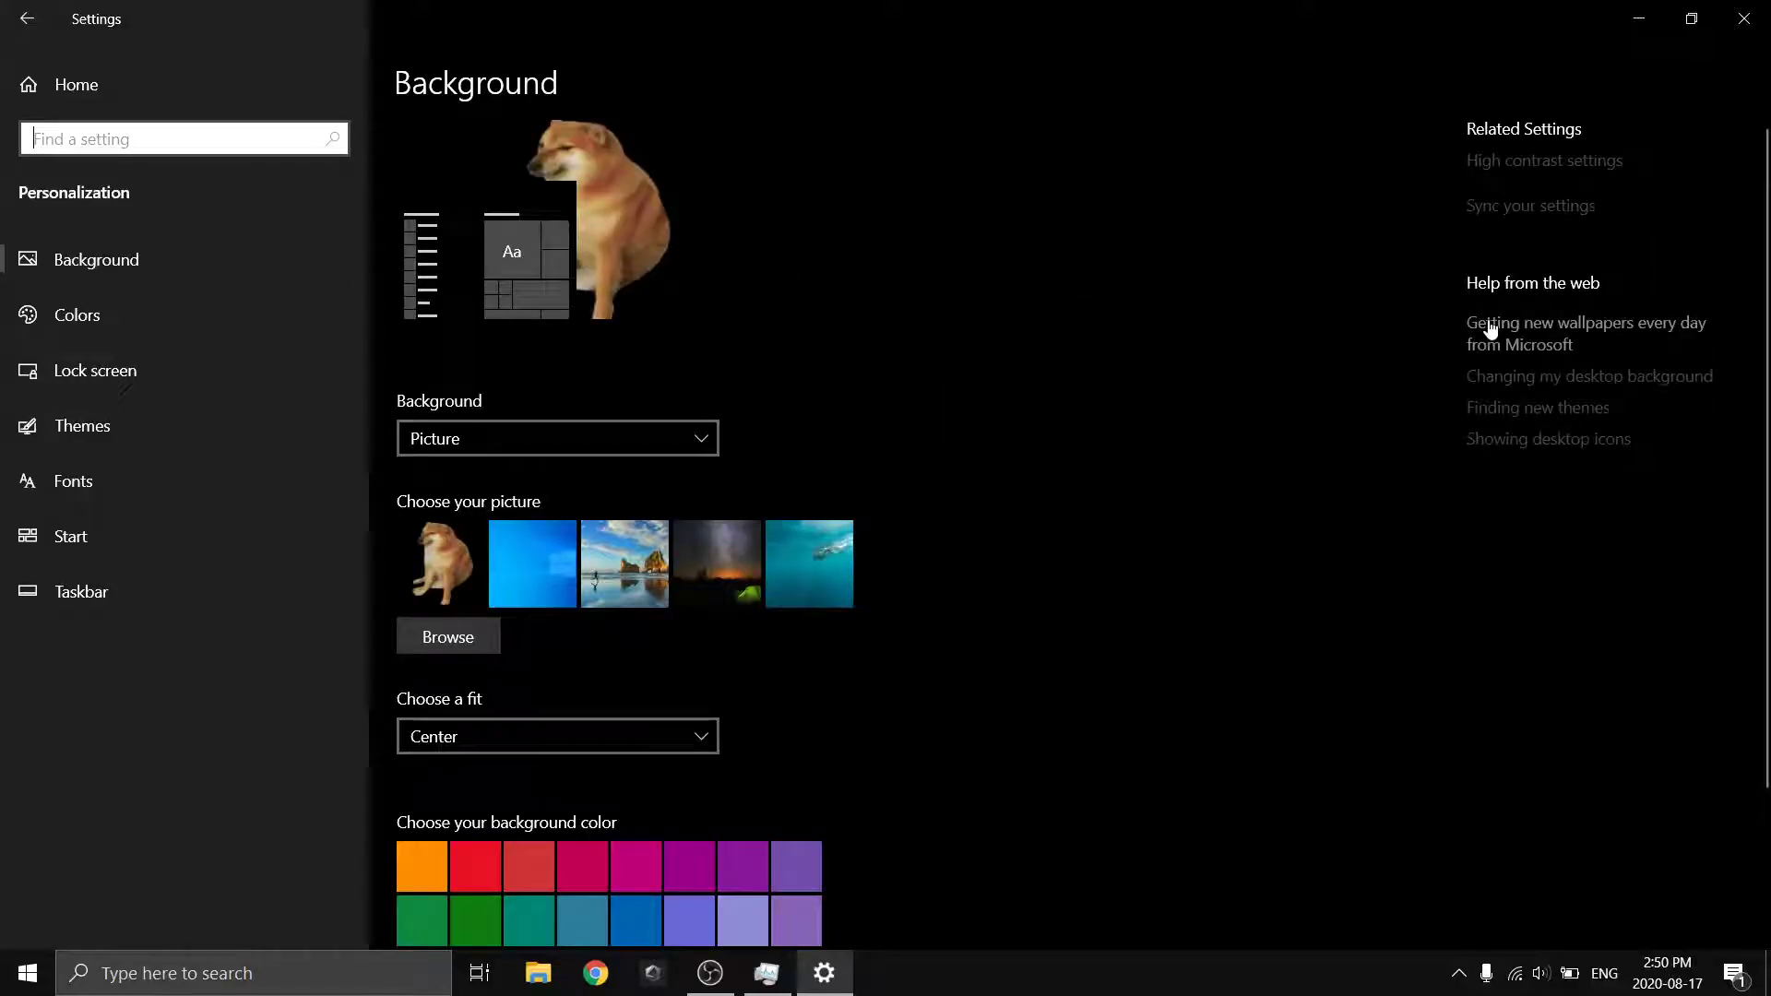
scroll(817, 702, "down", 3)
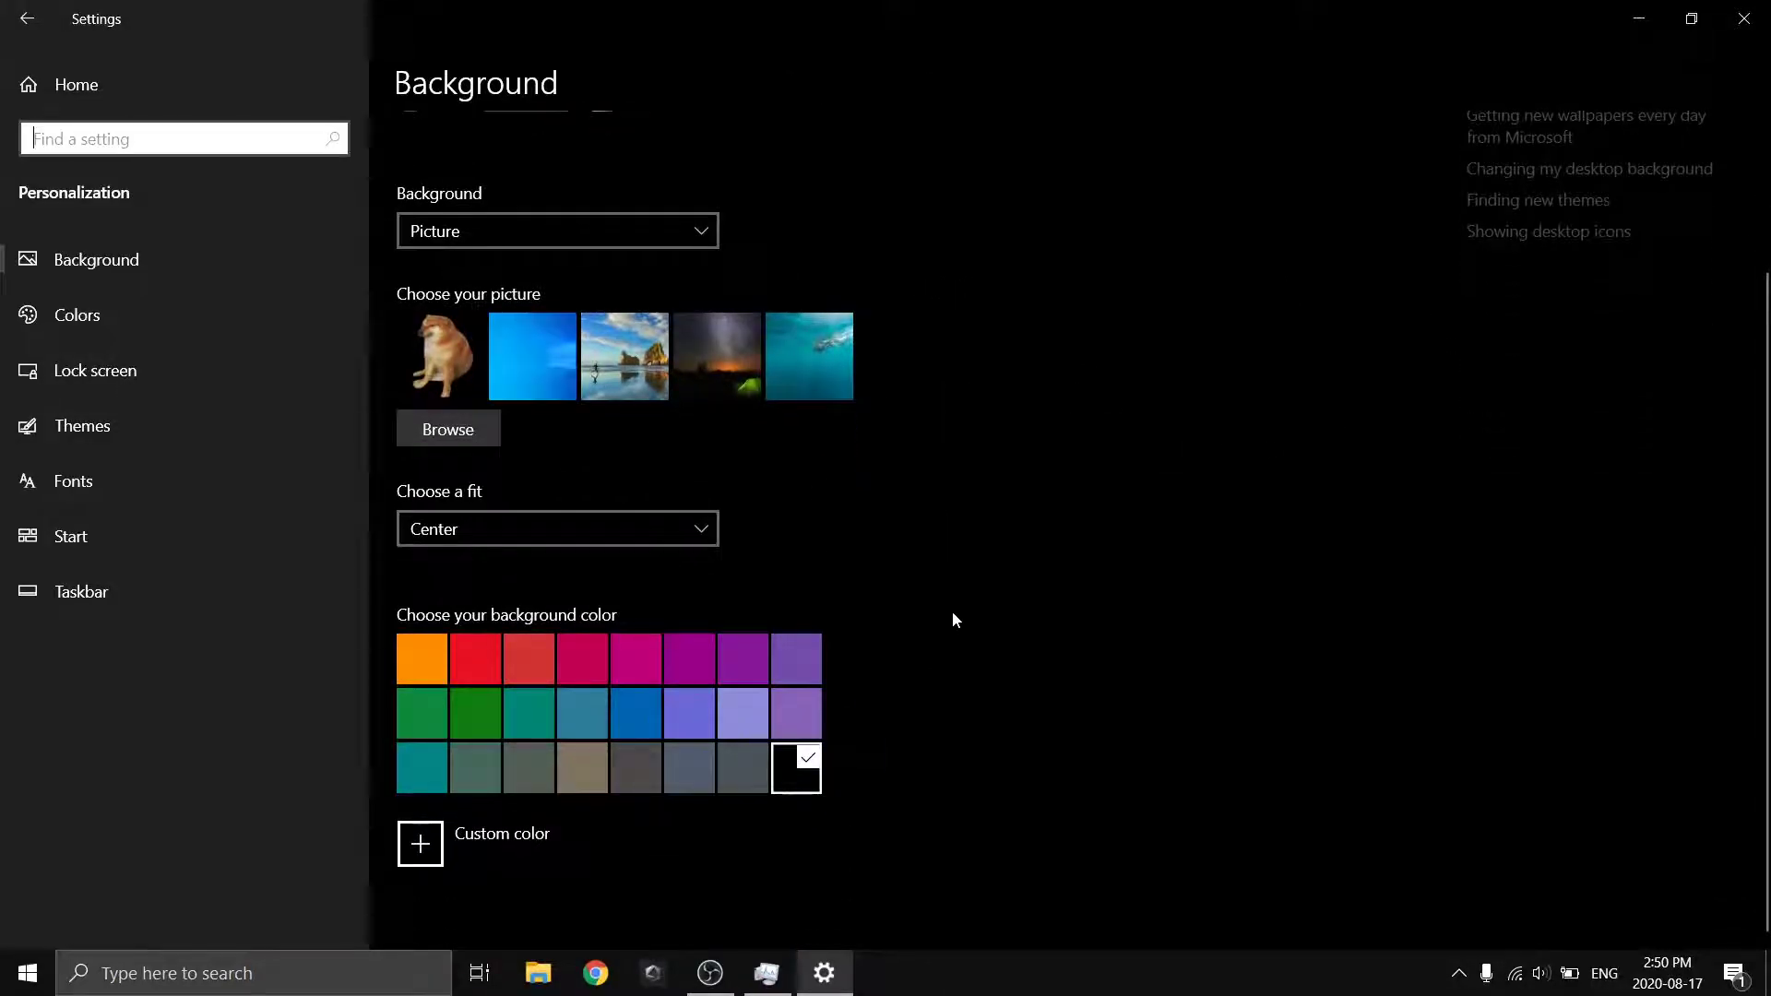
scroll(923, 590, "up", 3)
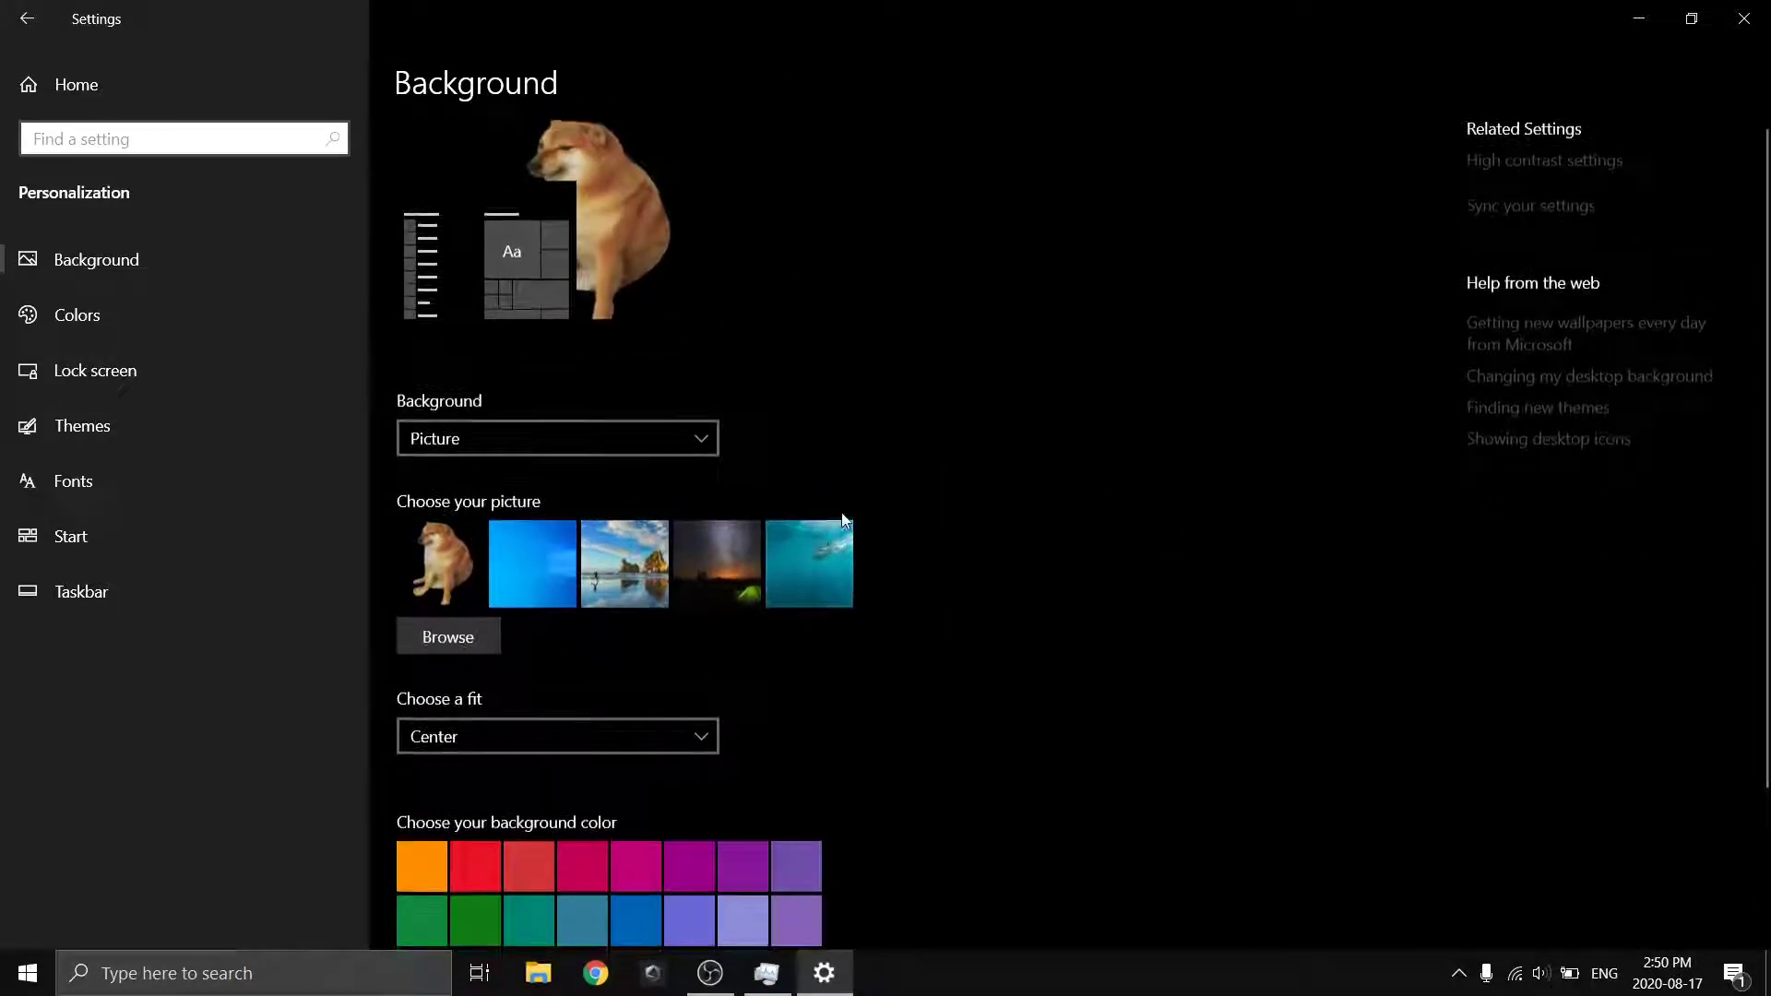
left_click(166, 305)
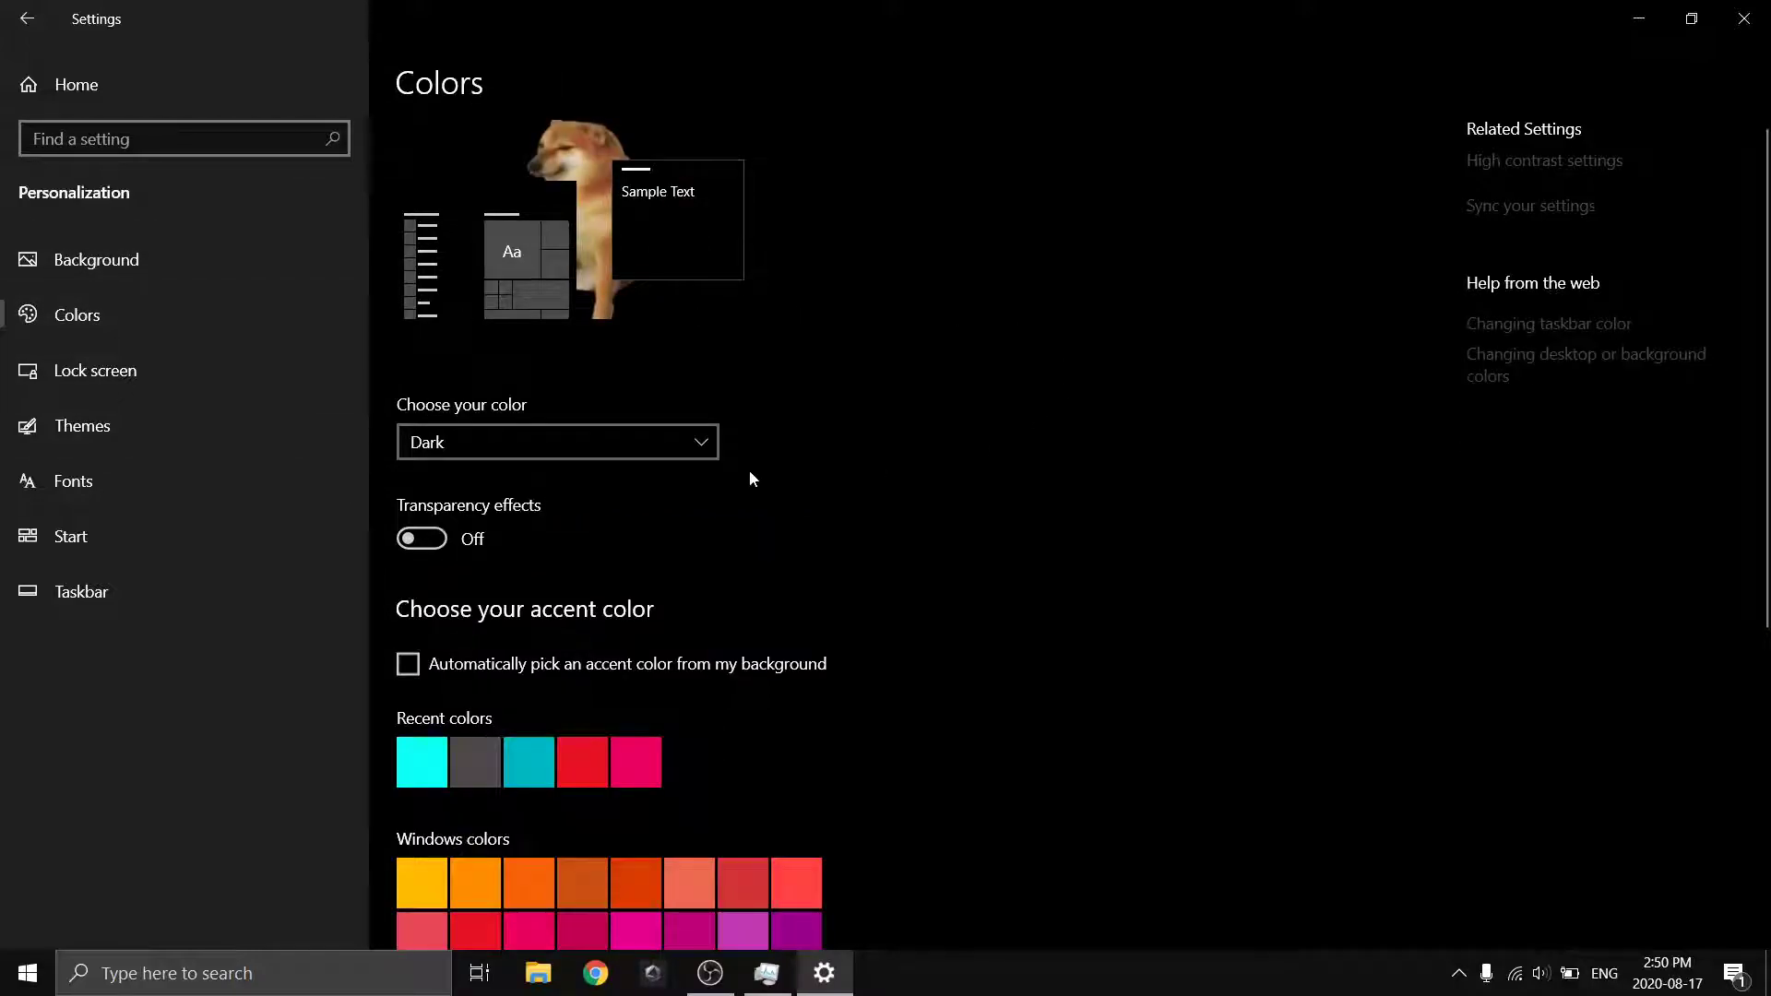
scroll(762, 467, "down", 5)
scroll(773, 454, "up", 5)
scroll(773, 454, "down", 5)
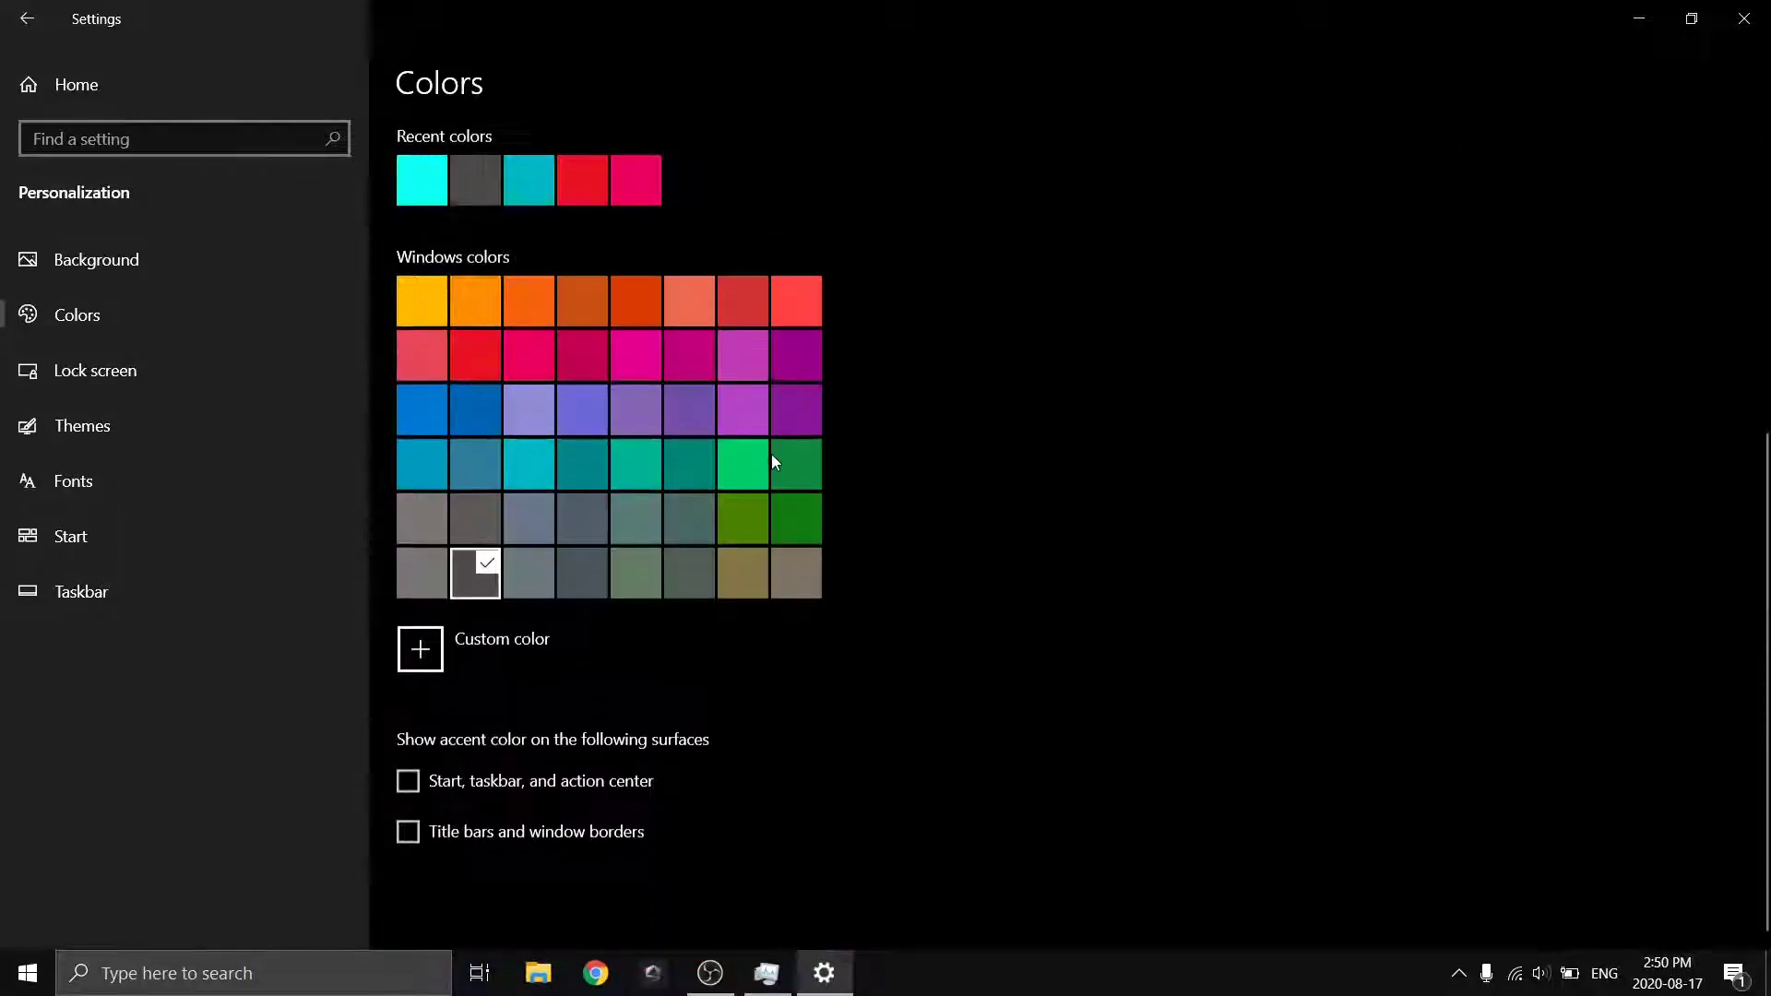
scroll(771, 454, "up", 5)
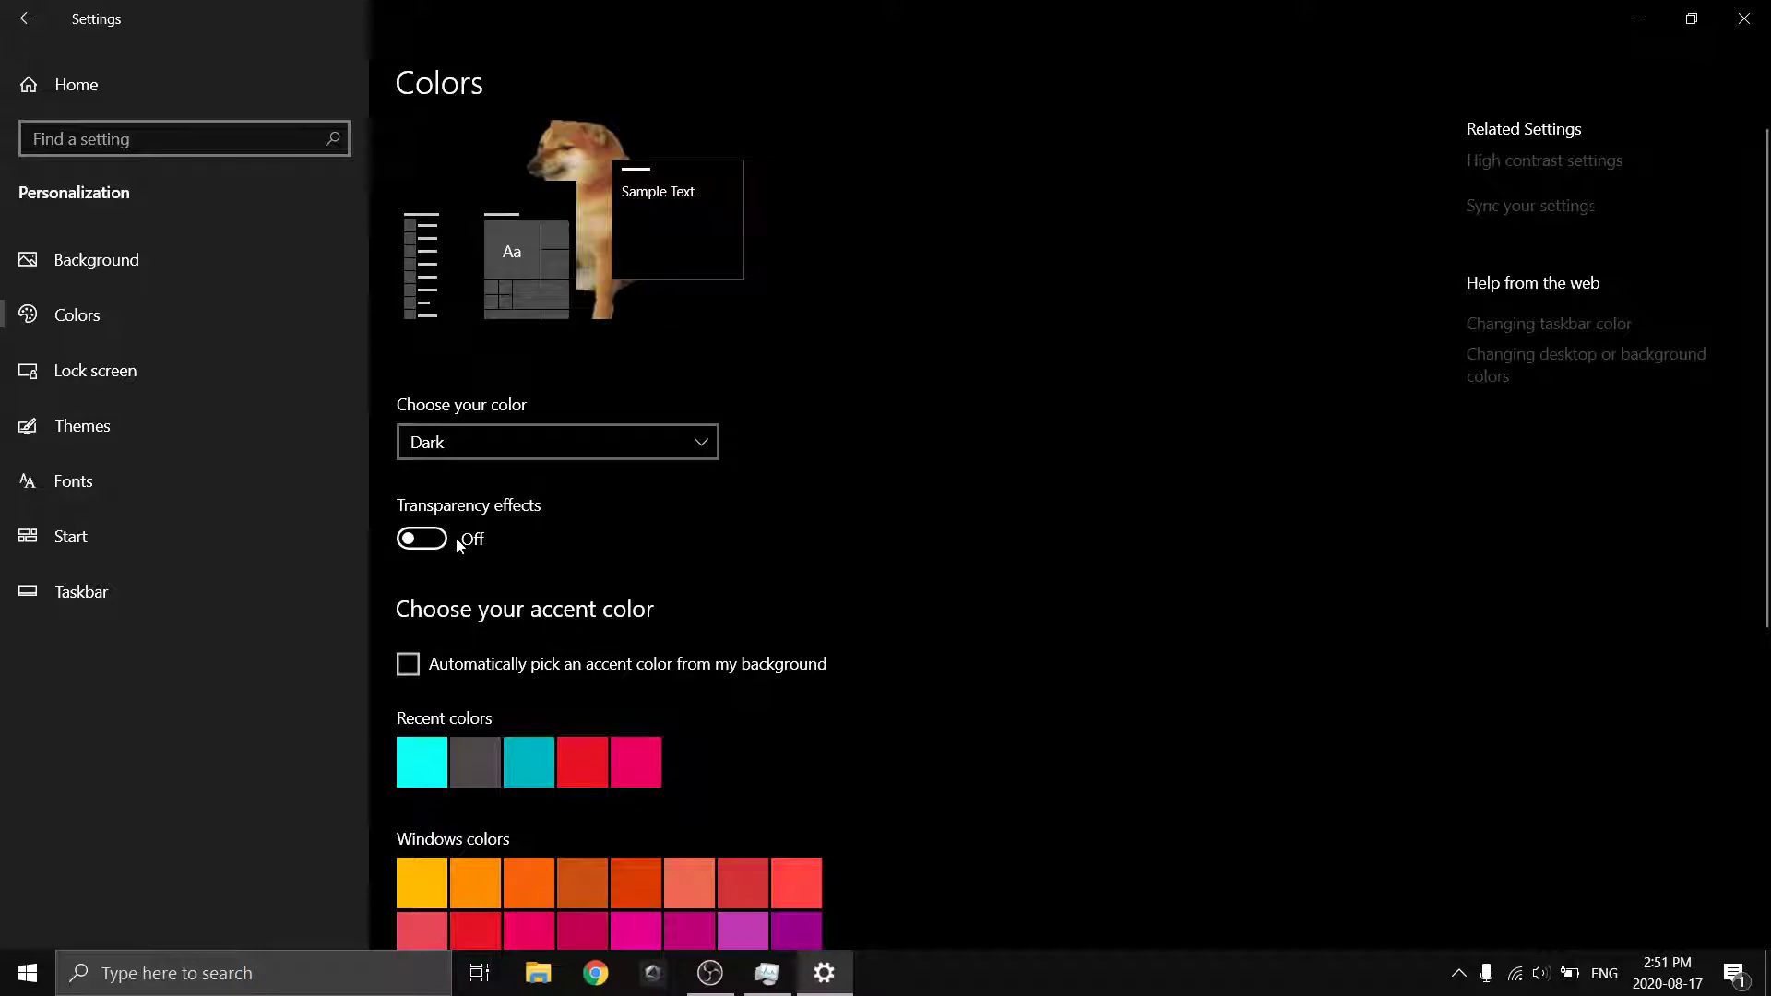
Step: Open Apps & features and scroll through the installed apps list
left_click(4, 9)
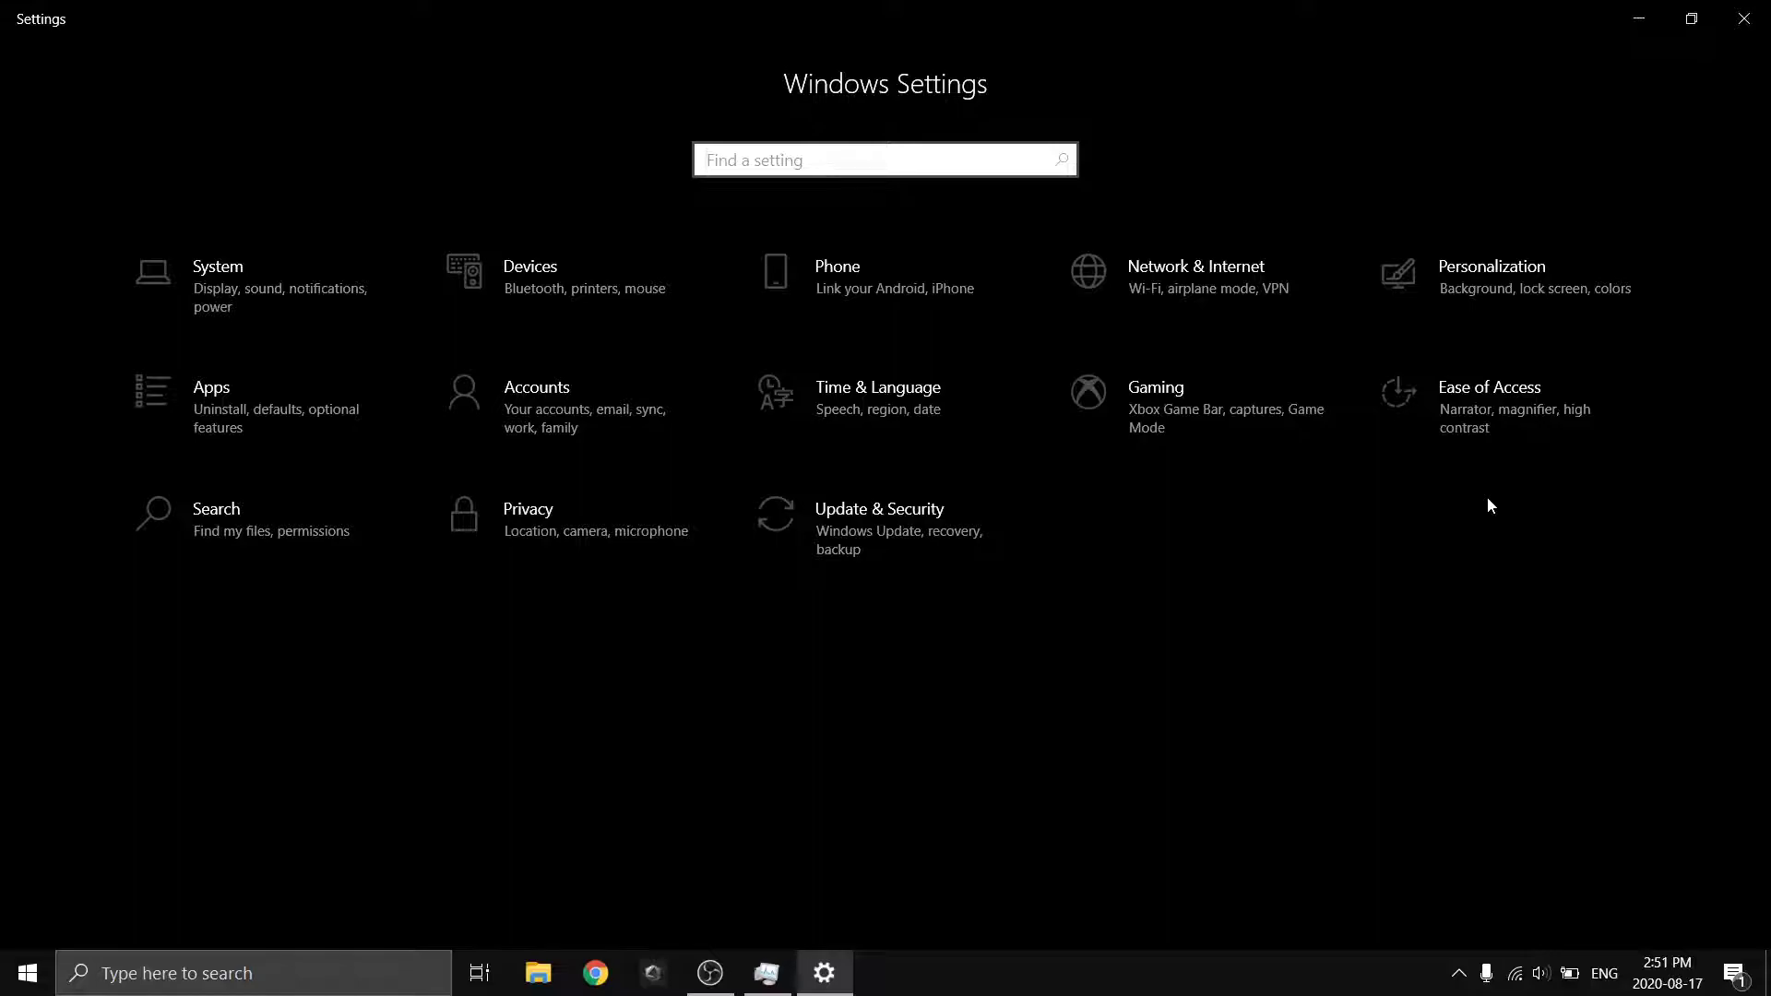
left_click(281, 410)
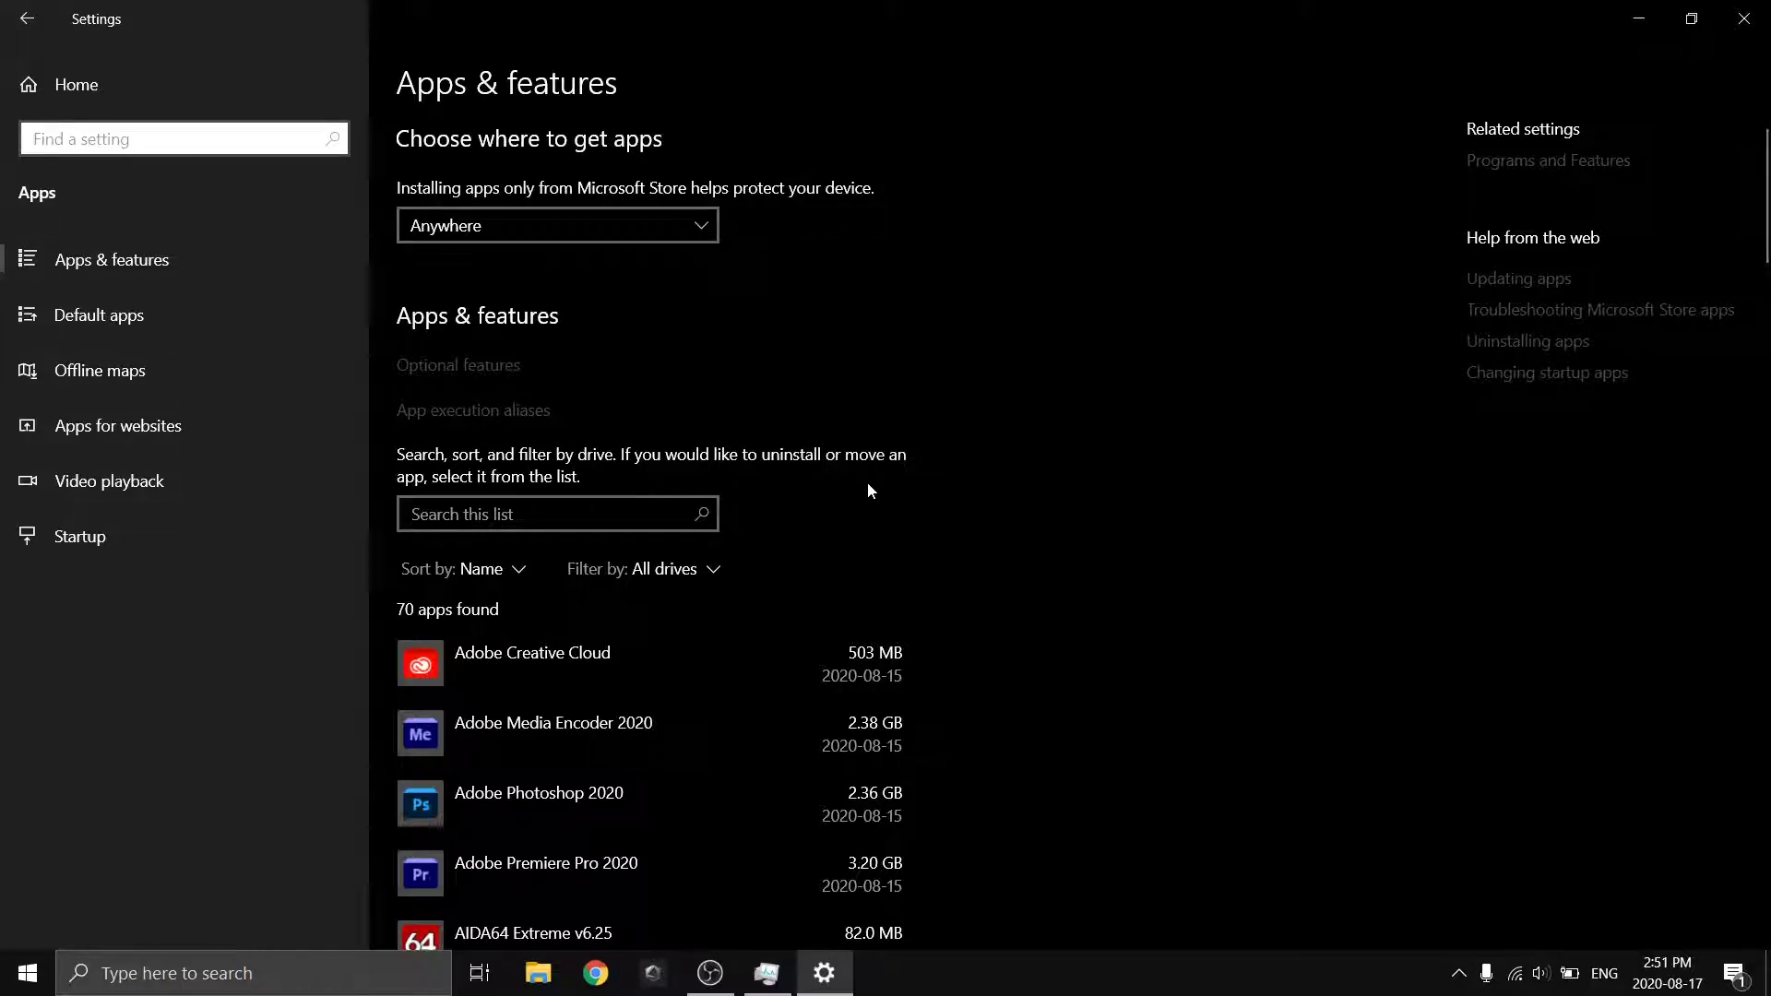
scroll(886, 434, "down", 8)
scroll(894, 463, "up", 8)
scroll(746, 420, "down", 8)
scroll(814, 517, "up", 8)
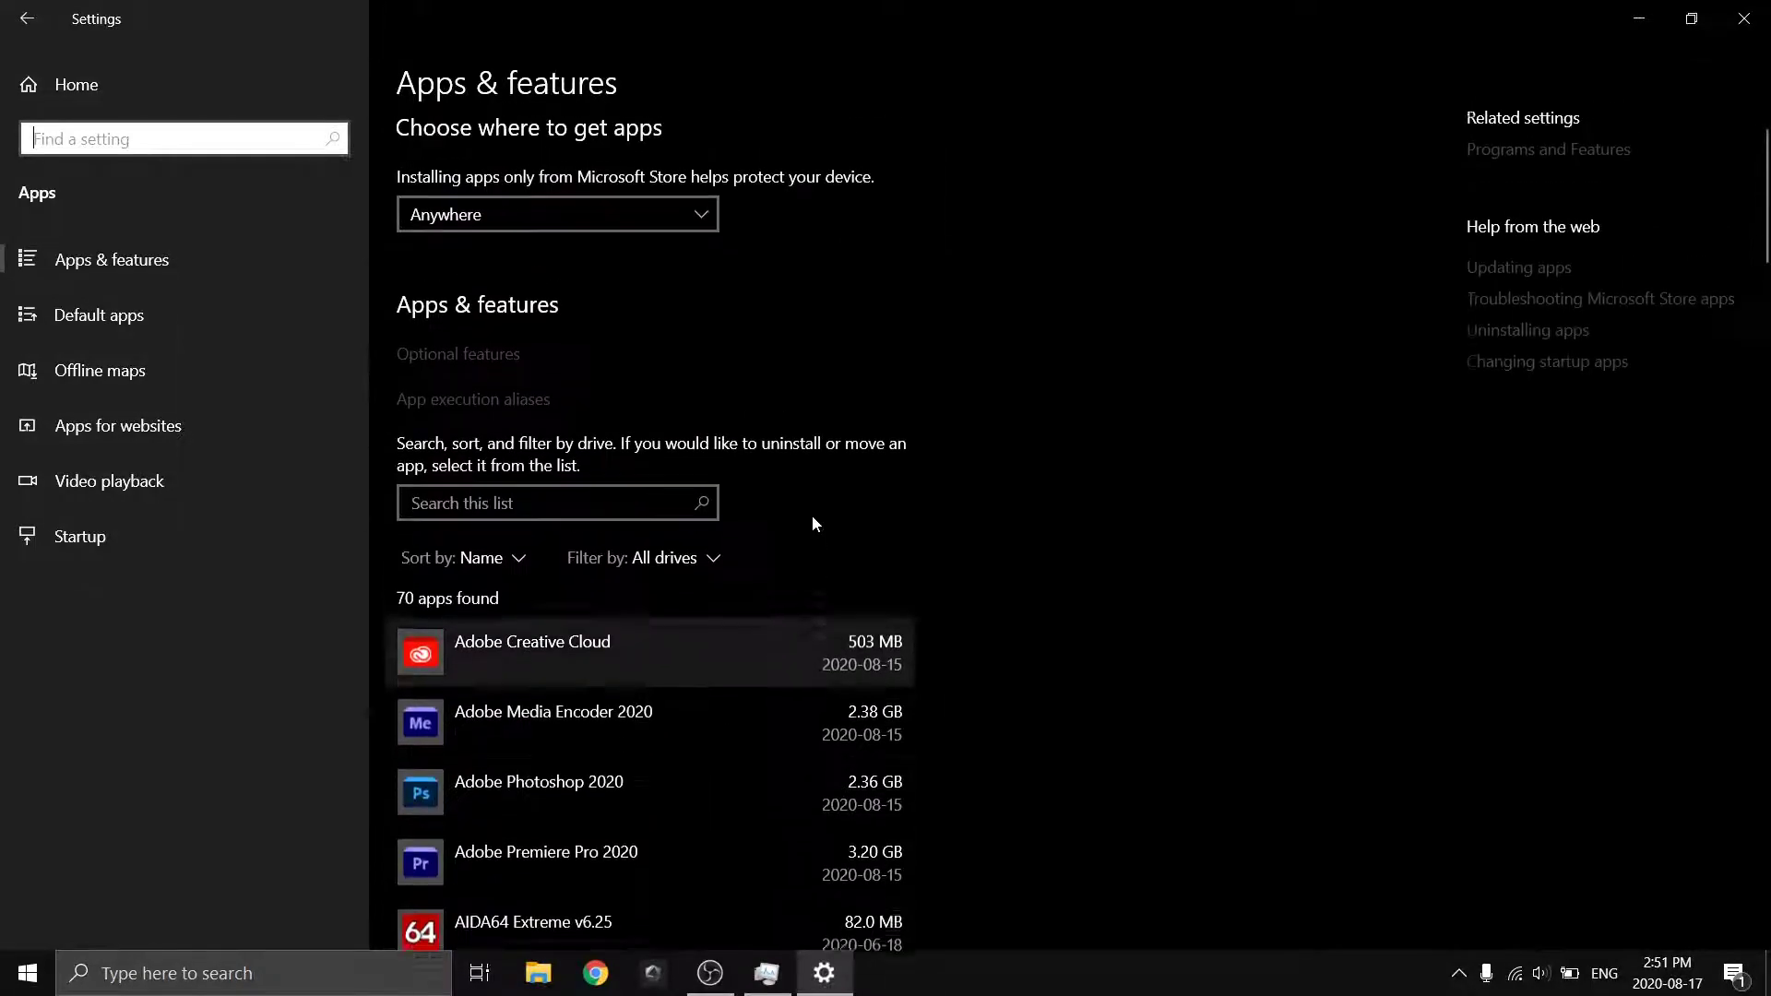
scroll(815, 506, "down", 6)
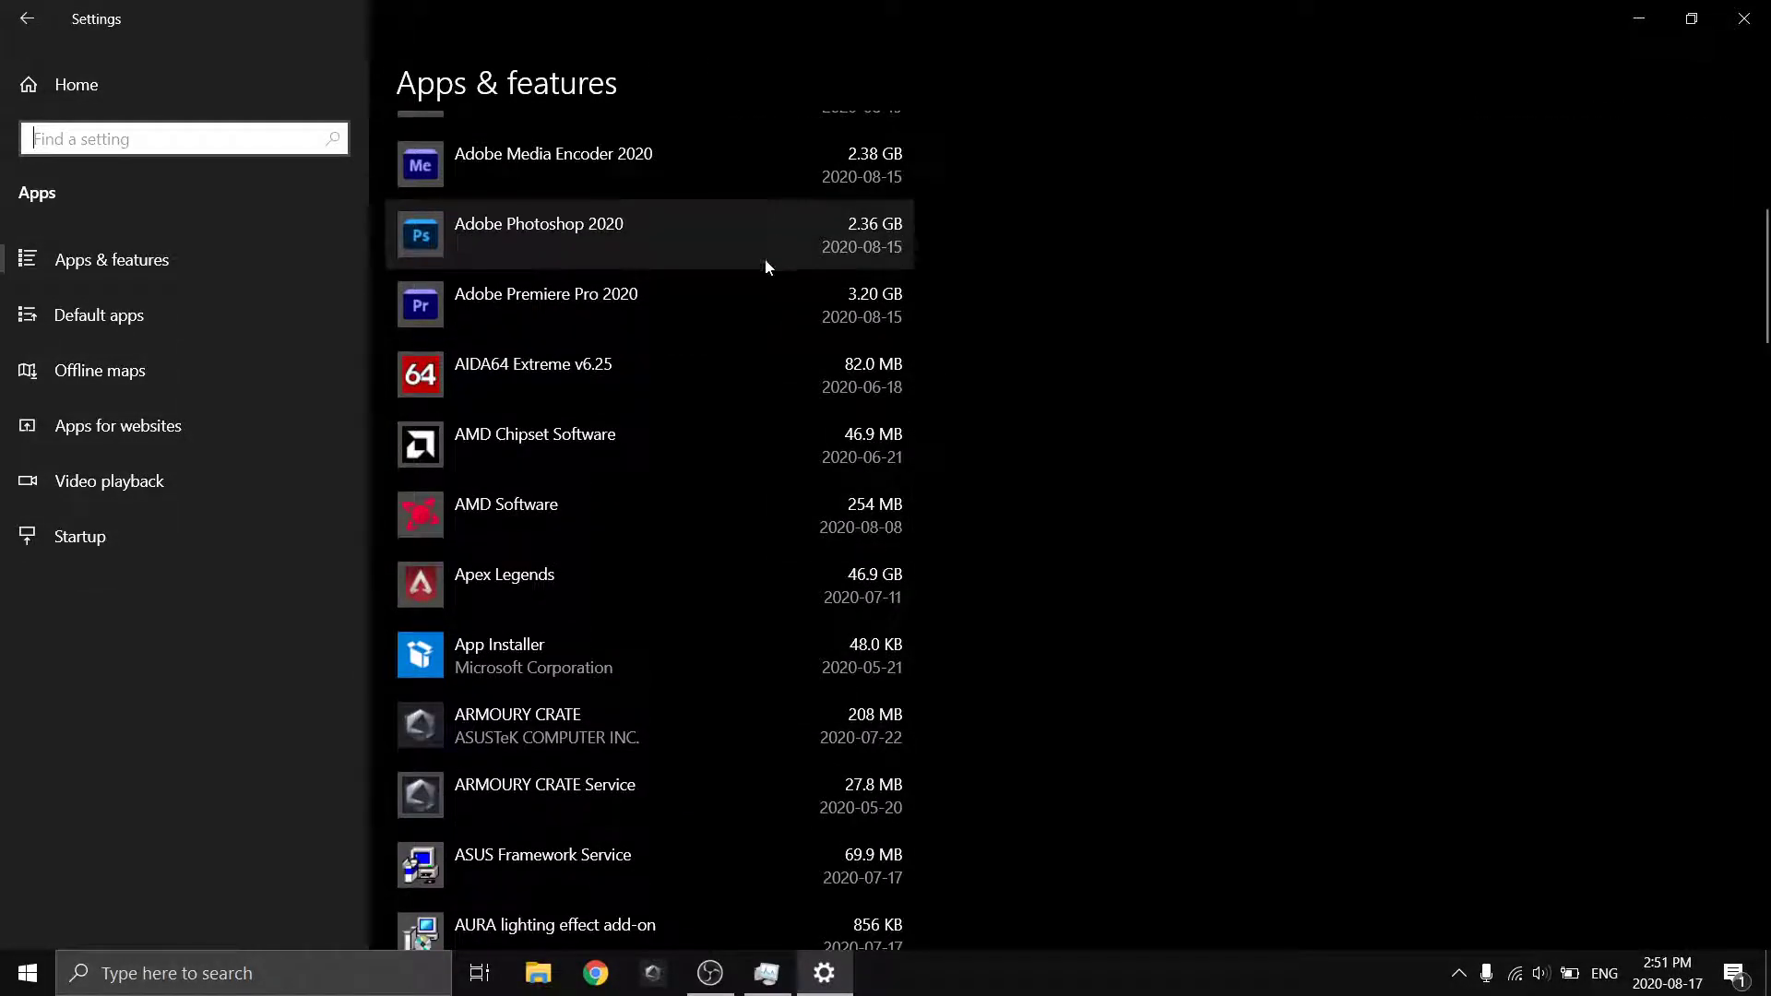
scroll(734, 812, "down", 6)
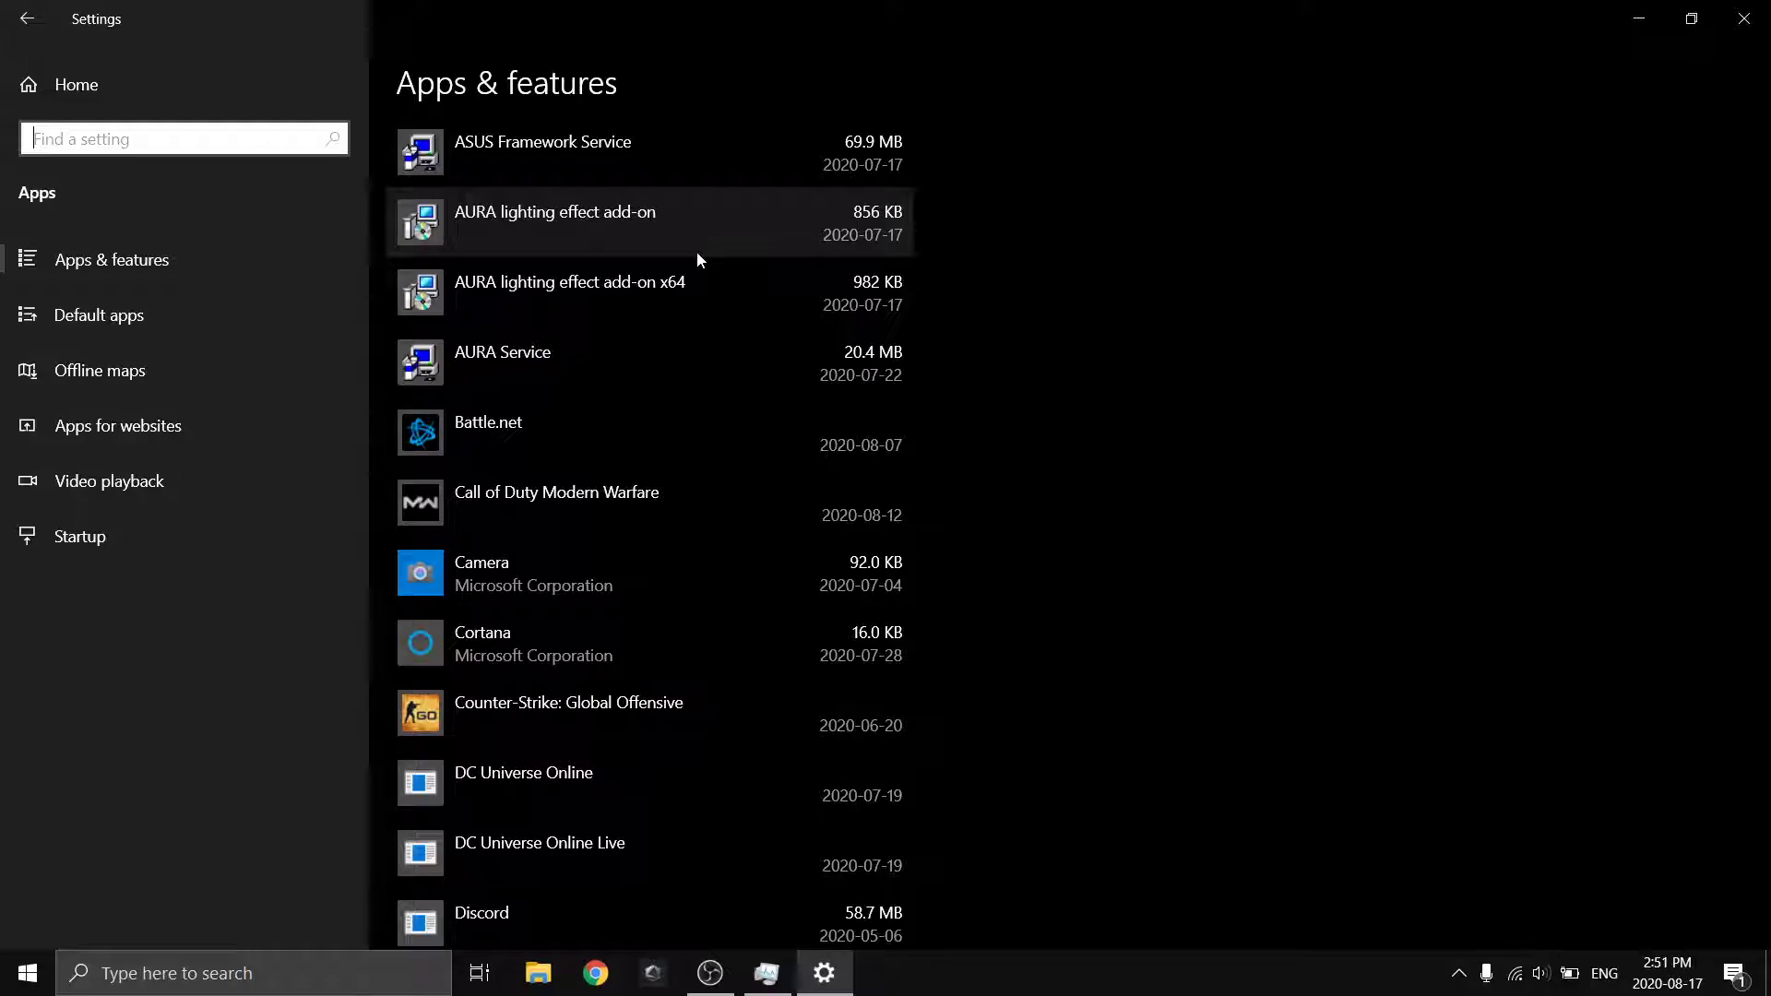
scroll(771, 406, "down", 6)
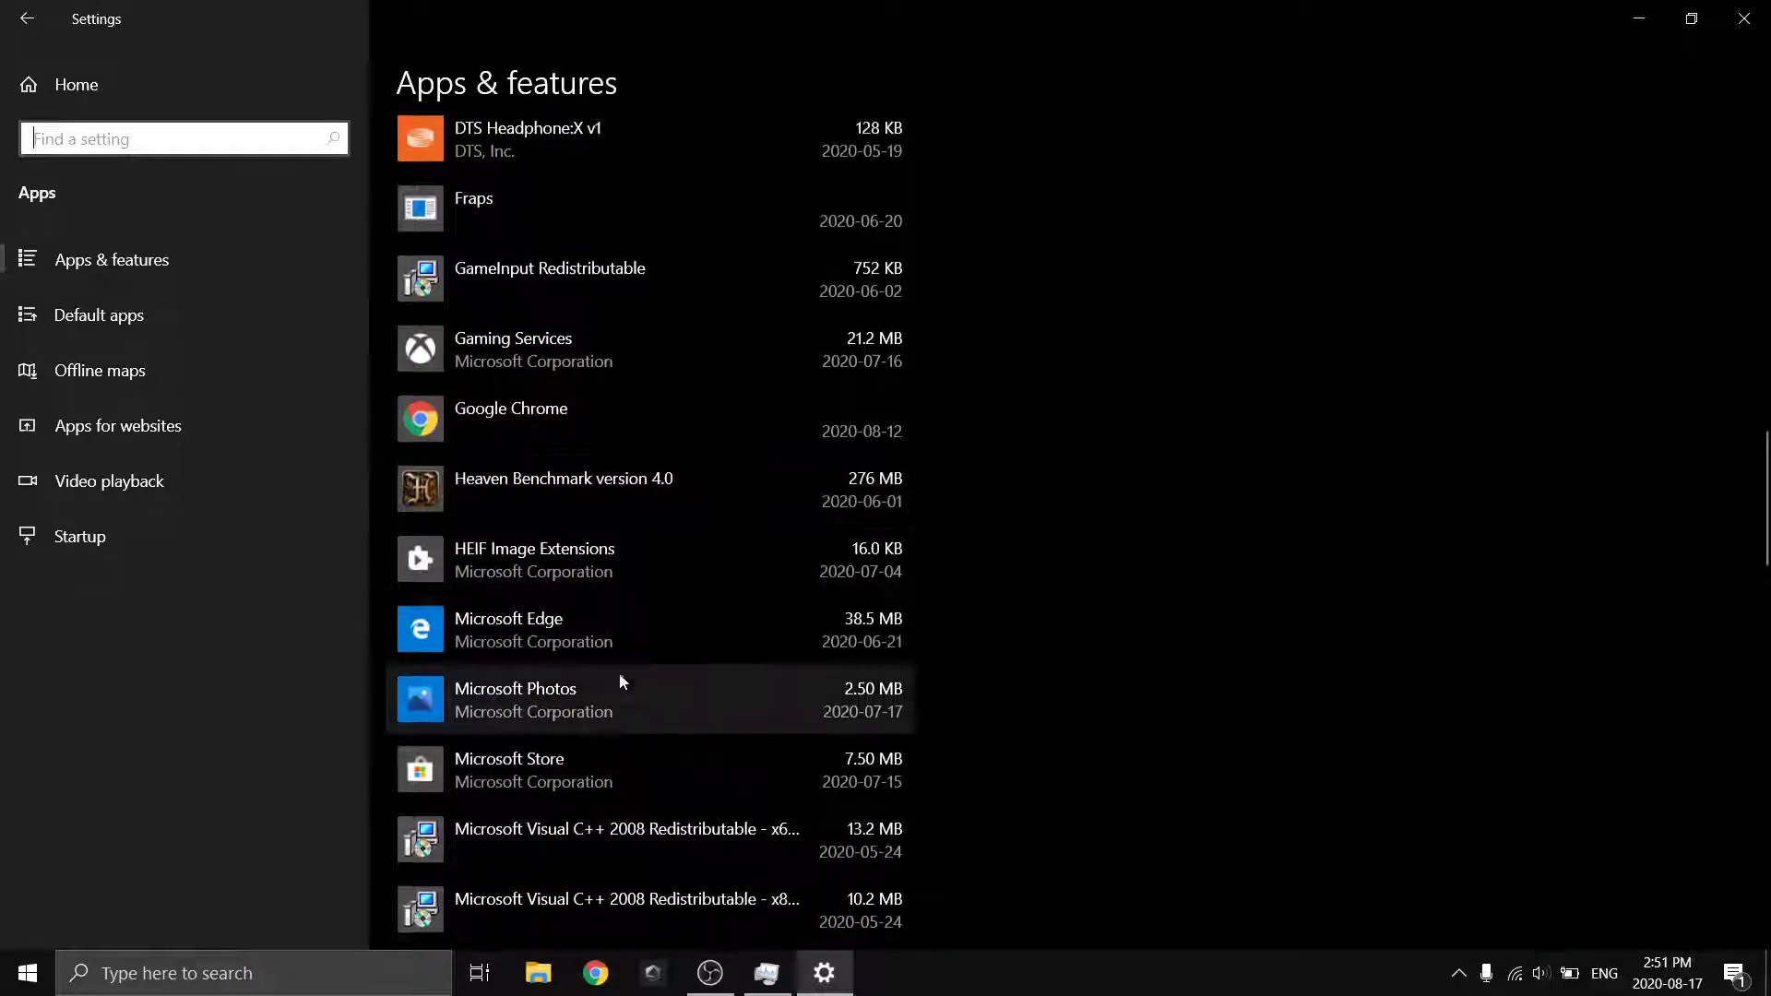
scroll(638, 701, "down", 6)
scroll(635, 614, "up", 4)
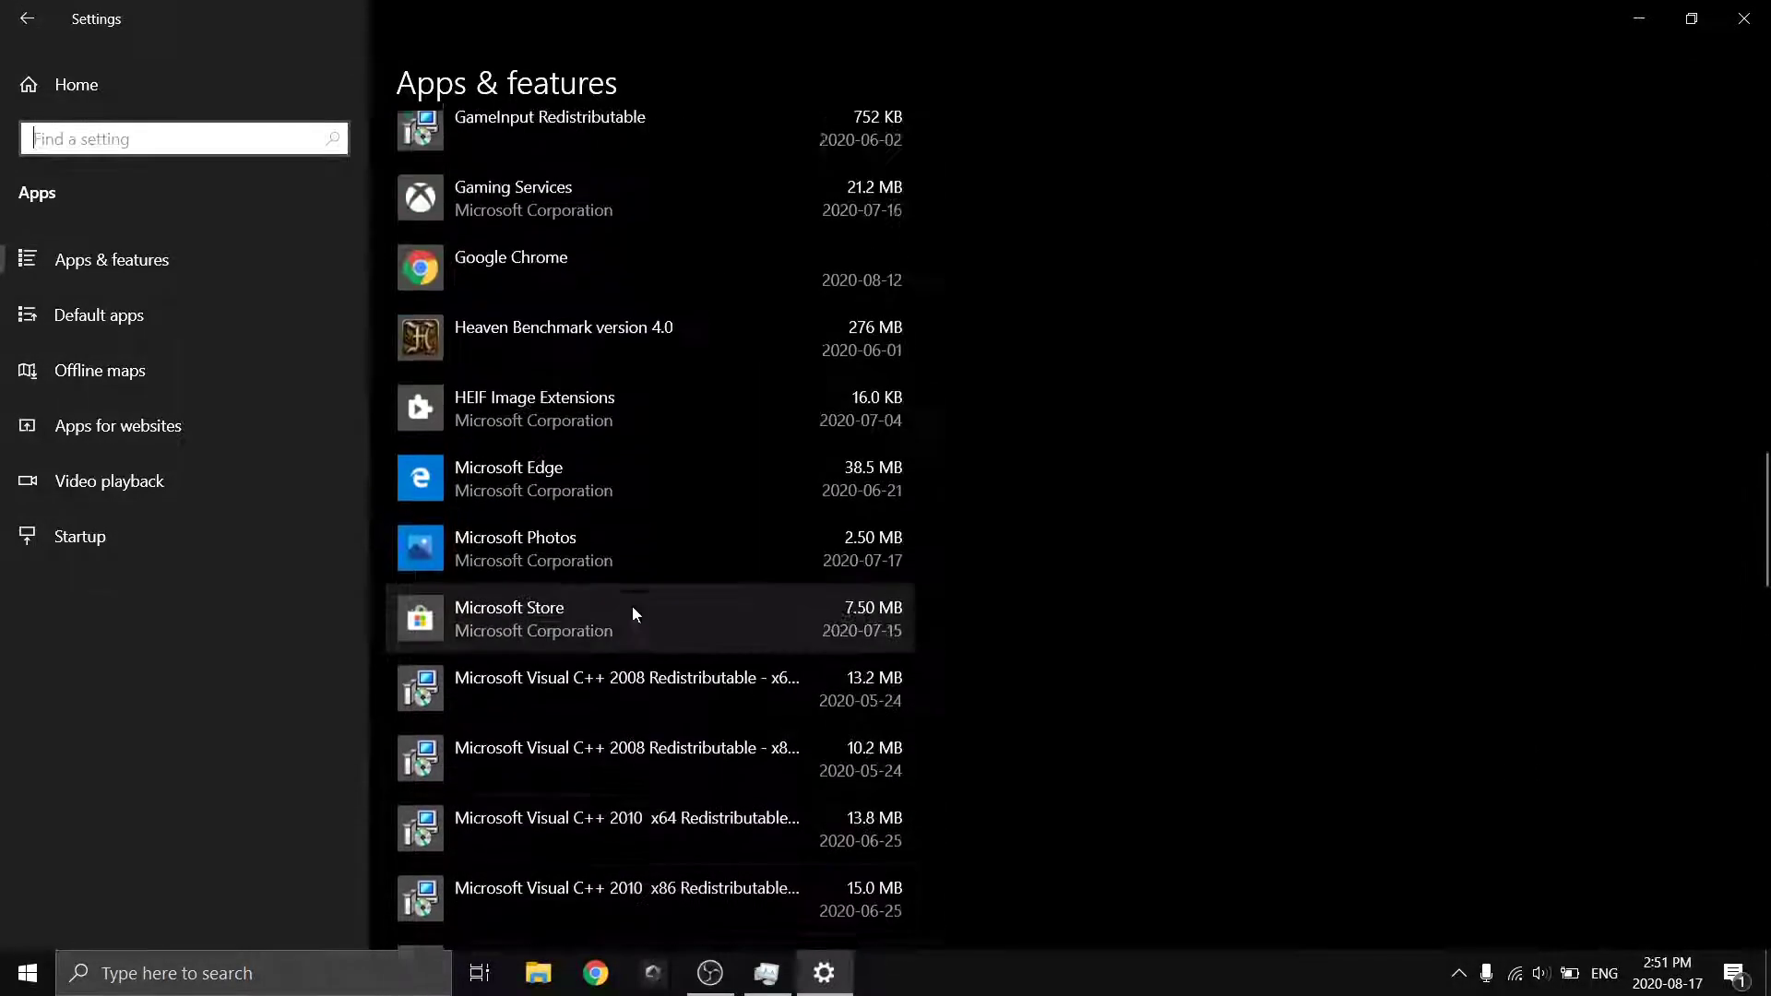
Step: Inspect Edge, Photos, Xbox Game Bar, Webp and Web Media Extensions, then check Default apps and Startup
left_click(599, 484)
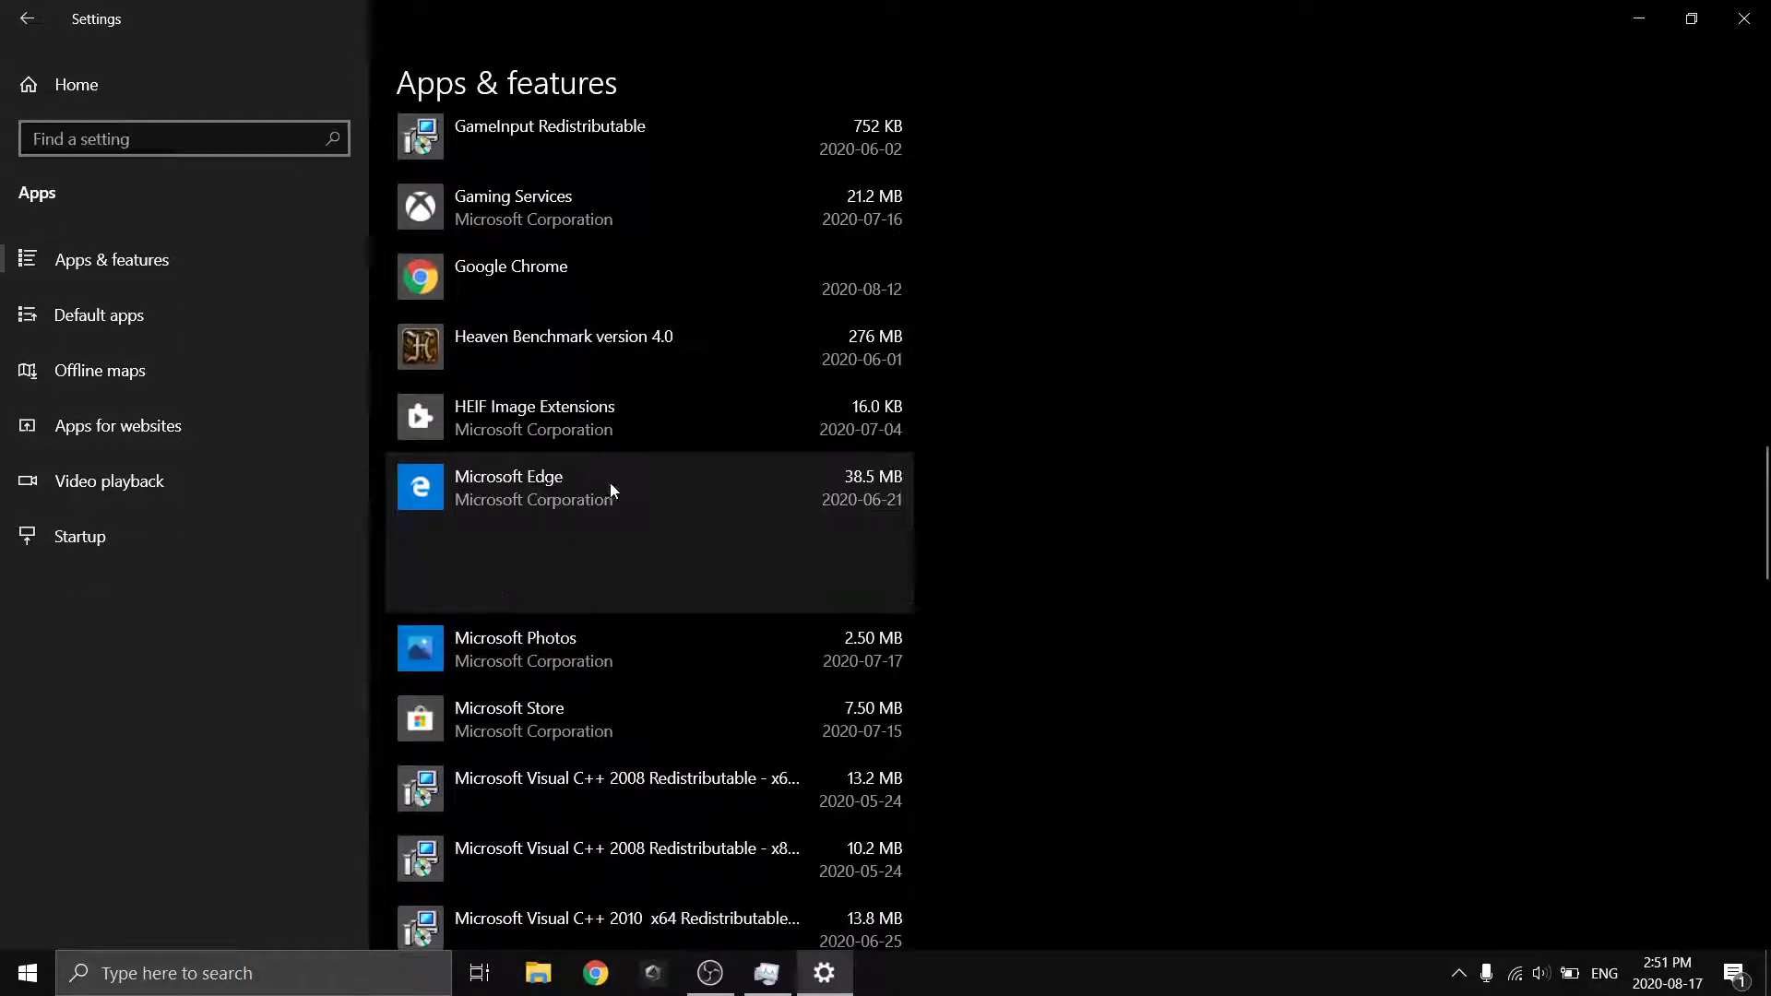
left_click(646, 653)
scroll(566, 588, "down", 8)
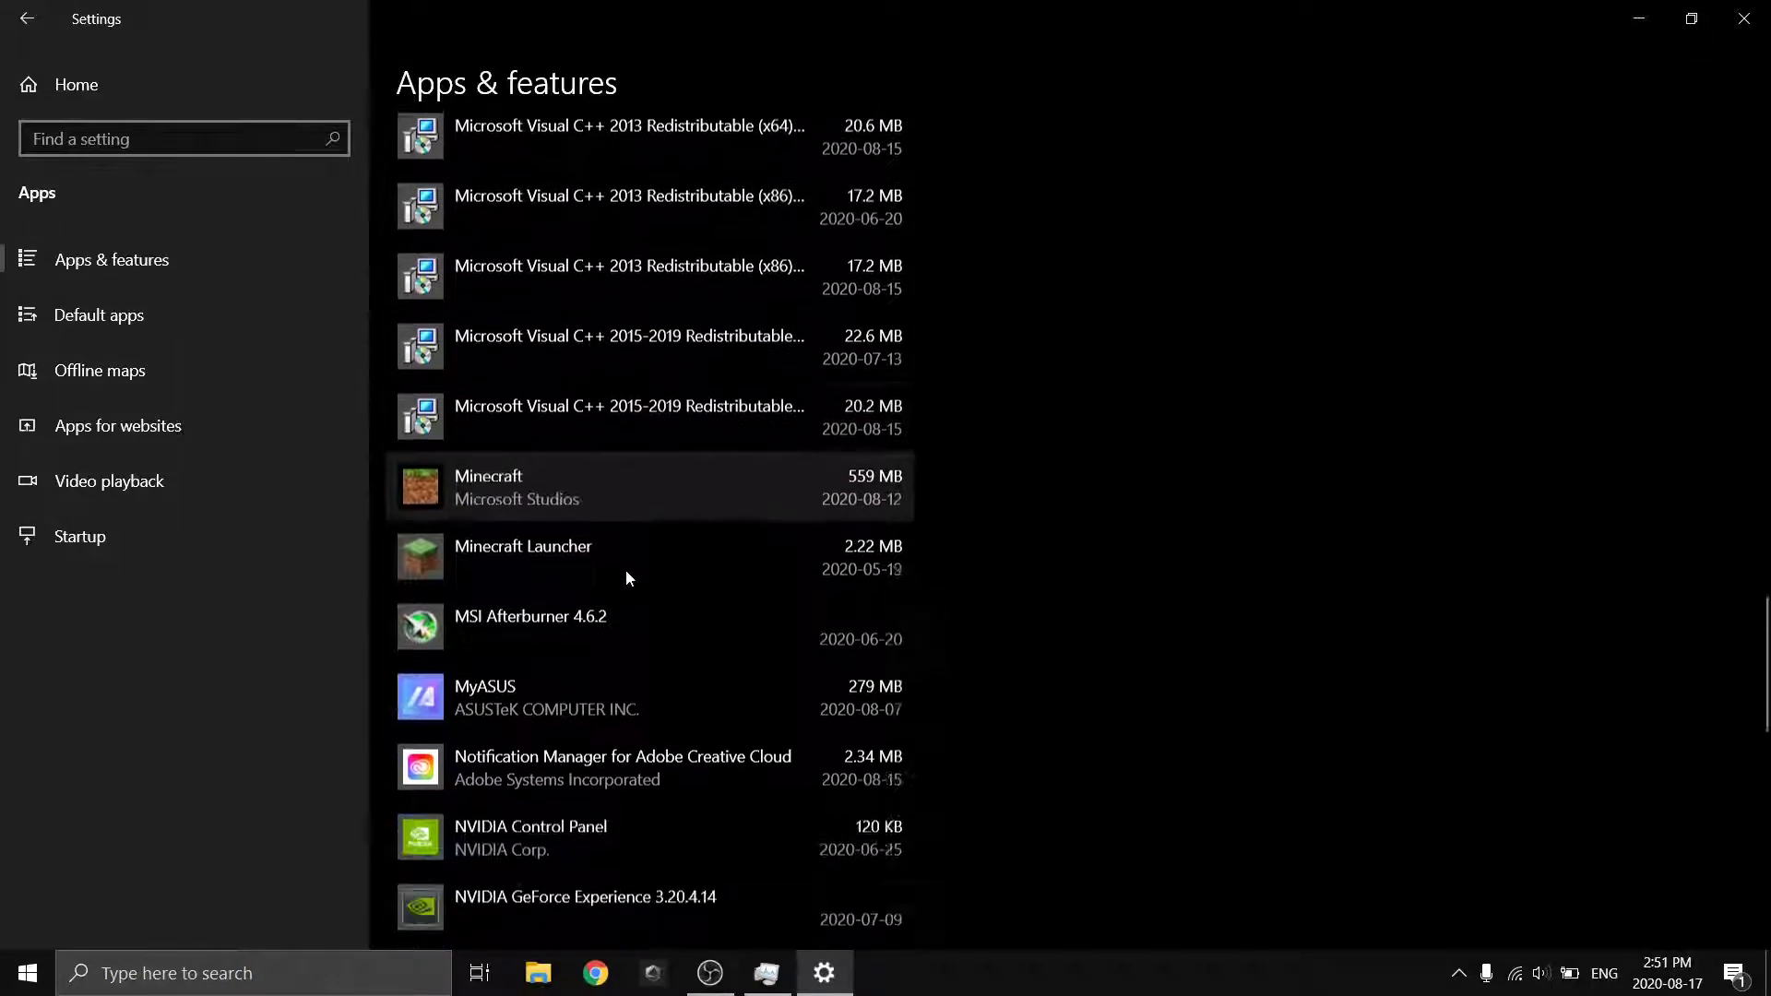
scroll(645, 631, "down", 4)
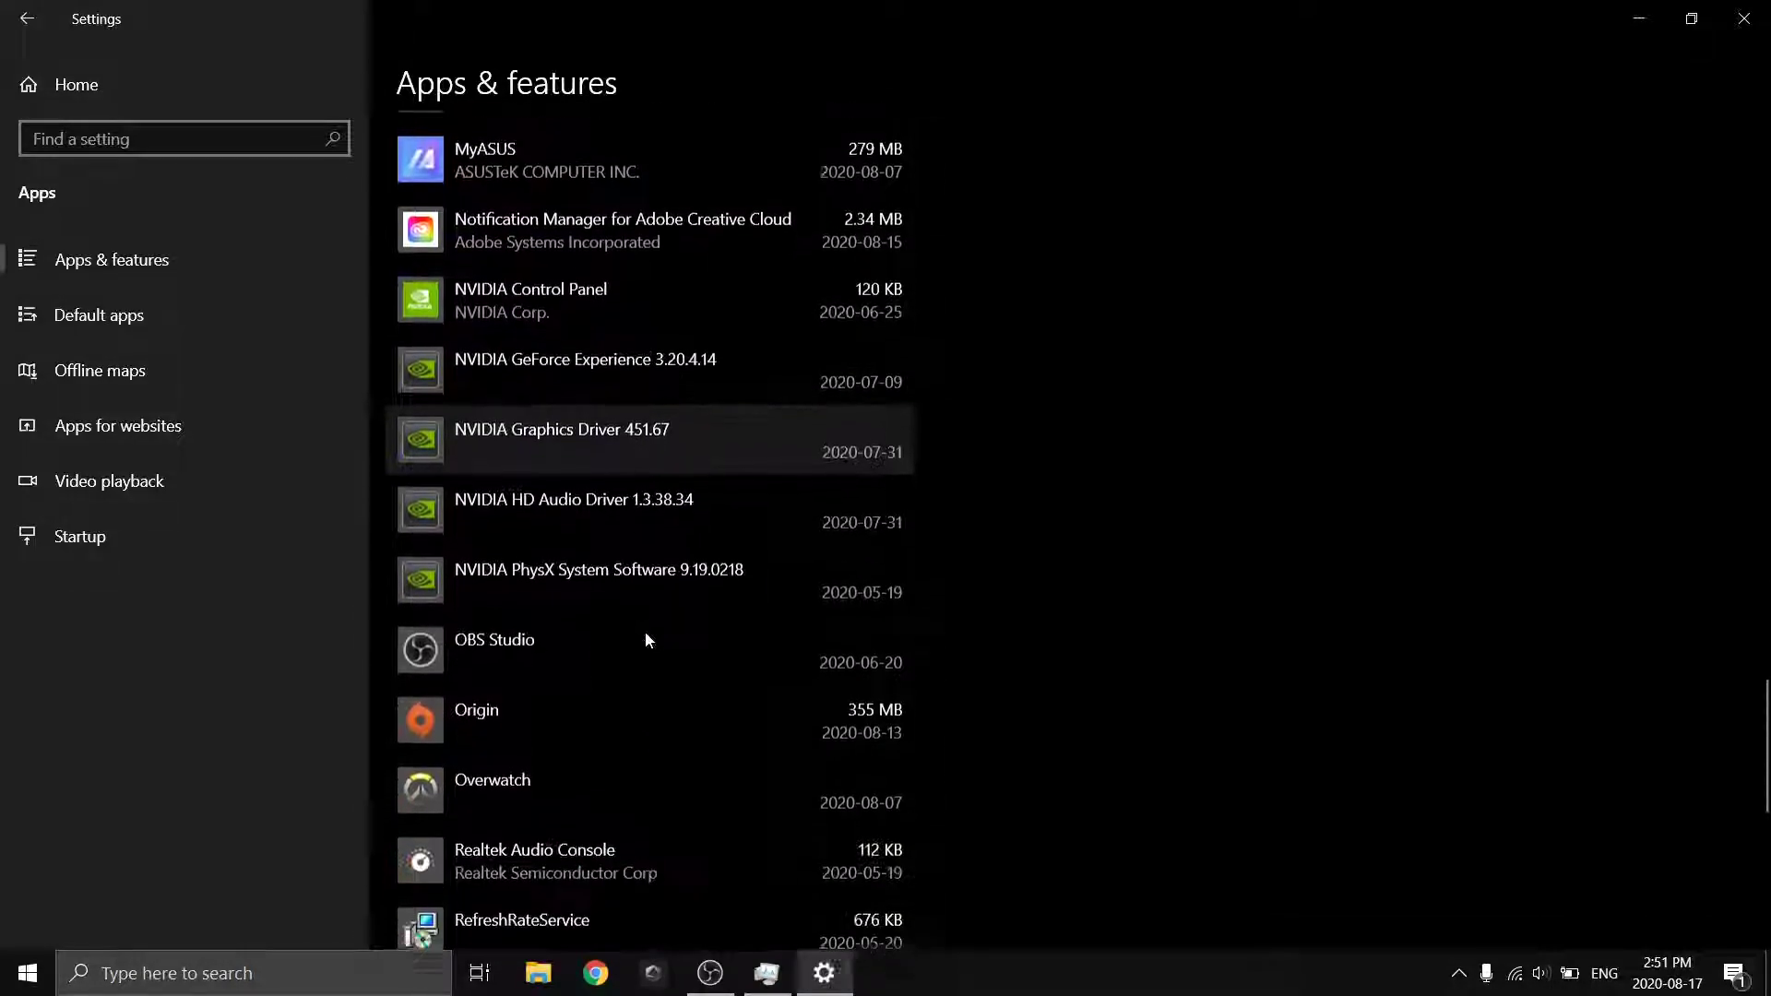
scroll(650, 631, "down", 3)
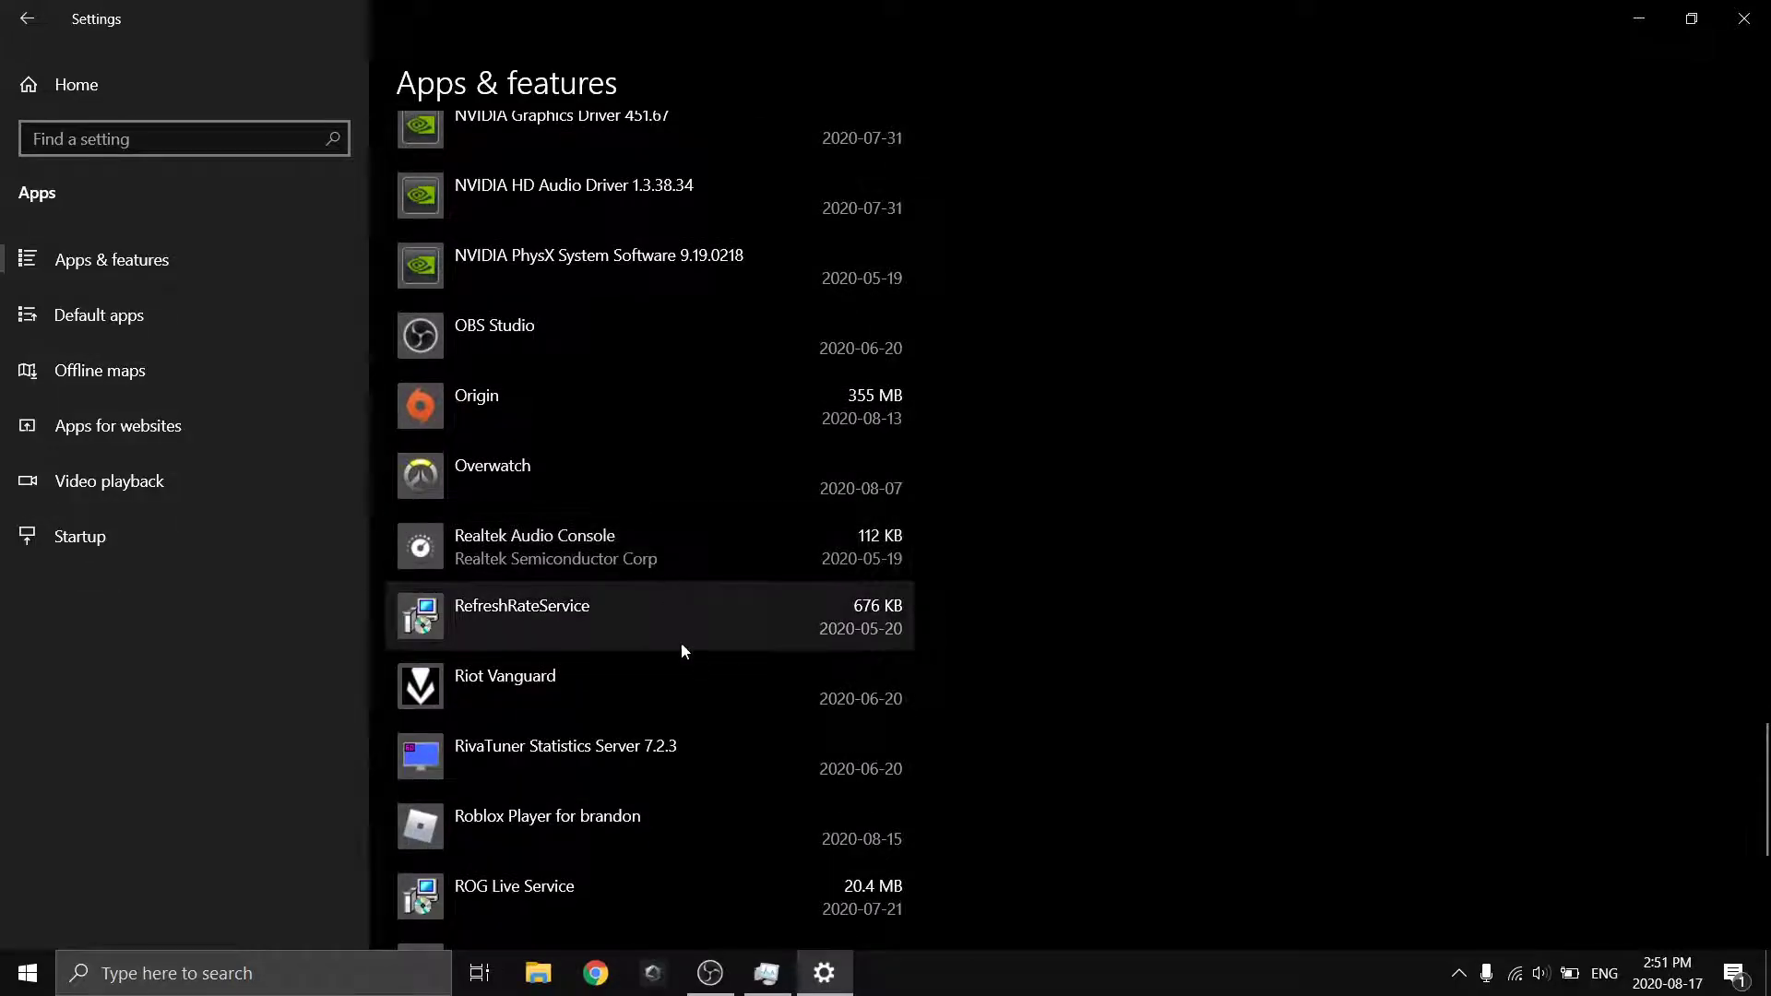
scroll(681, 646, "down", 5)
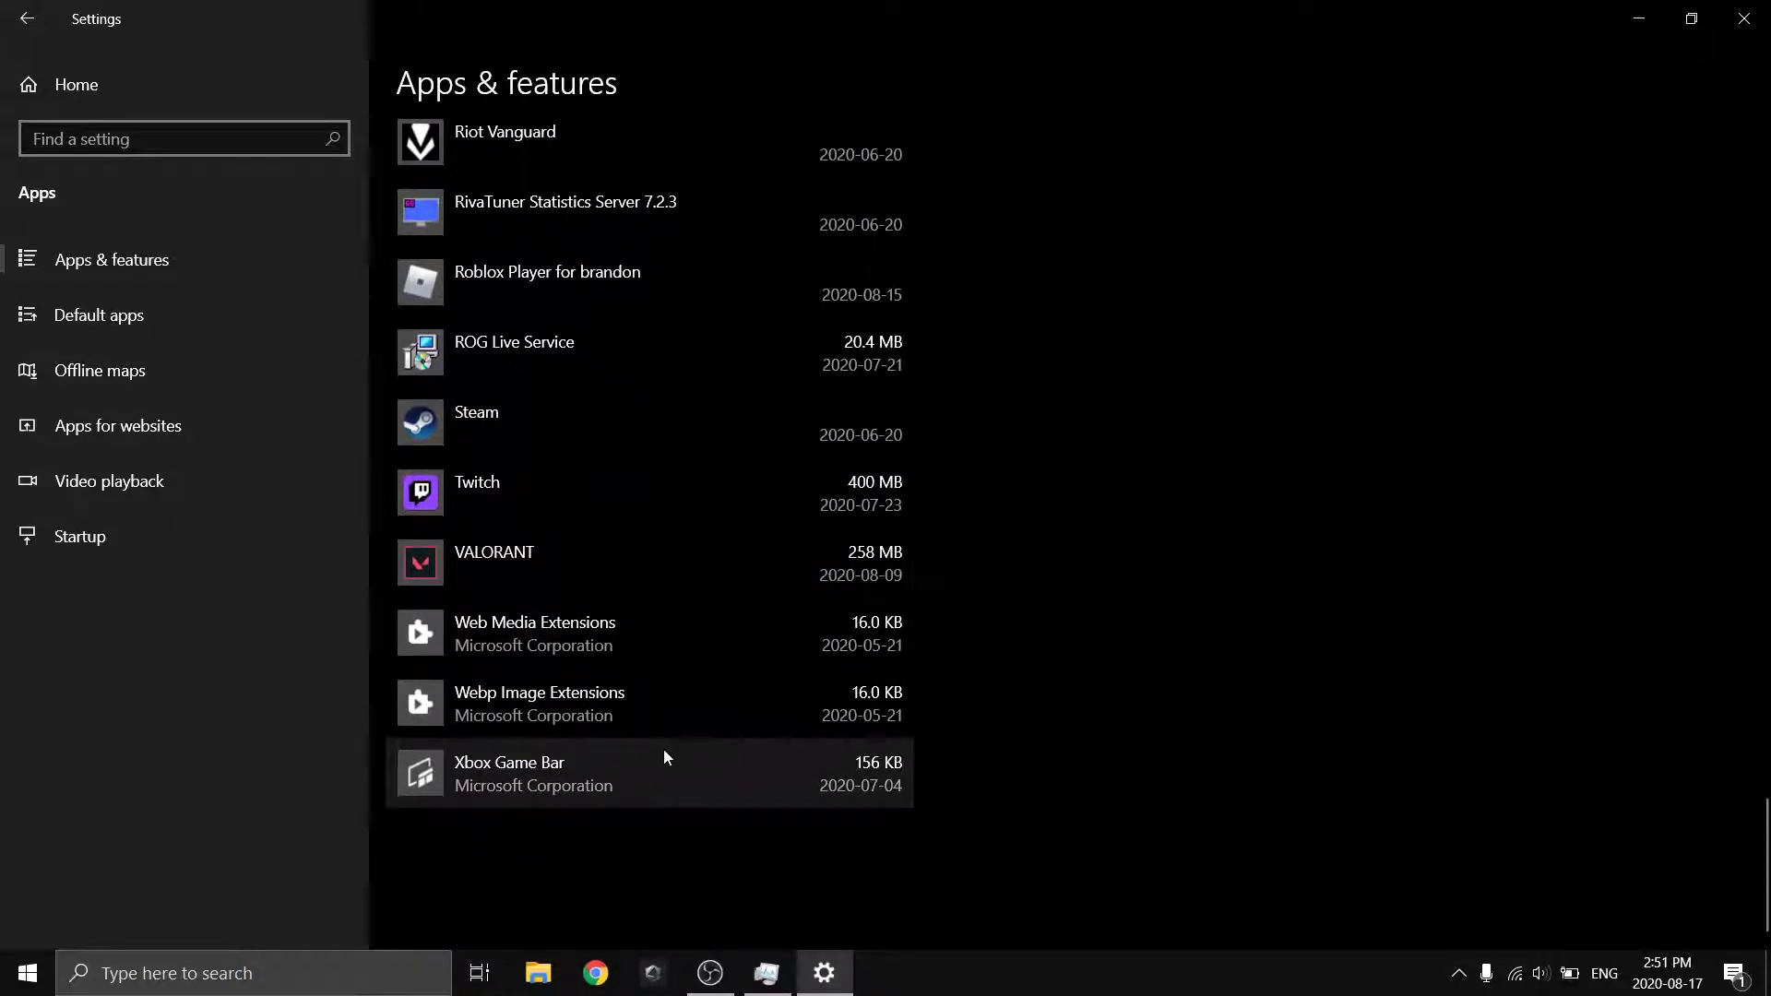
left_click(663, 752)
left_click(660, 598)
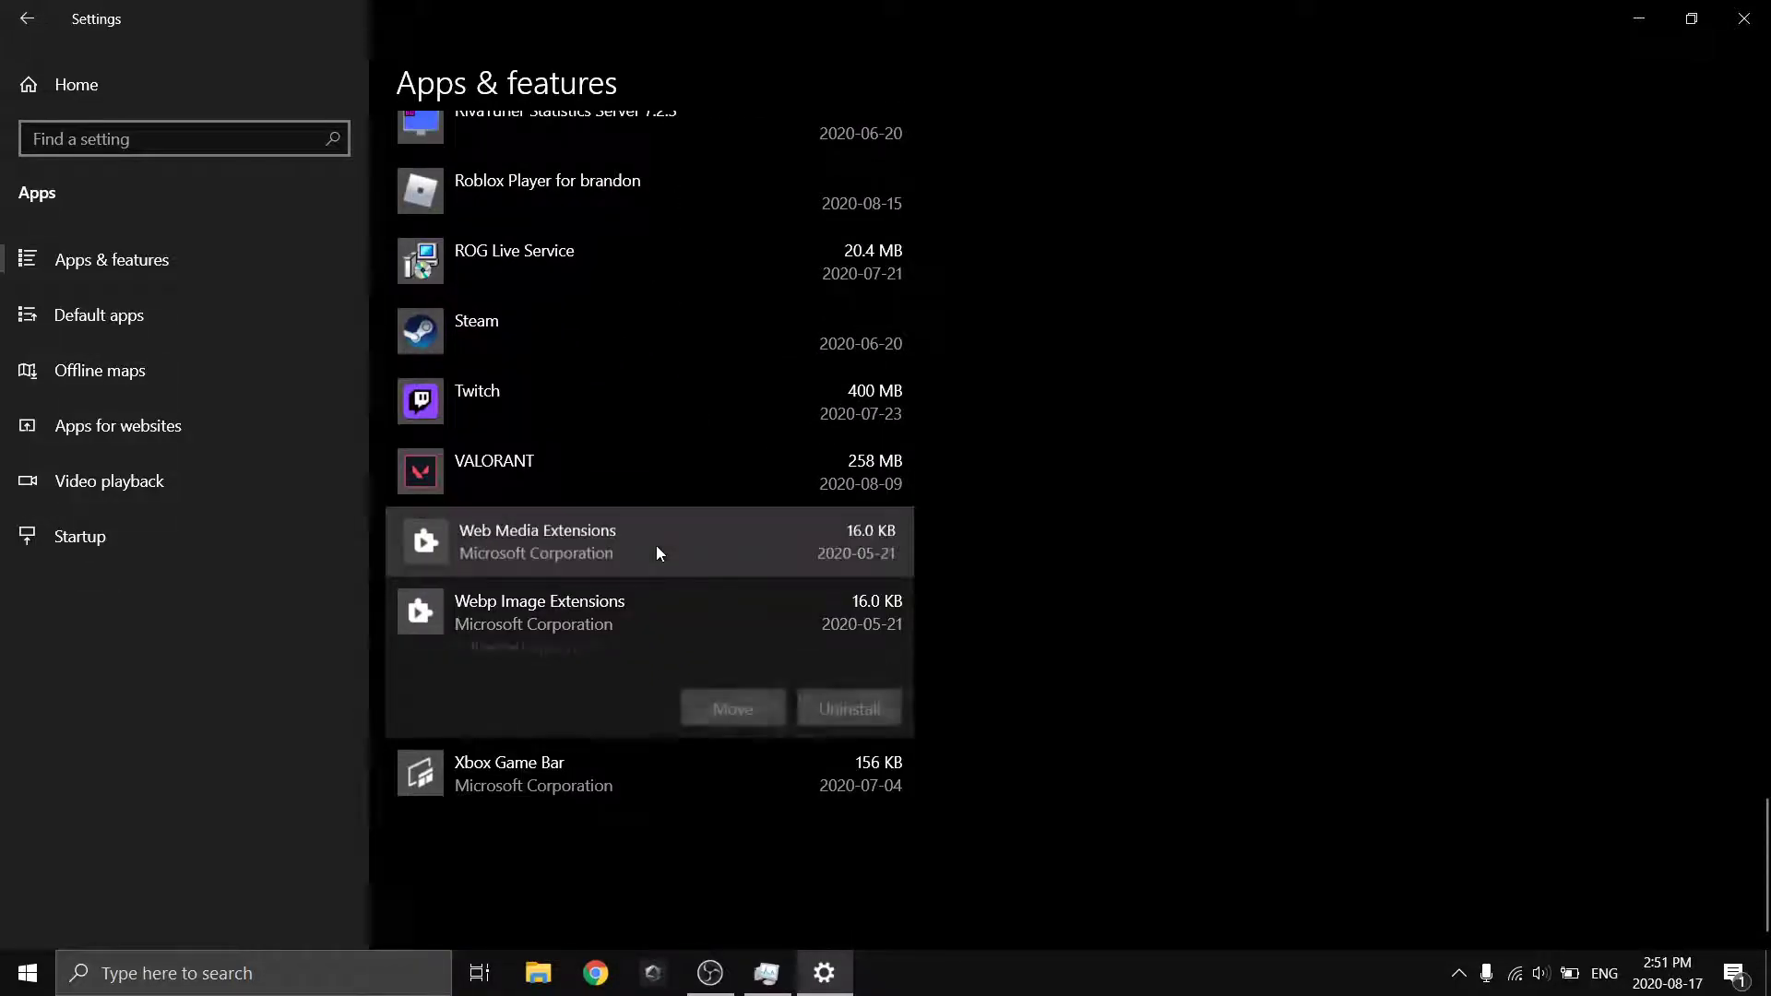
left_click(656, 545)
scroll(640, 544, "up", 20)
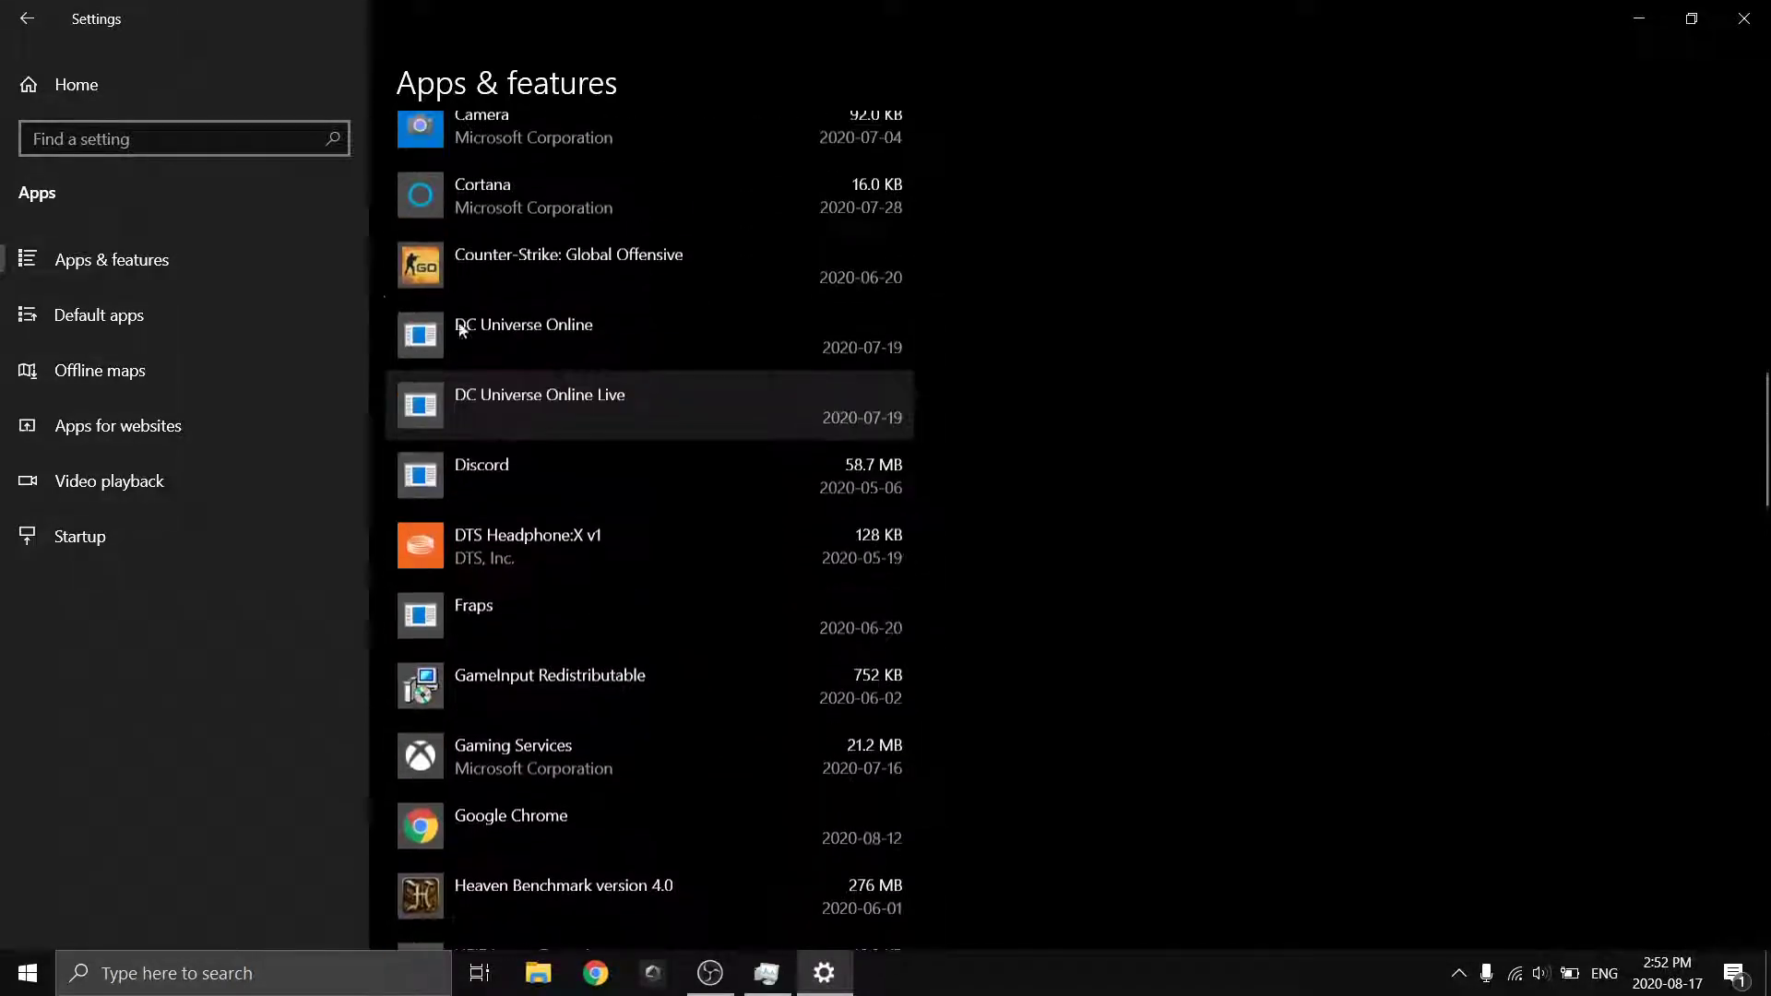
left_click(187, 320)
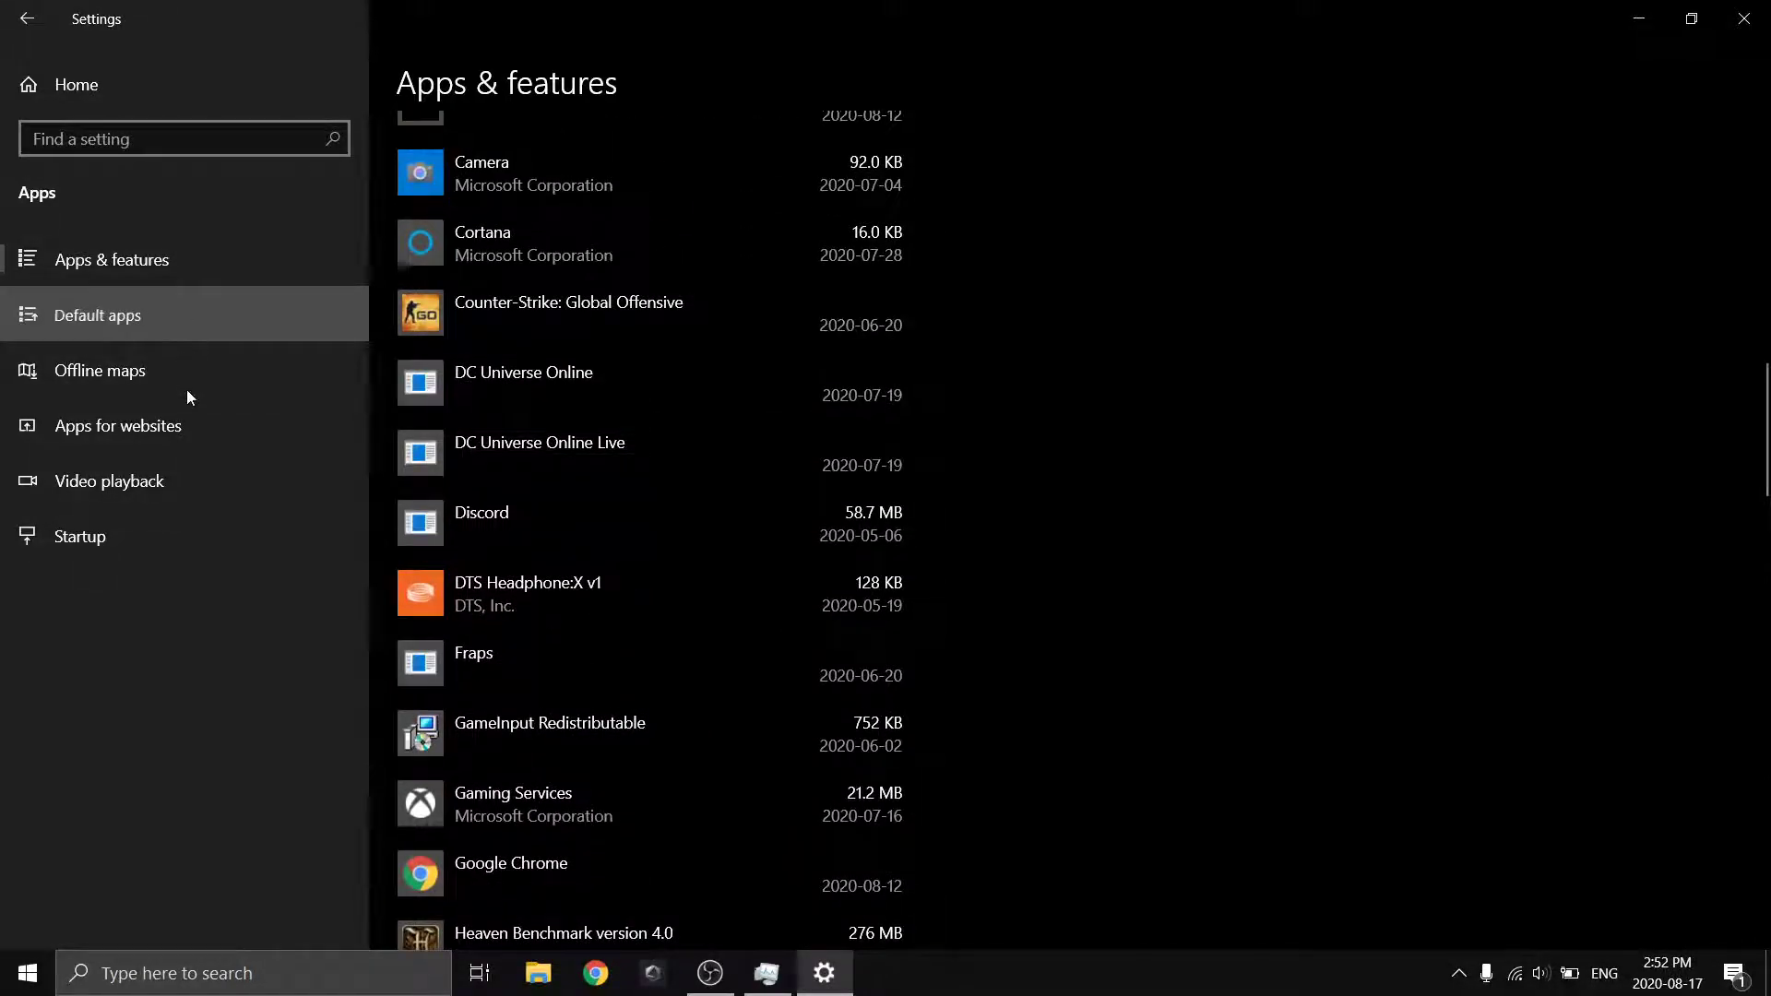
left_click(146, 528)
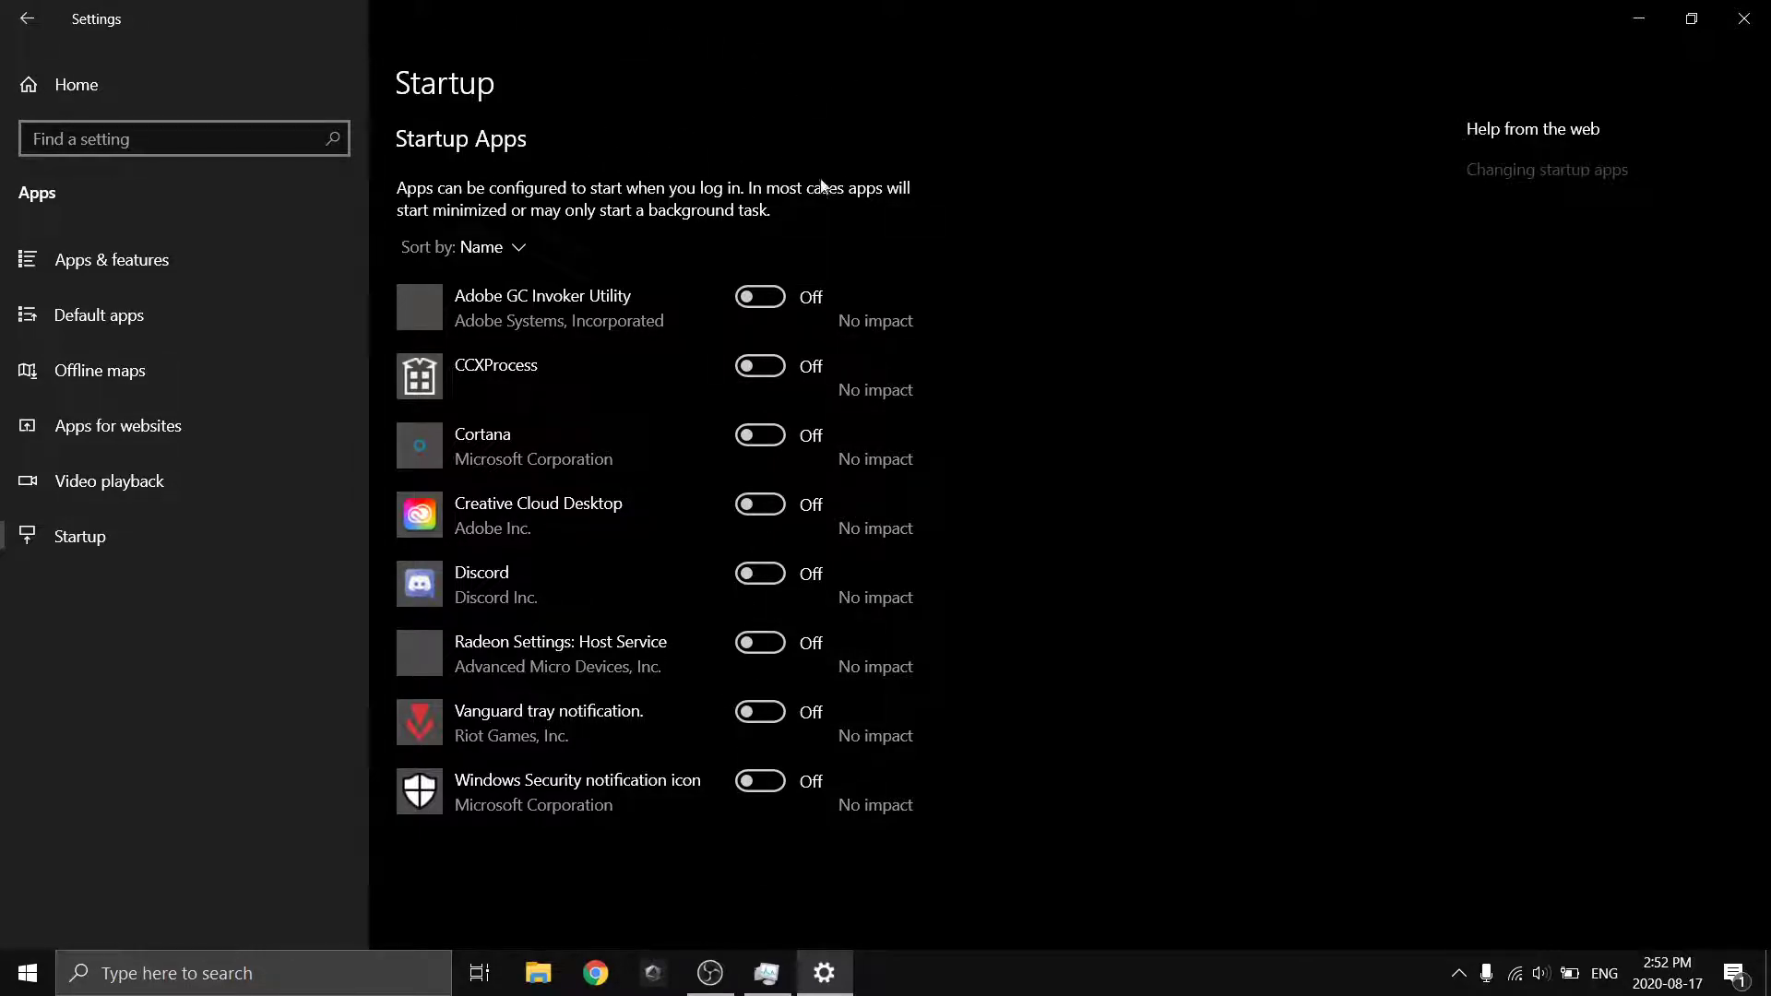
Step: In Gaming, confirm Xbox Game Bar is off, keep 30-minute maximum recording, and check Game Mode
left_click(28, 18)
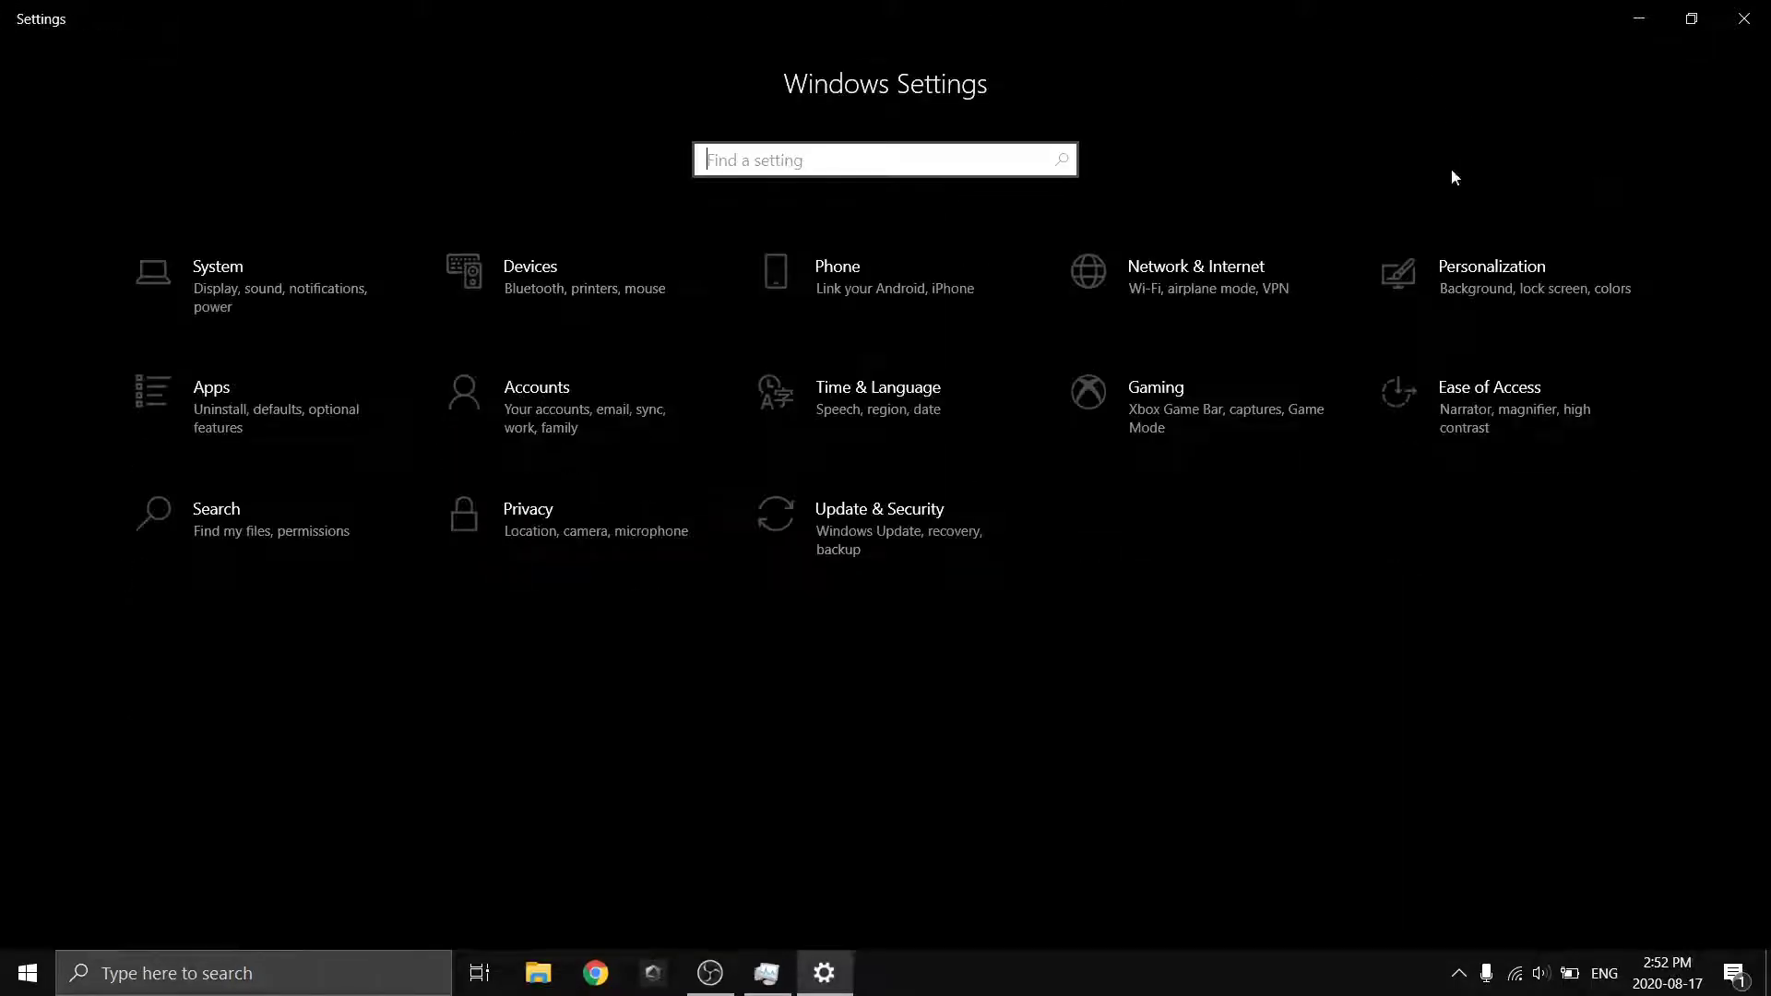
left_click(1250, 403)
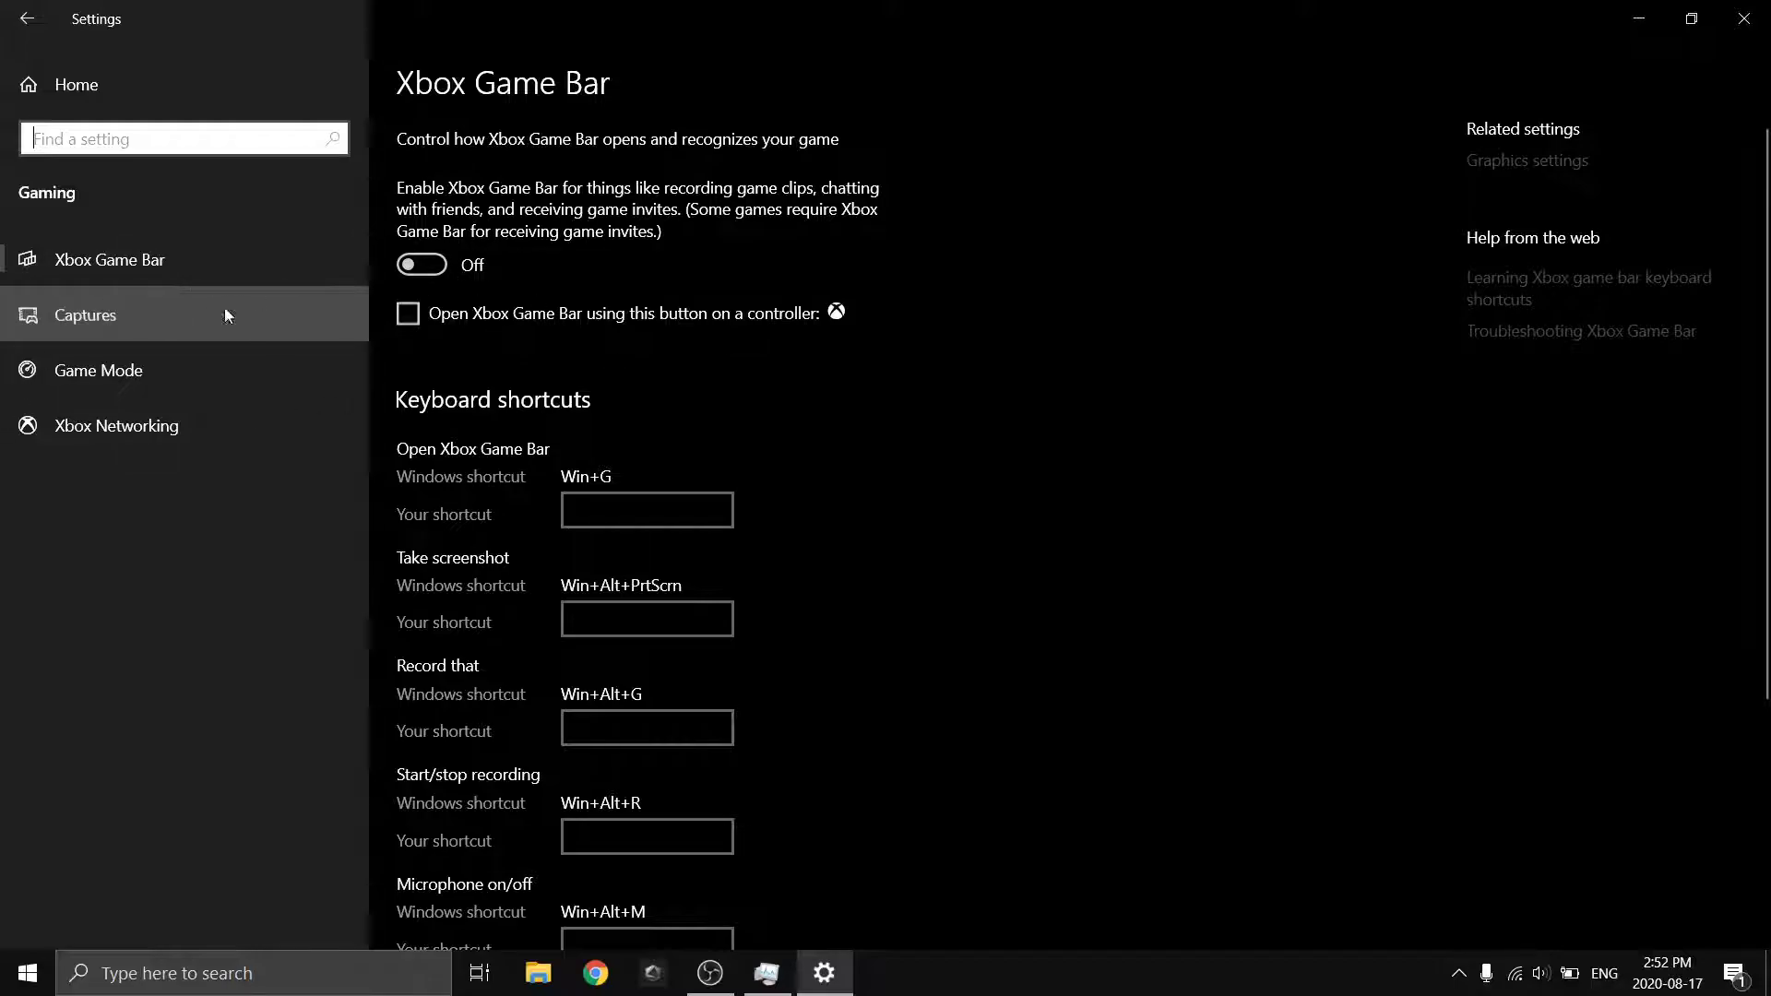
scroll(572, 540, "down", 3)
scroll(554, 657, "up", 3)
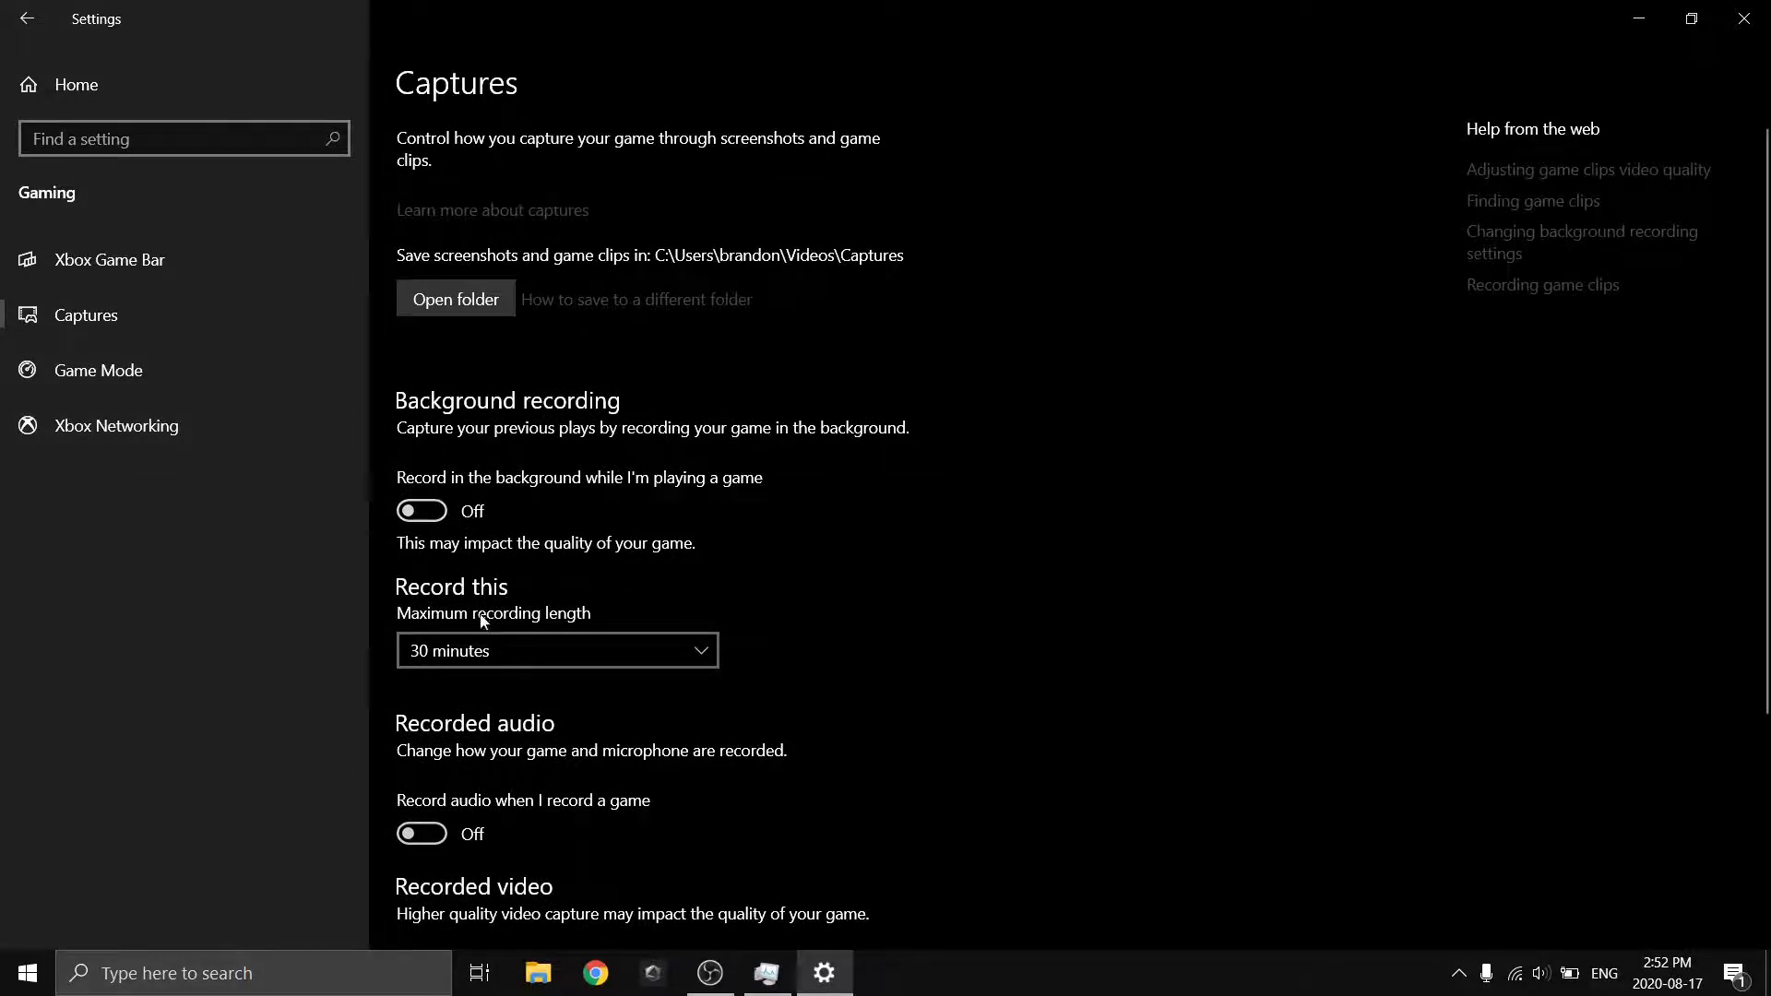
left_click(667, 652)
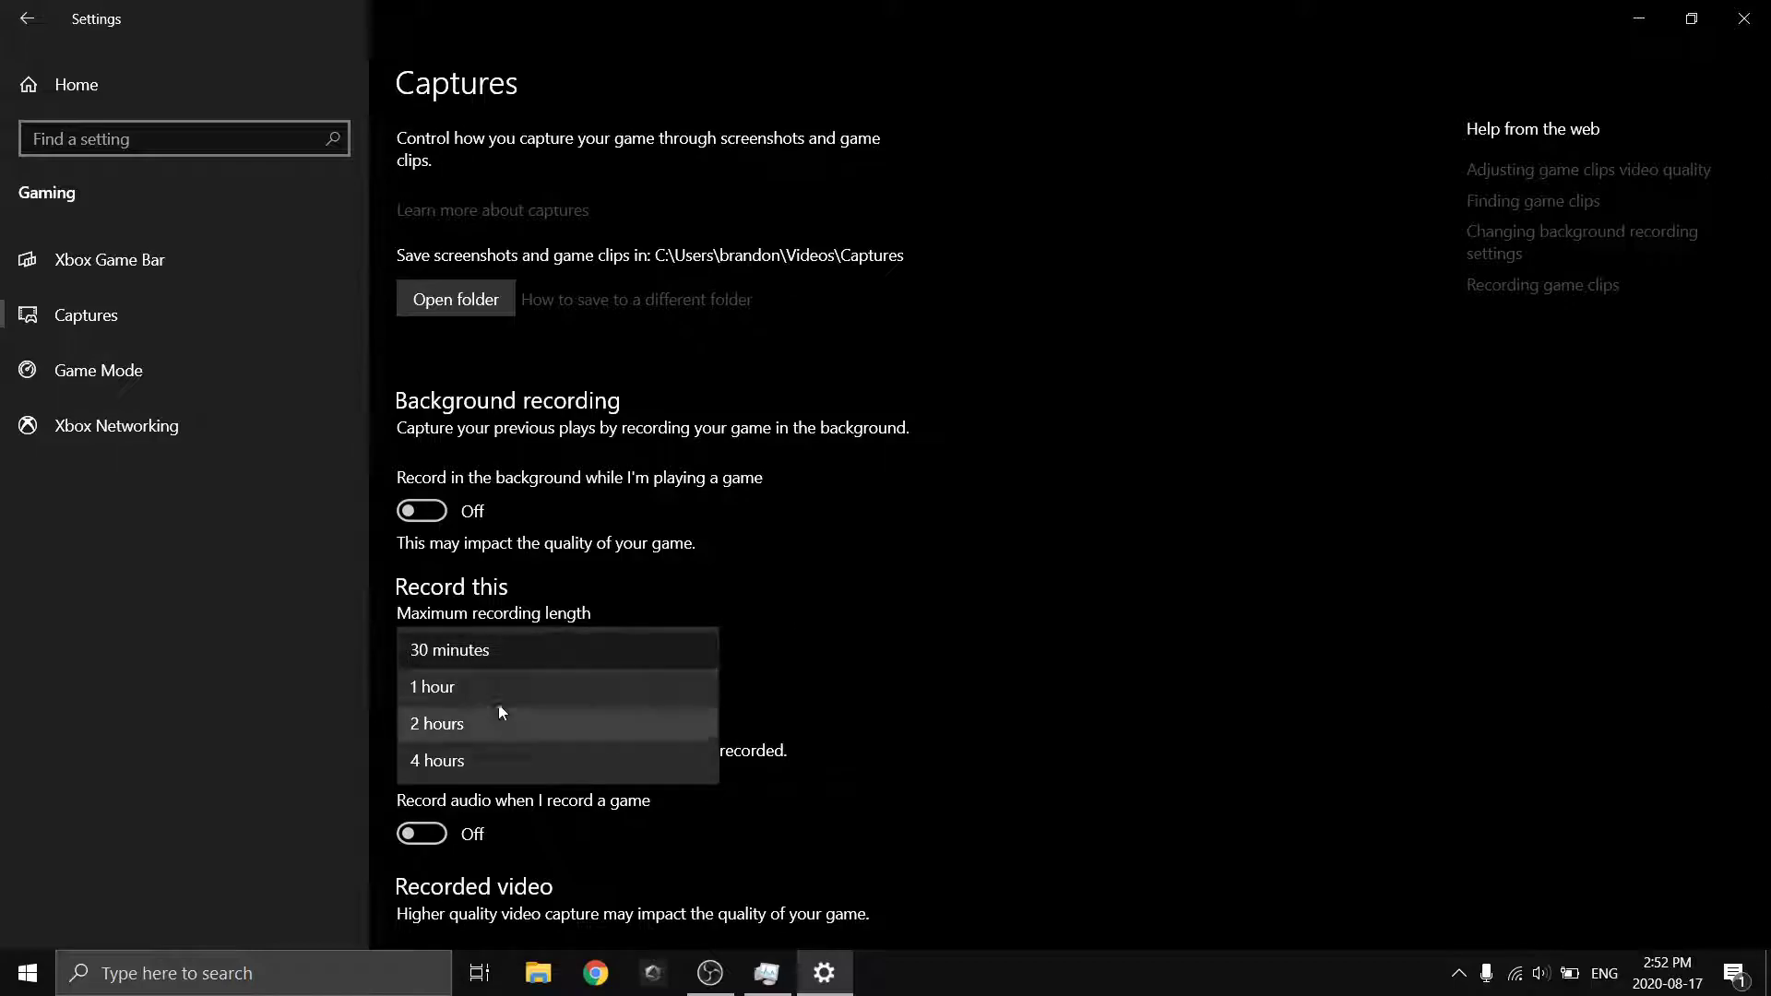
left_click(516, 653)
scroll(867, 657, "down", 4)
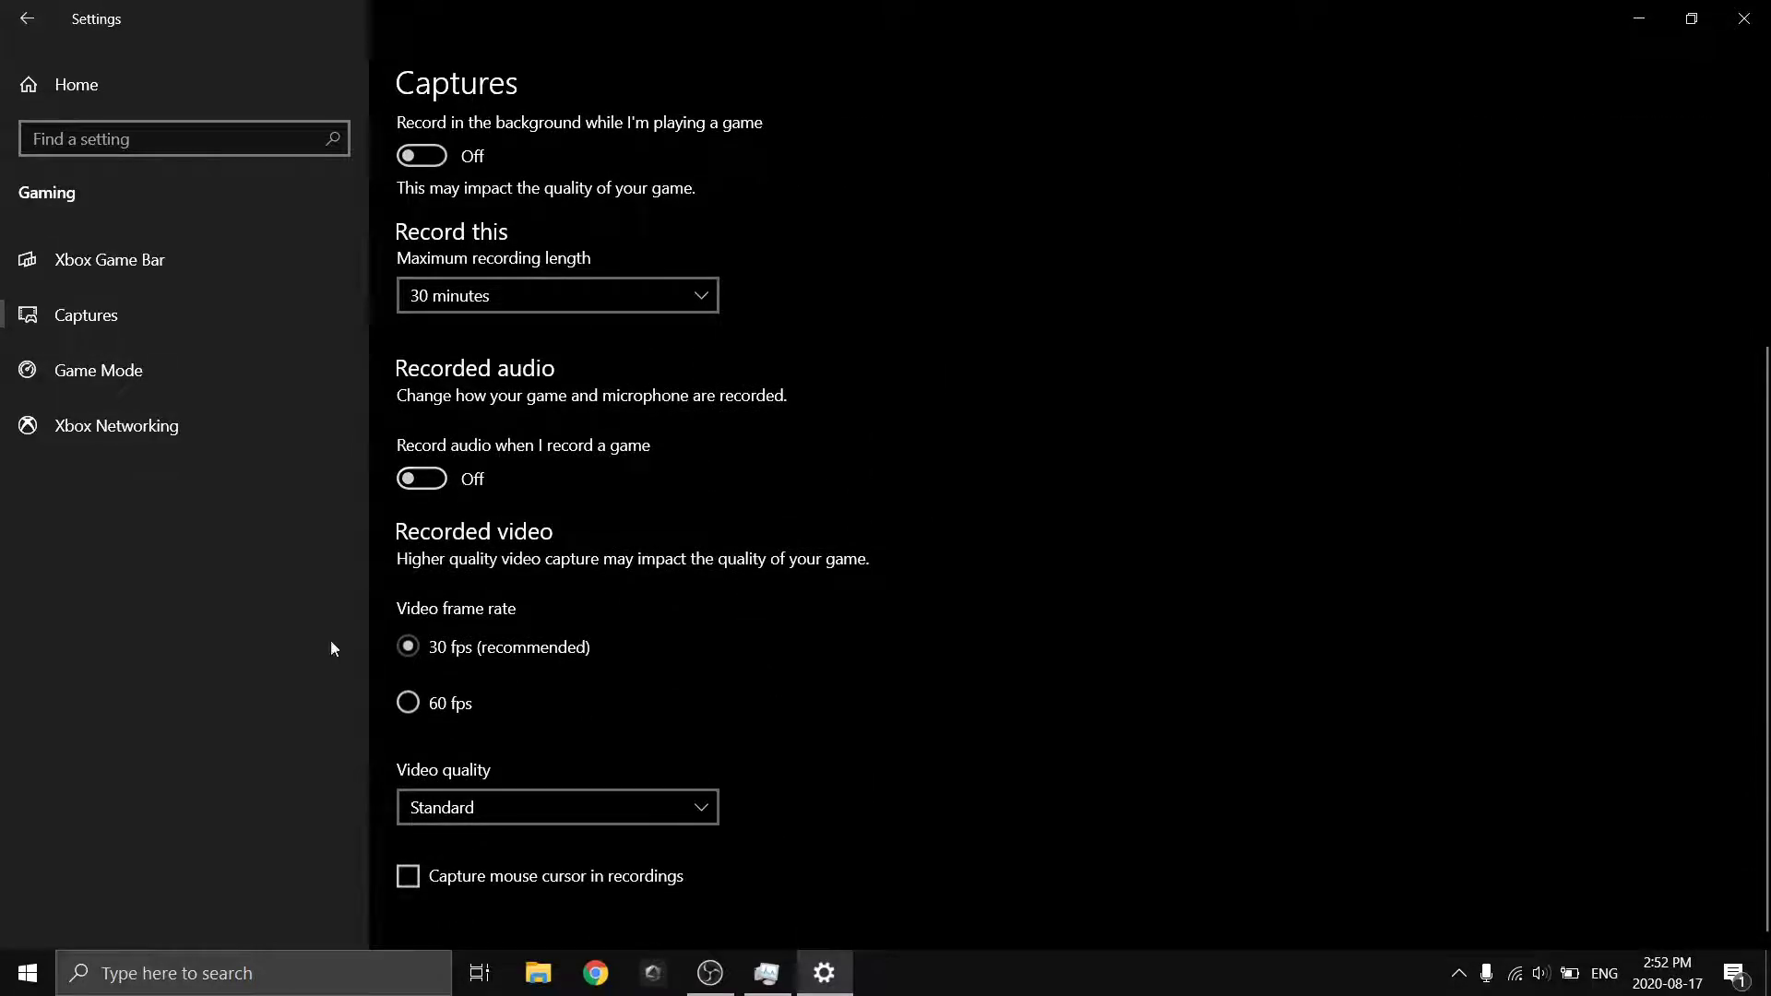
left_click(201, 367)
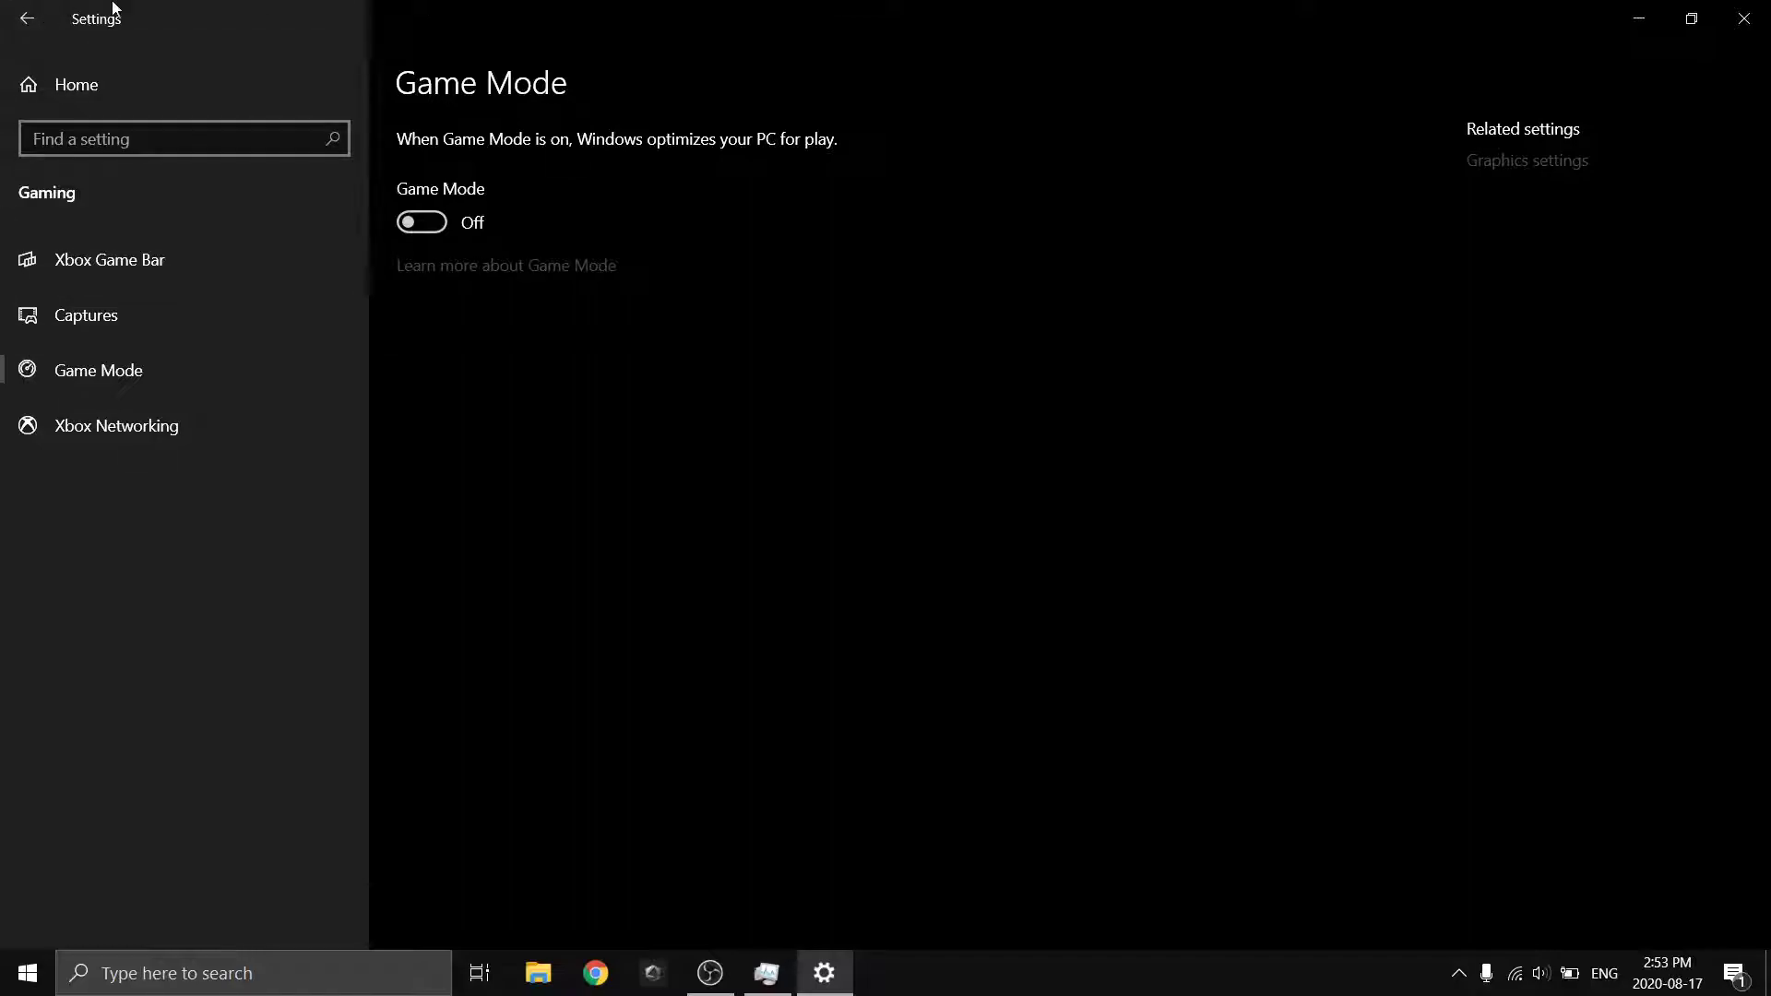
Step: Under Privacy > General, turn off 'Let Windows track app launches', then view Speech
left_click(5, 22)
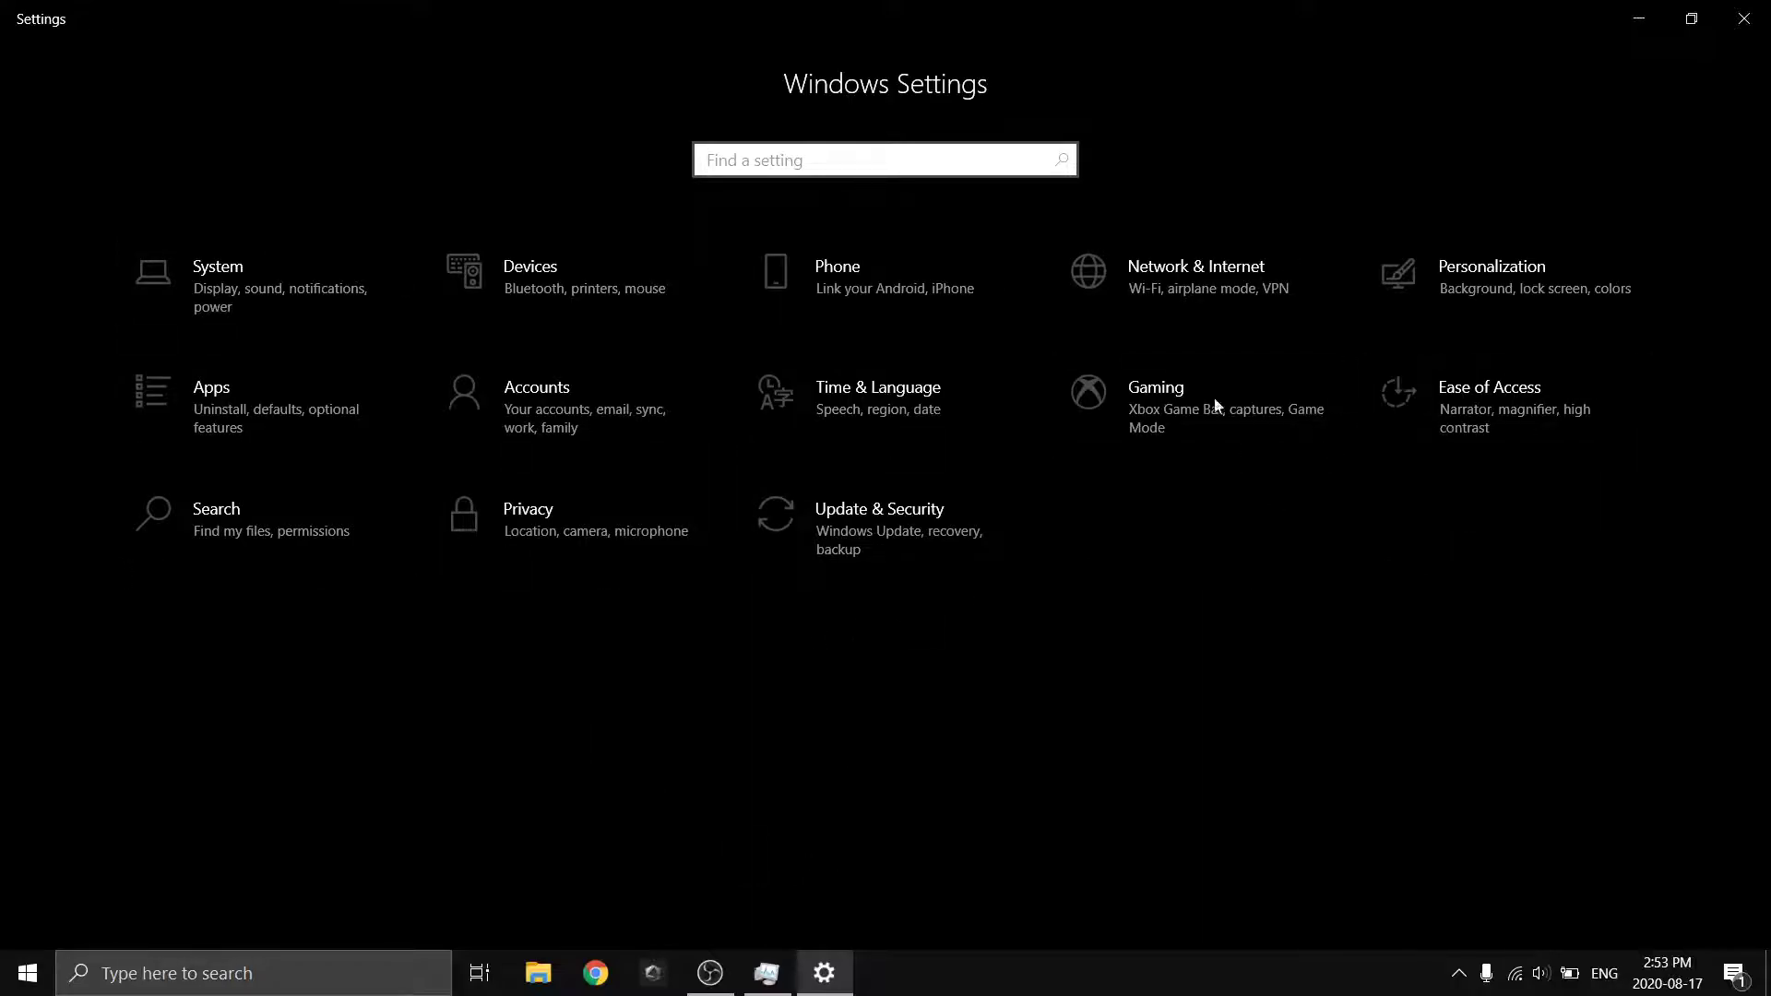
left_click(583, 522)
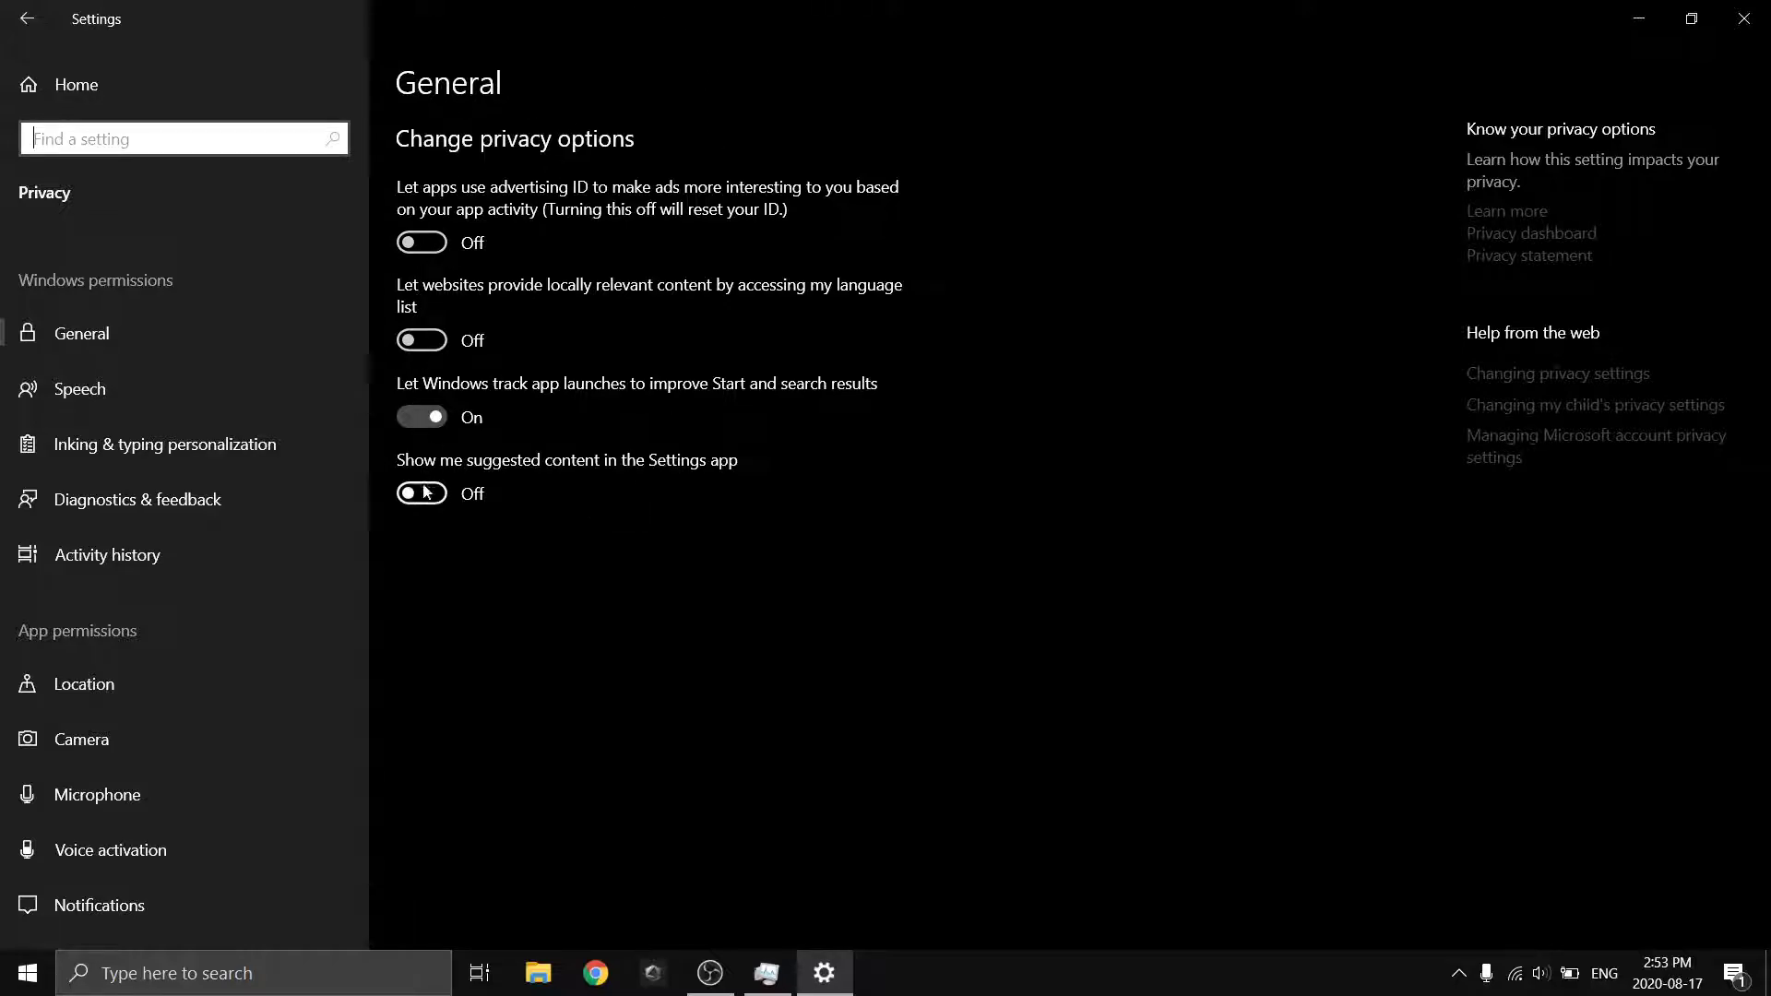
left_click(424, 415)
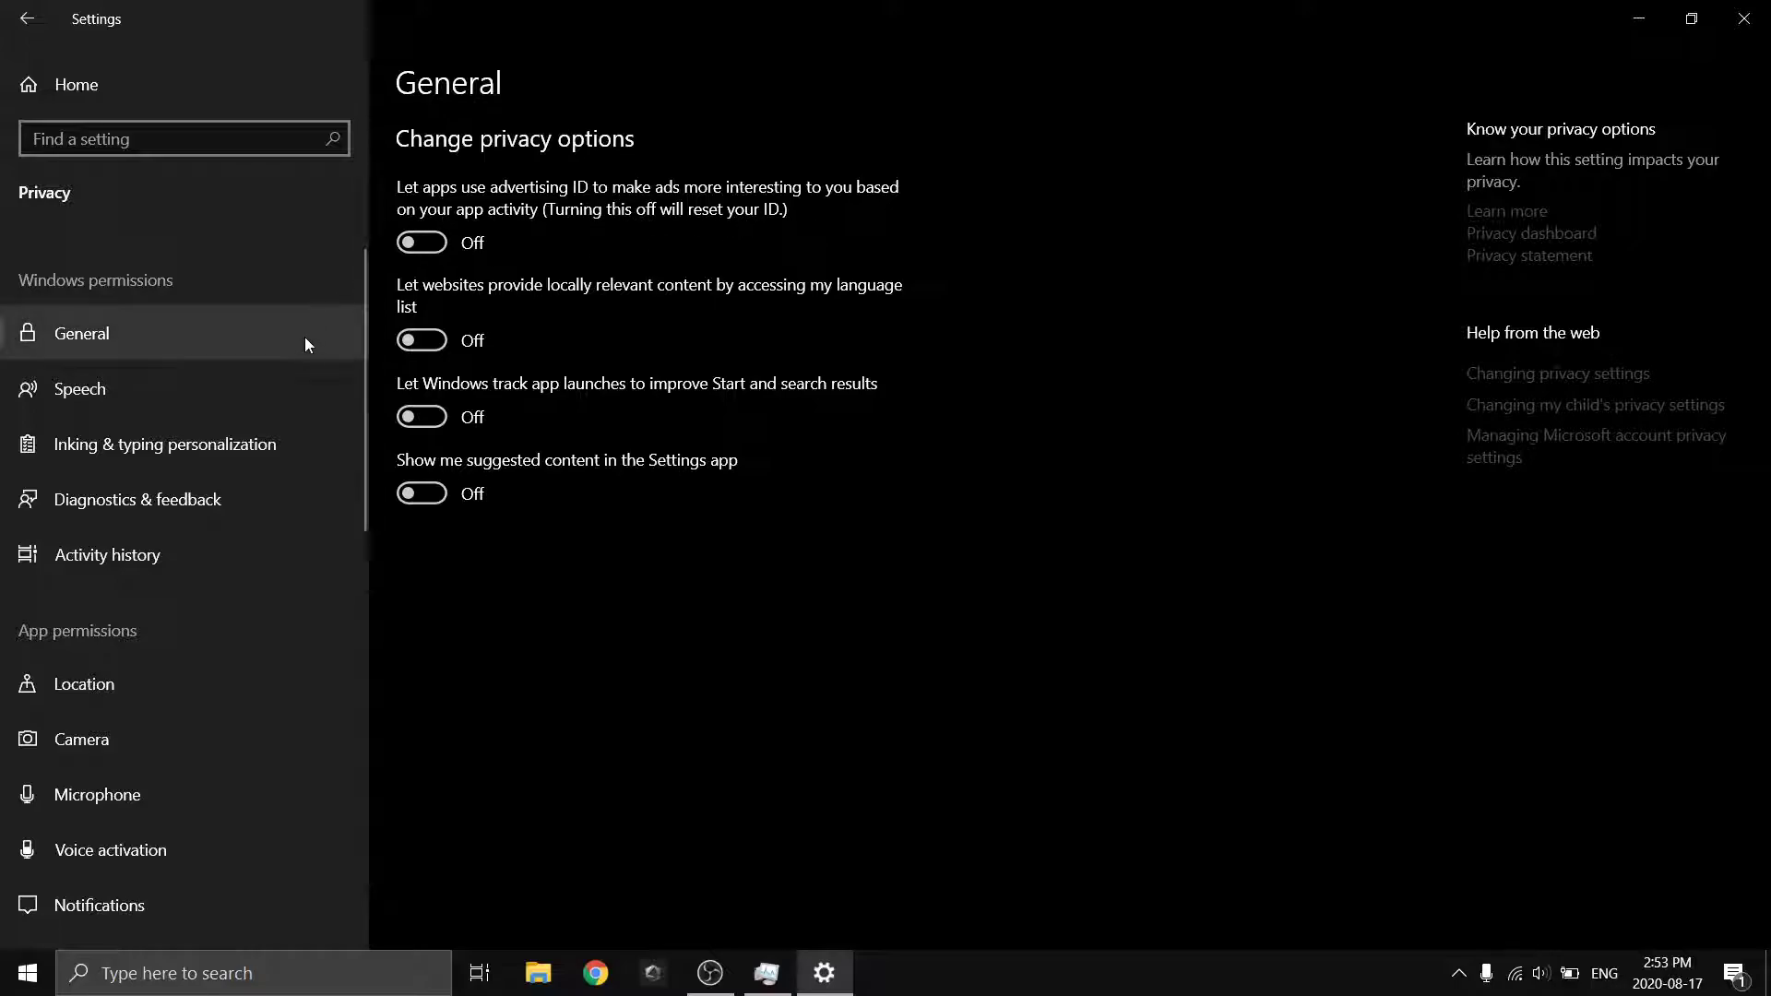
left_click(280, 381)
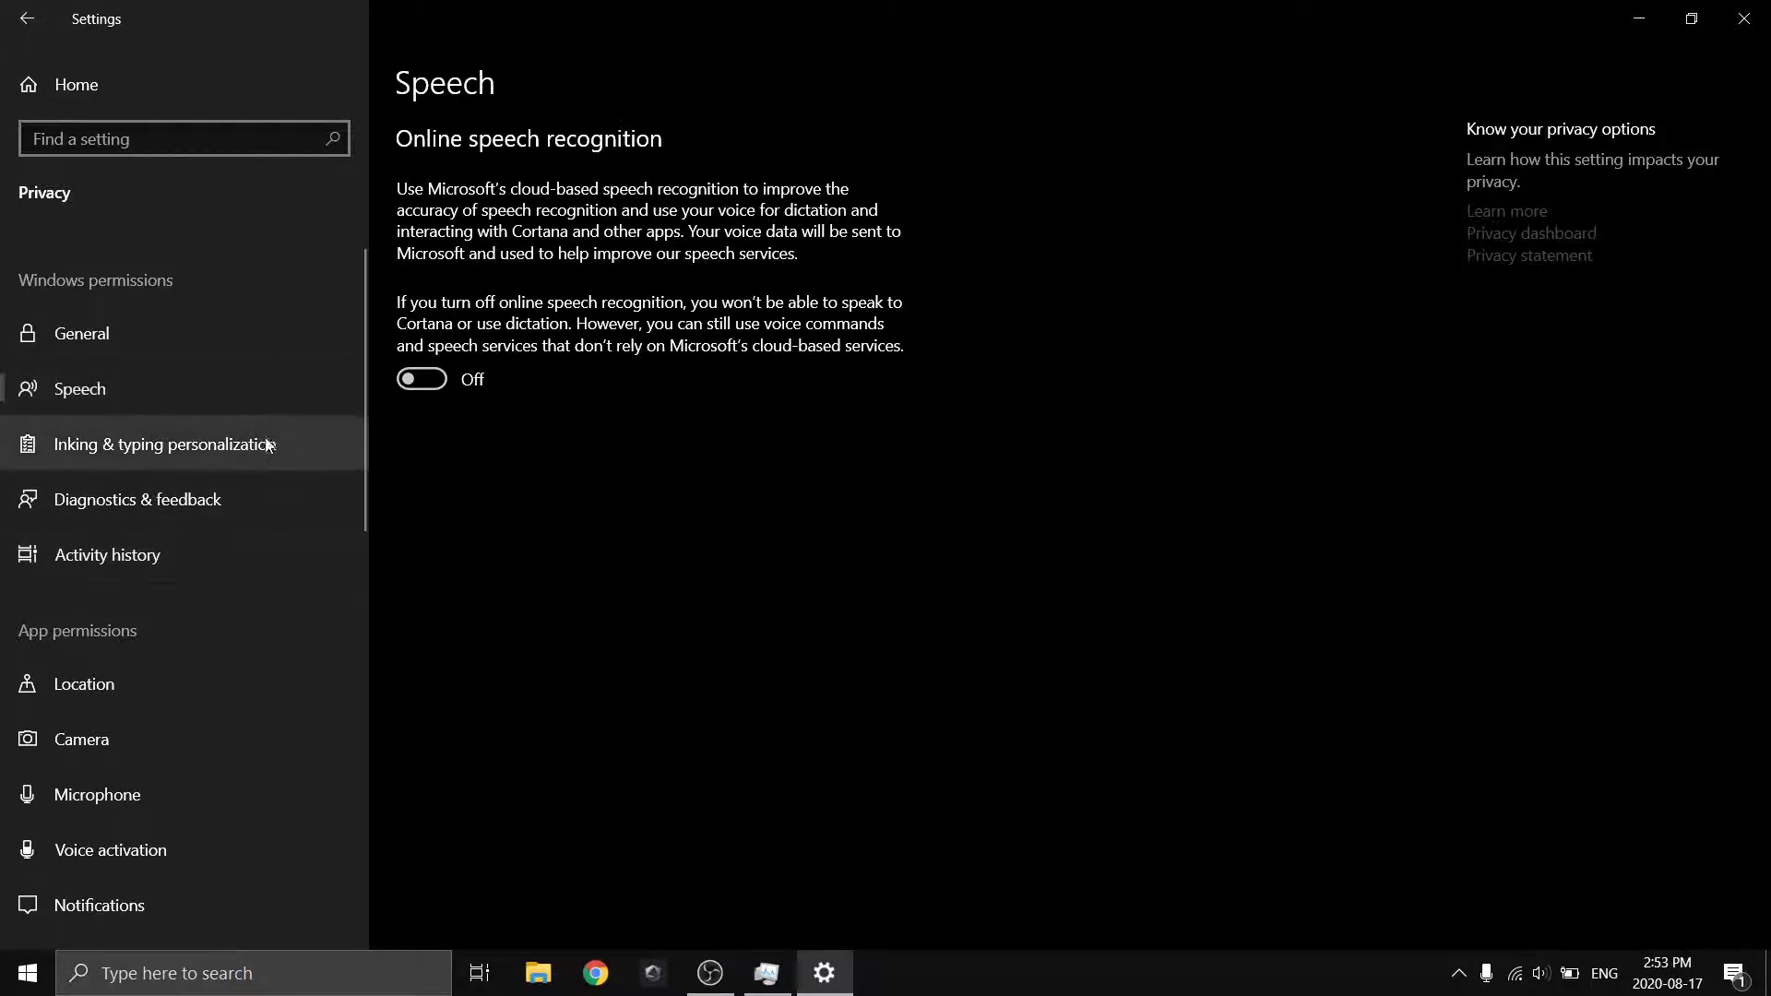
Step: Look through the Inking & typing personalization and Diagnostics & feedback privacy pages
left_click(143, 447)
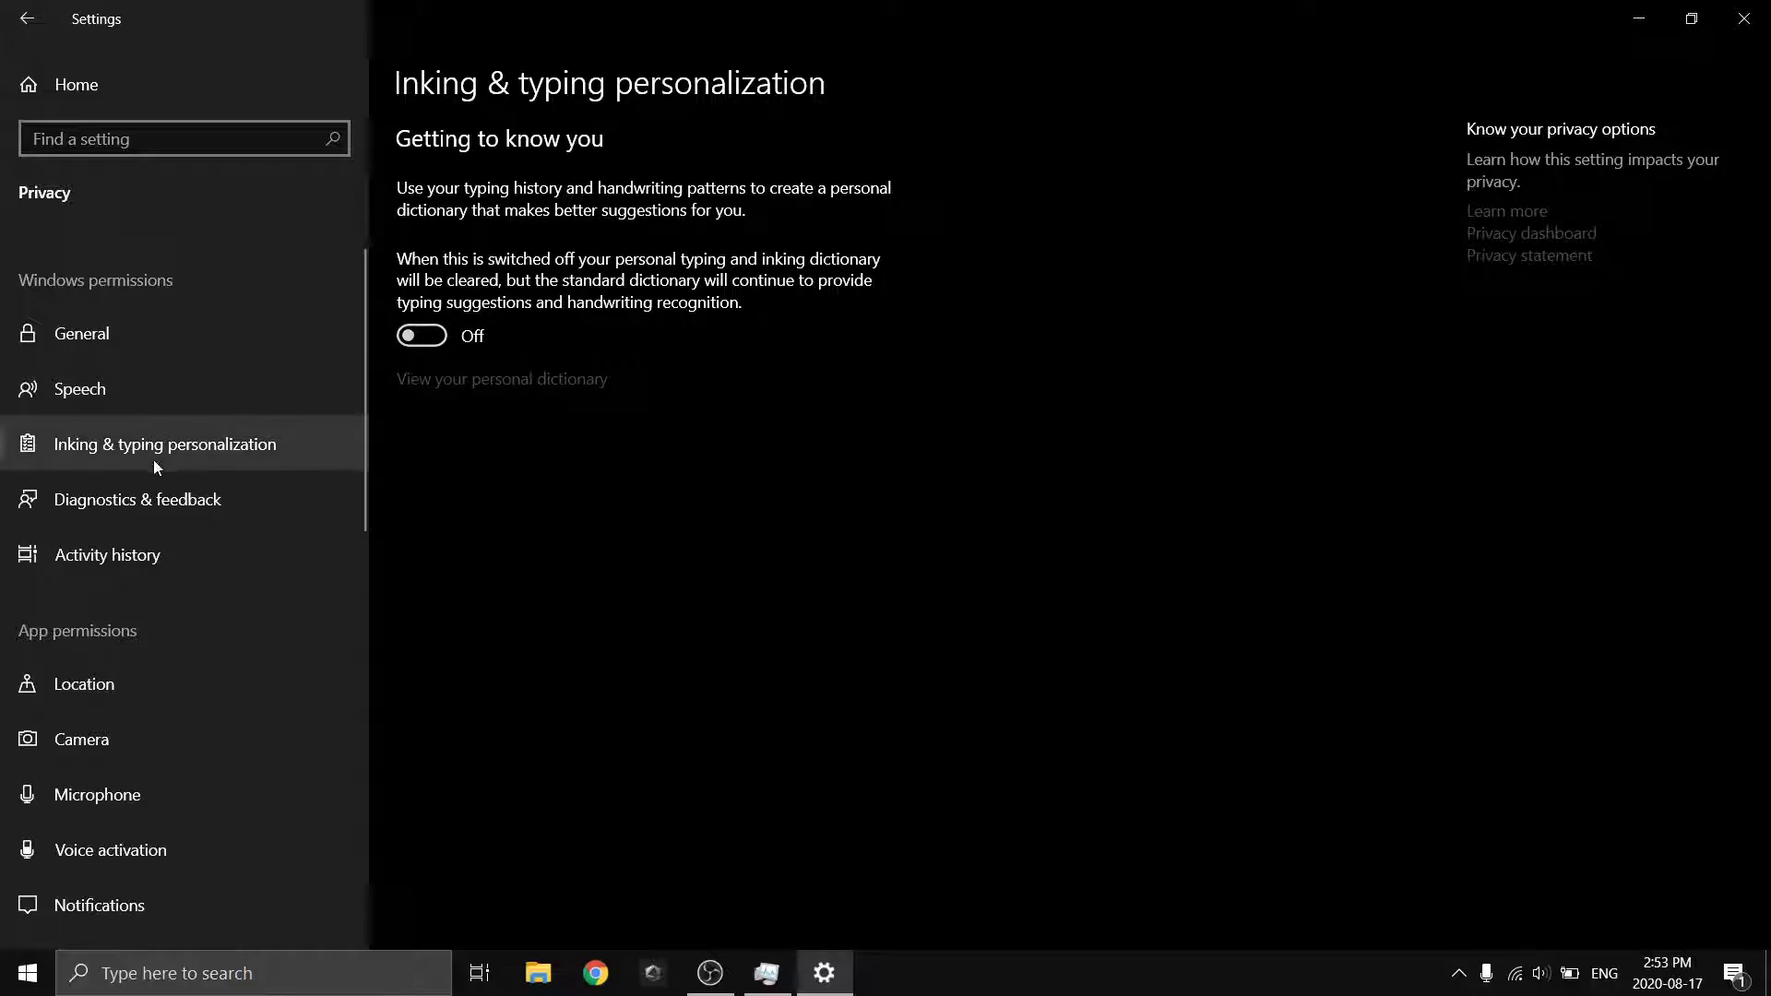
left_click(175, 497)
scroll(543, 452, "down", 10)
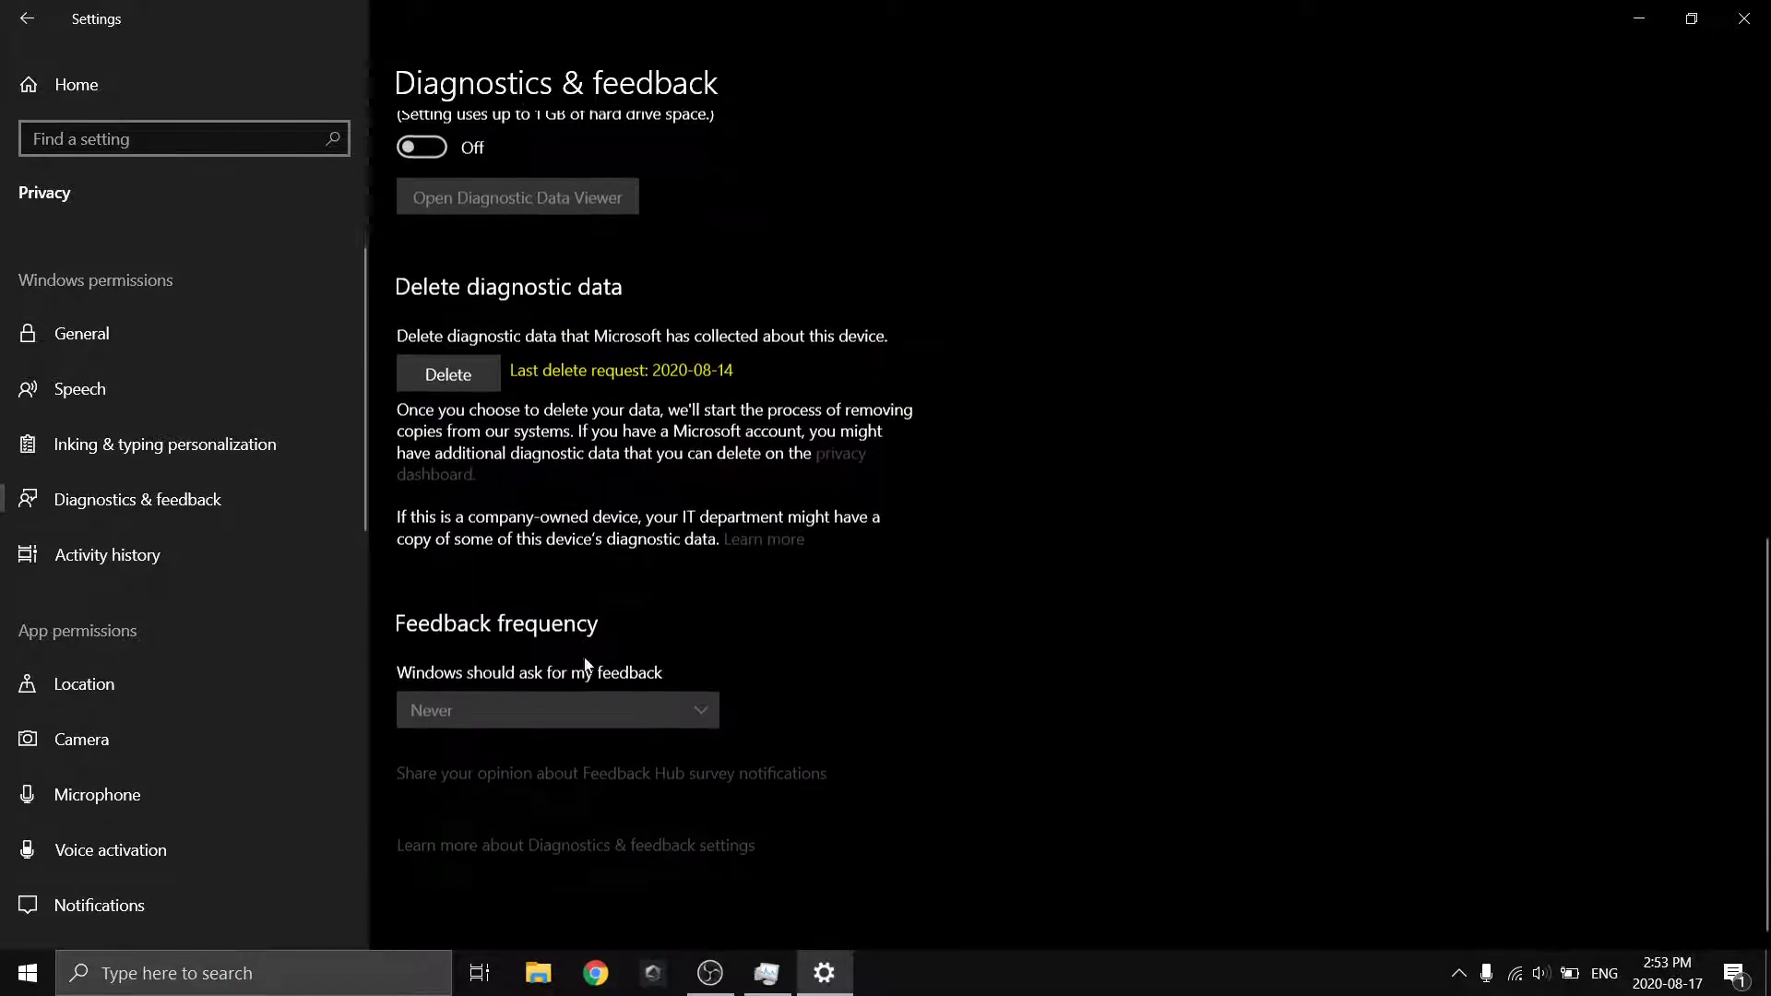
scroll(478, 640, "up", 10)
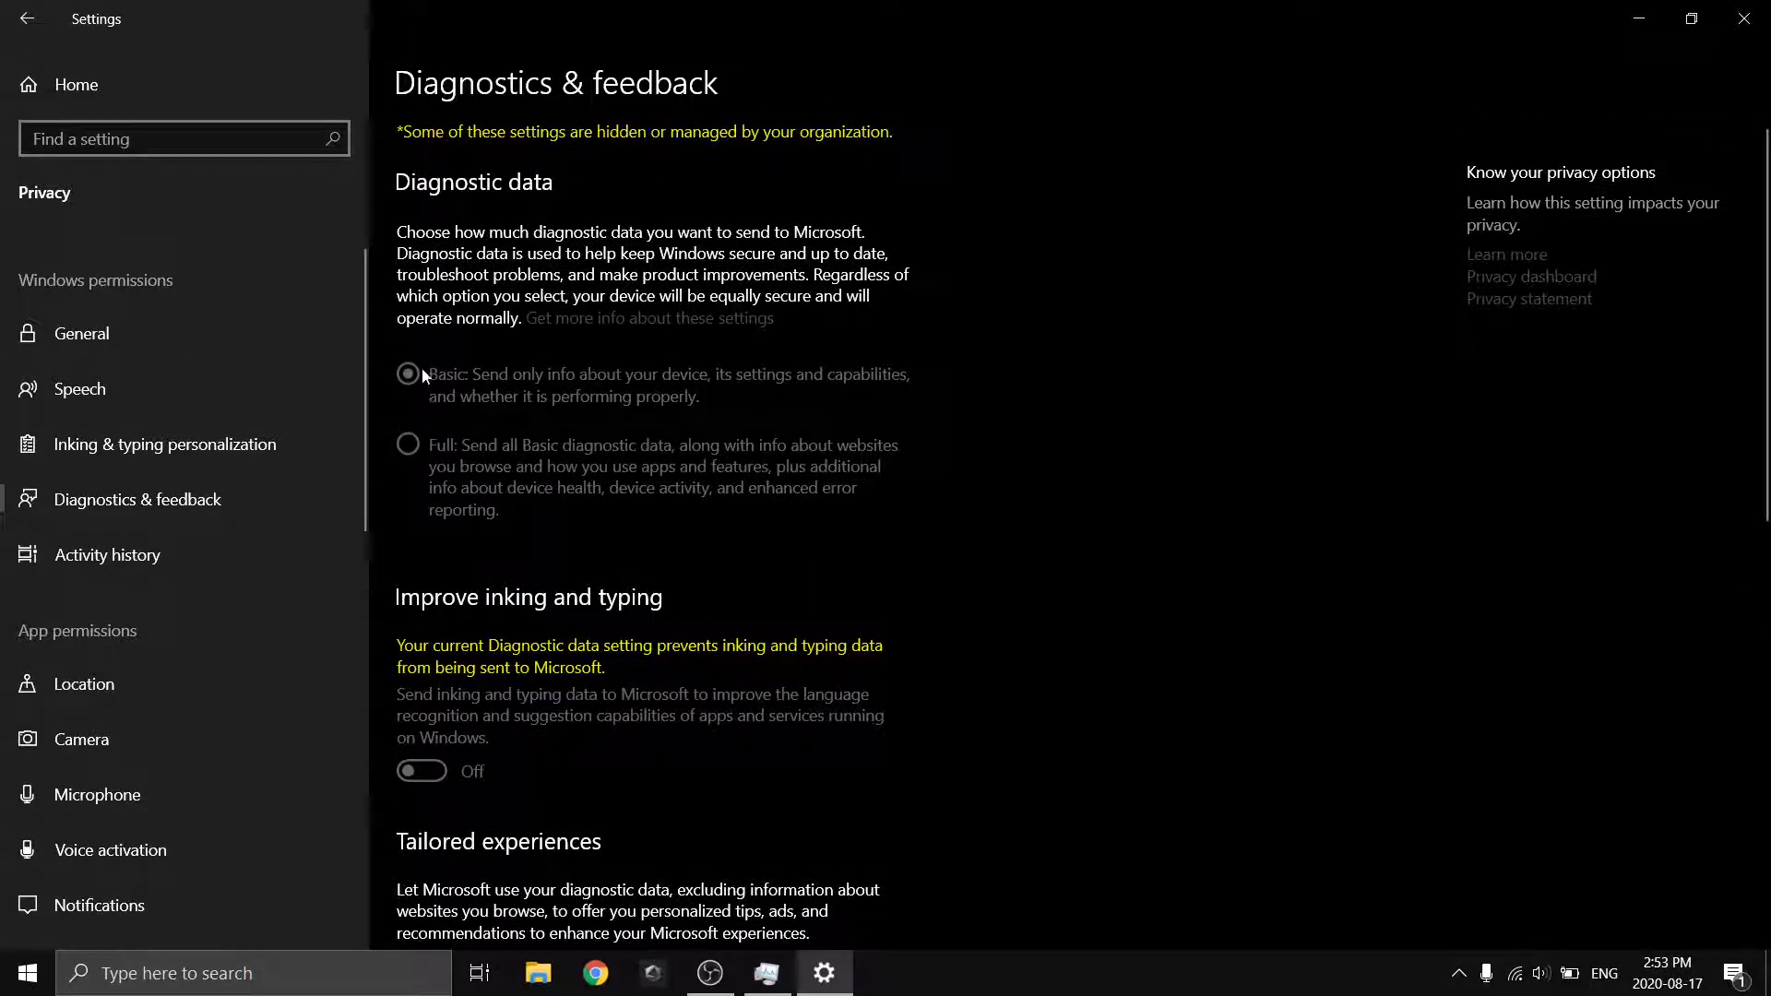
scroll(655, 576, "down", 3)
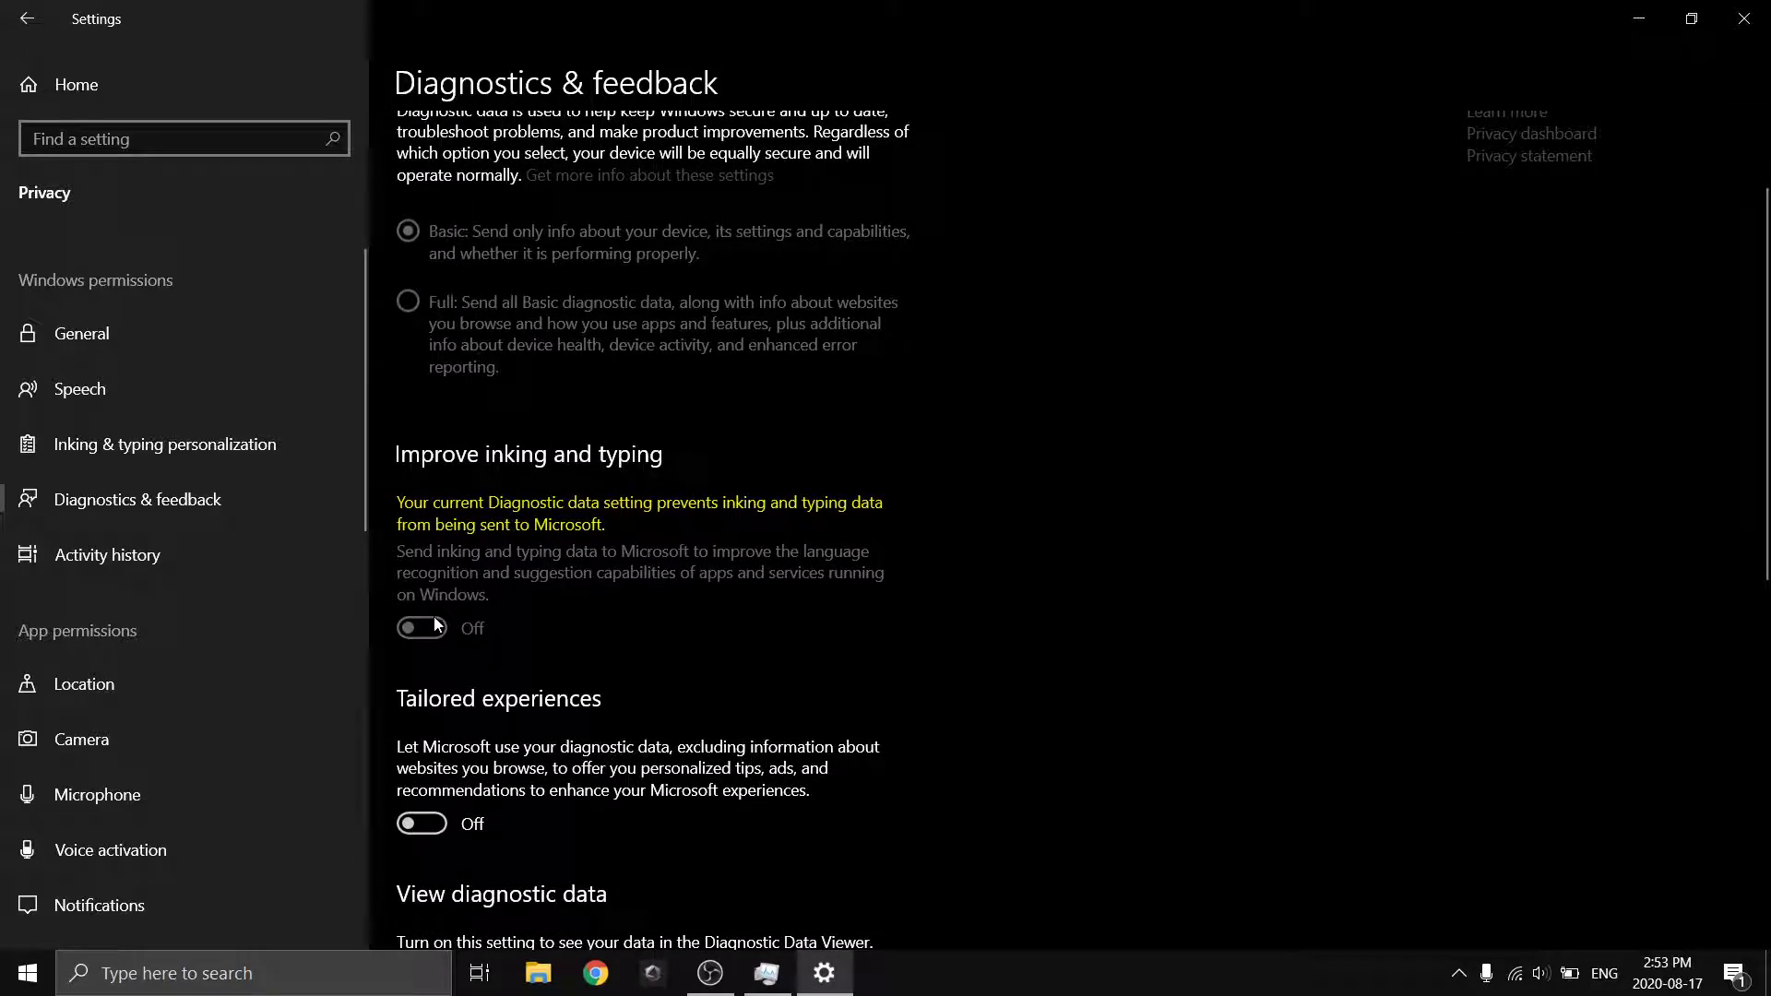
scroll(461, 613, "down", 6)
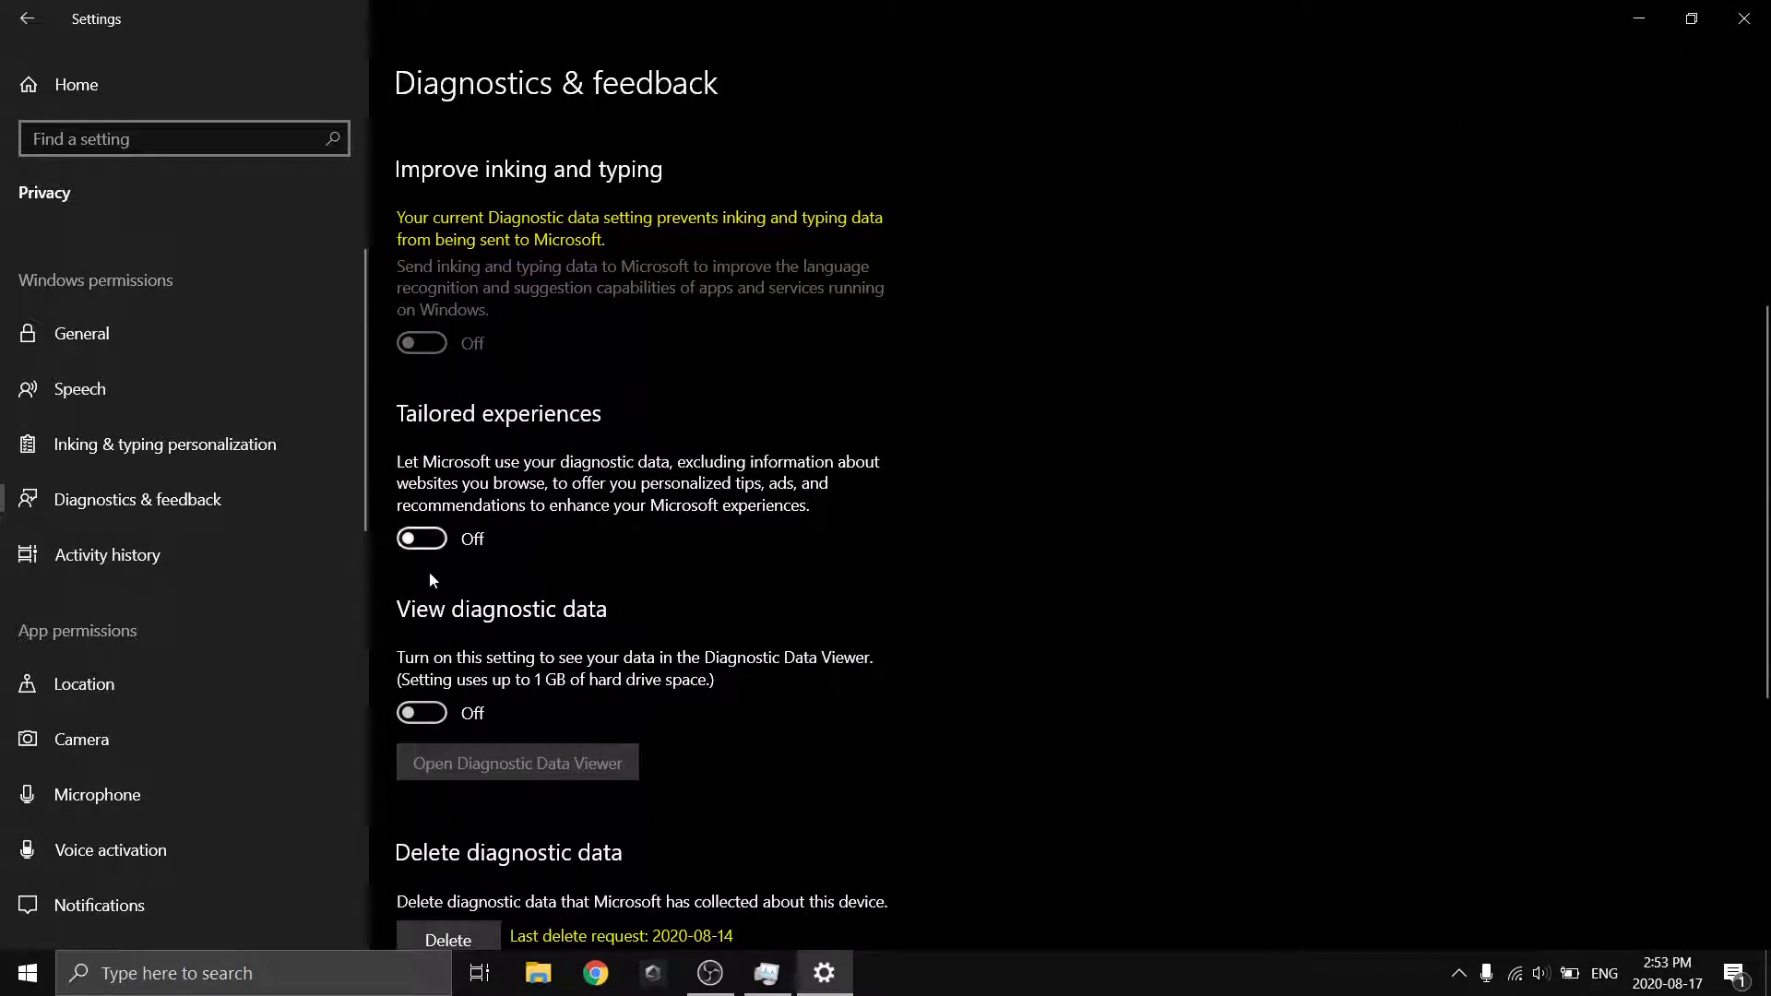
scroll(434, 560, "down", 3)
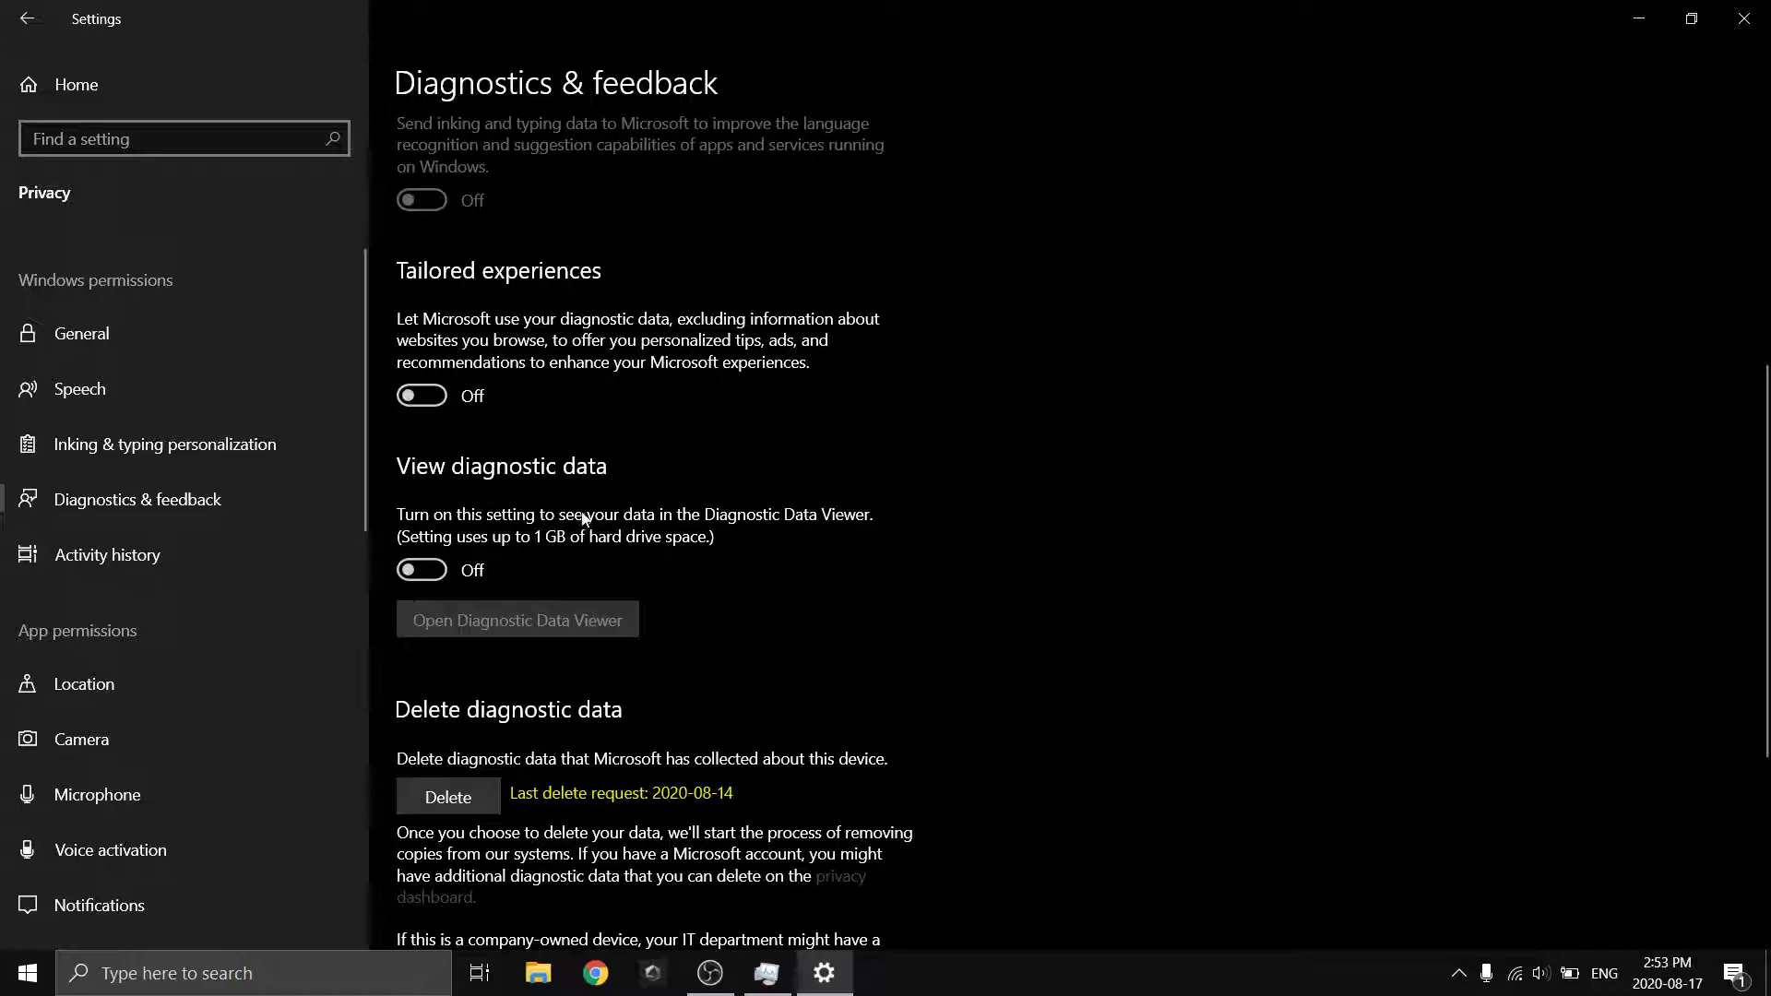
scroll(440, 544, "down", 8)
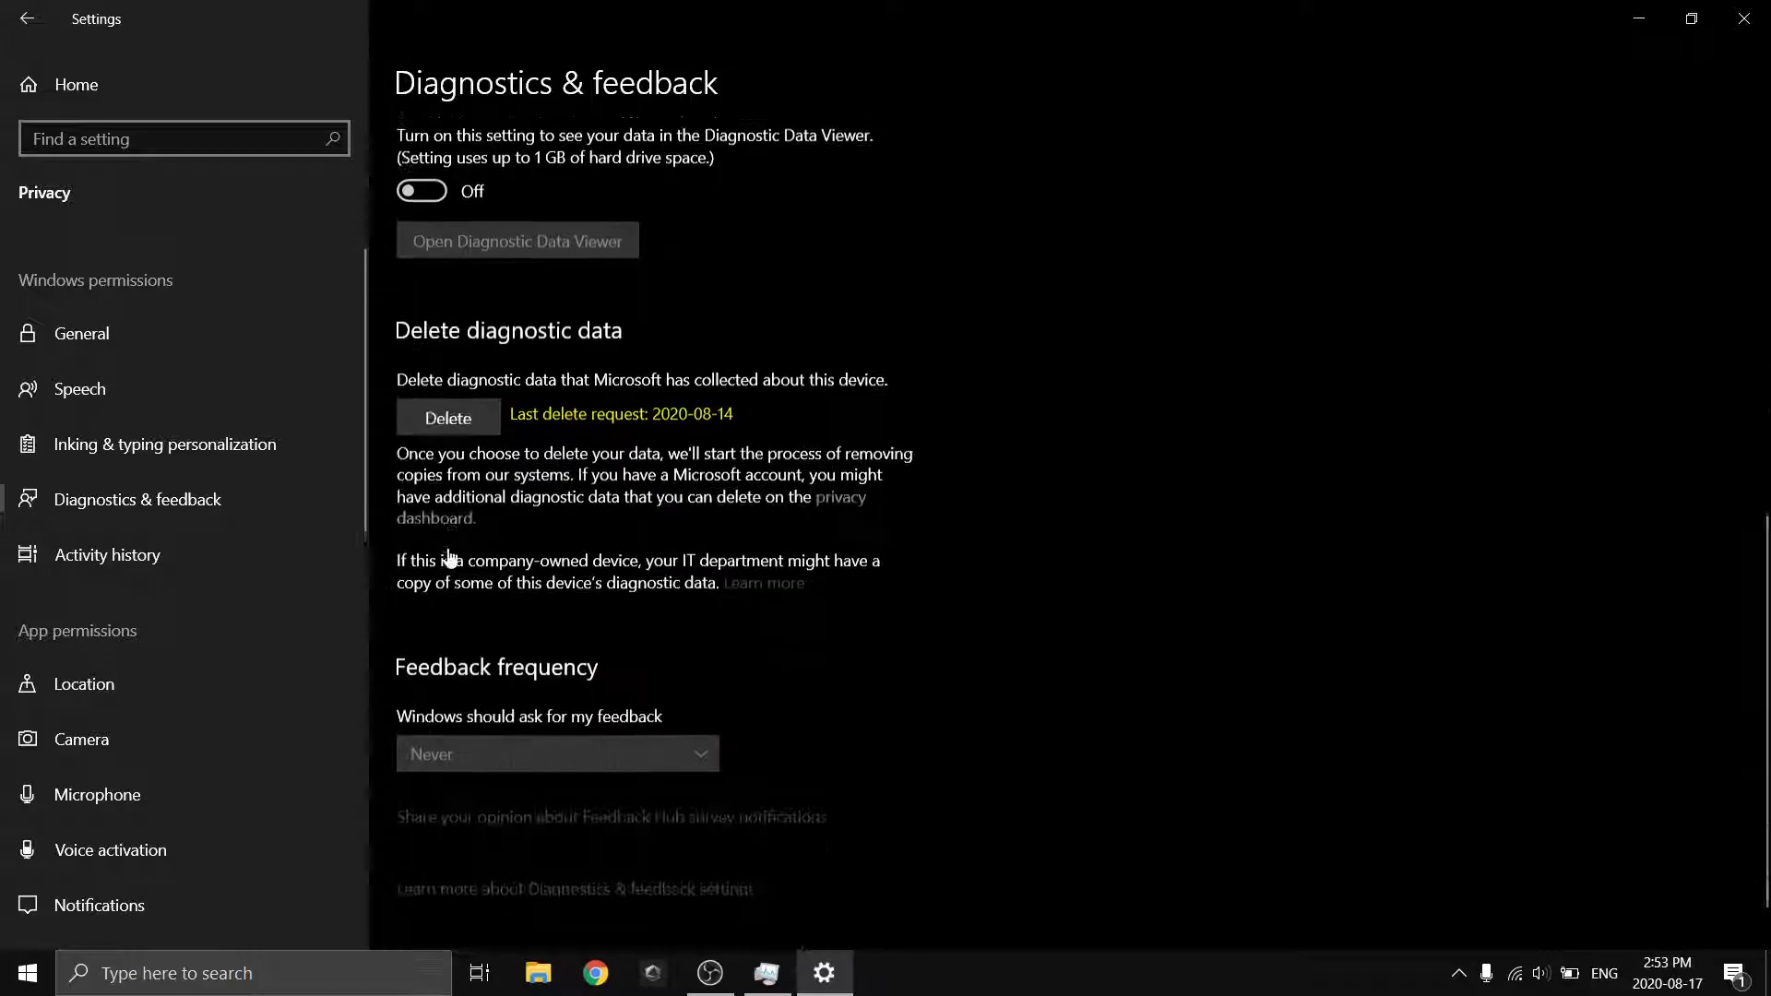
Step: Delete this device's diagnostic data and review the Activity history privacy page
left_click(451, 389)
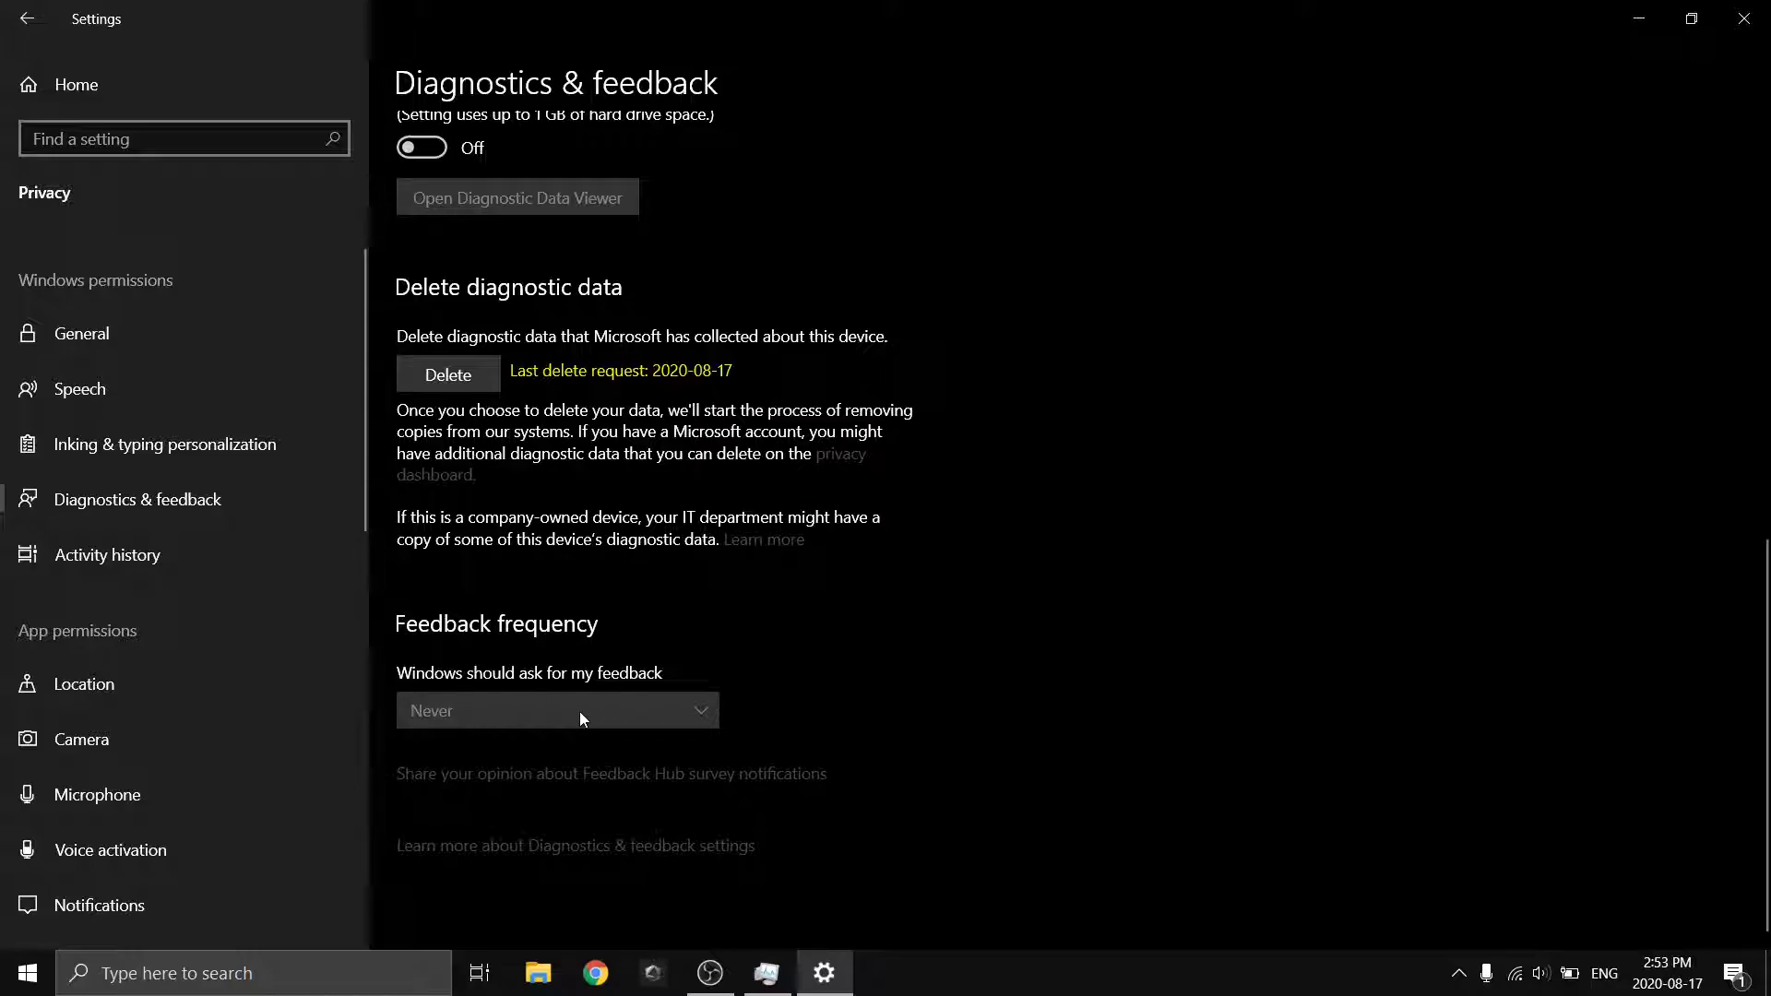
scroll(662, 707, "up", 10)
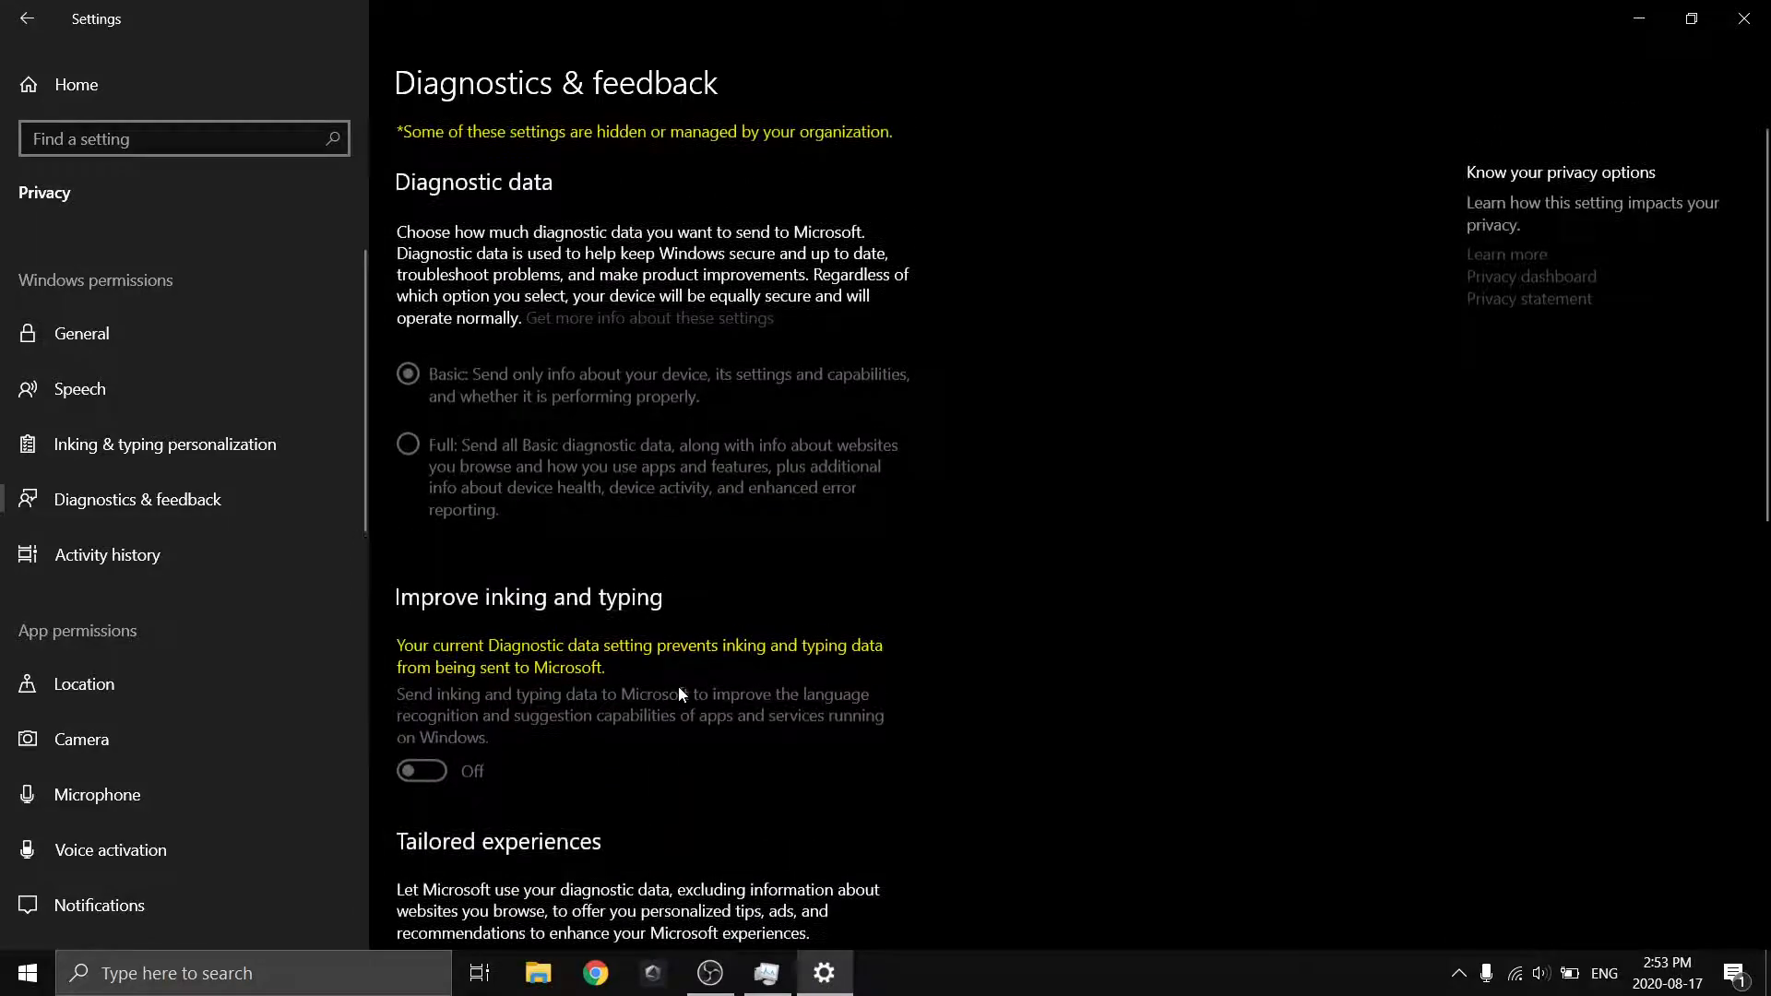
scroll(688, 673, "down", 5)
scroll(775, 516, "up", 5)
scroll(395, 342, "down", 5)
scroll(414, 694, "up", 5)
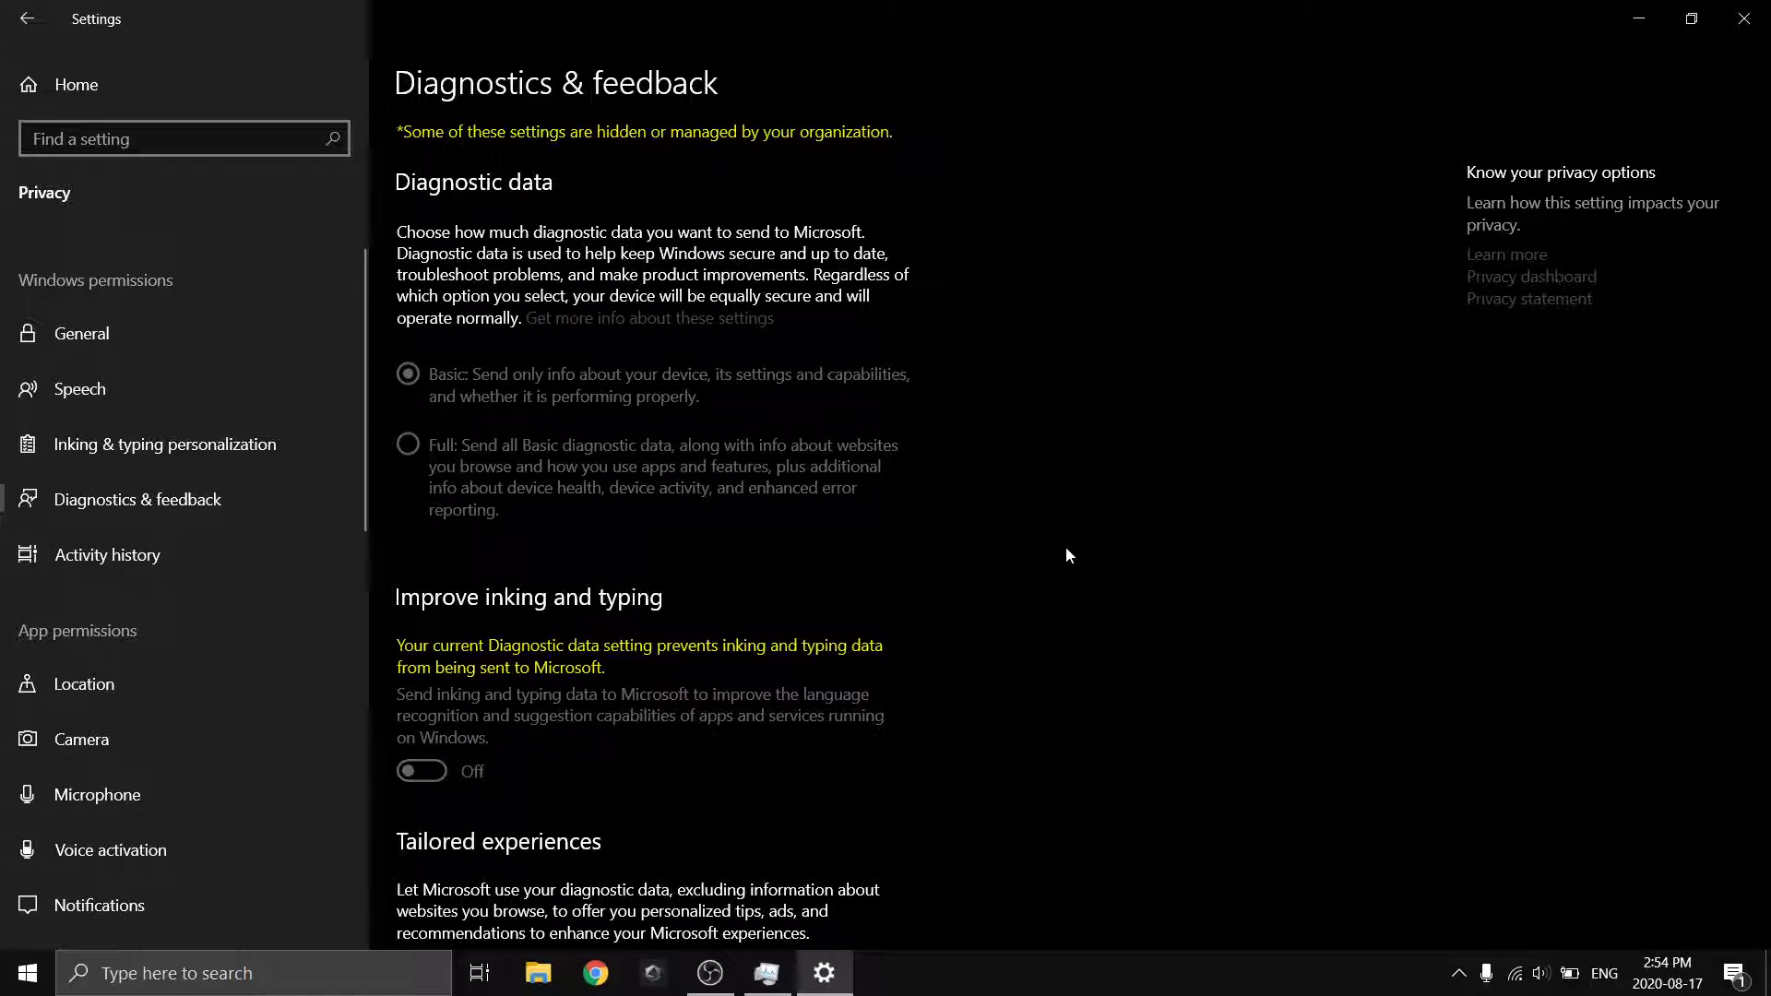
left_click(244, 551)
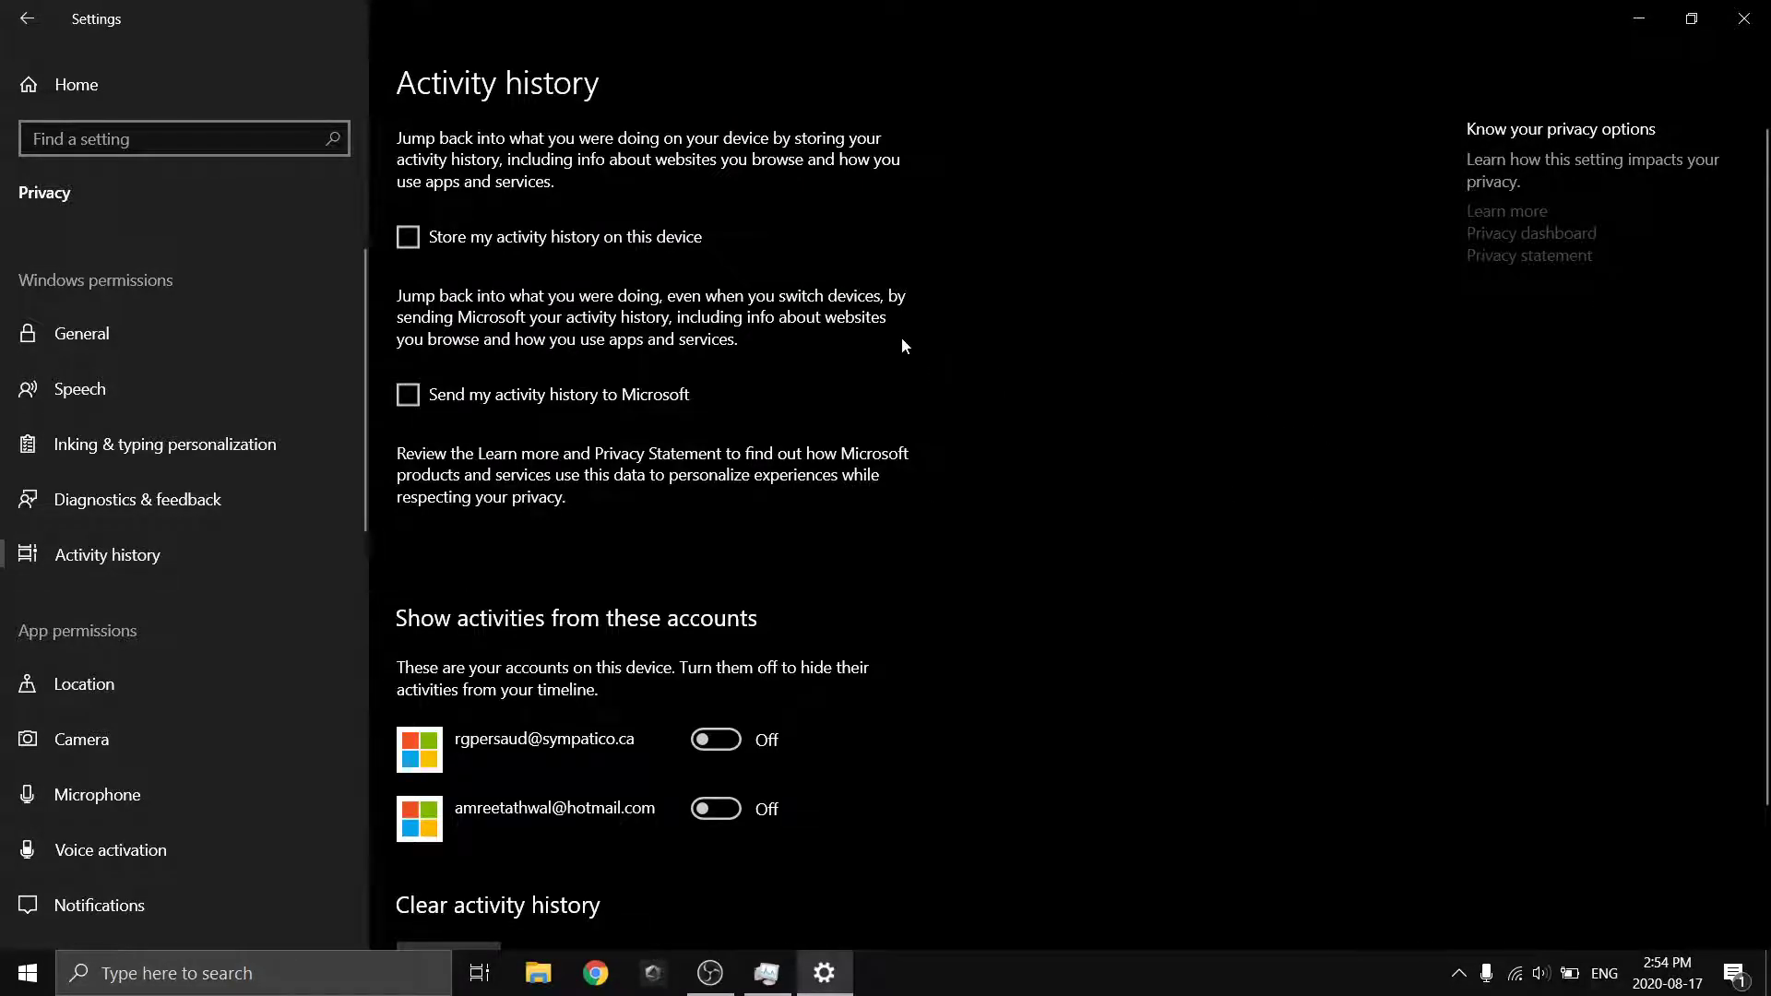
Step: Leave activity history and look through the Location privacy permissions
scroll(900, 338, "down", 2)
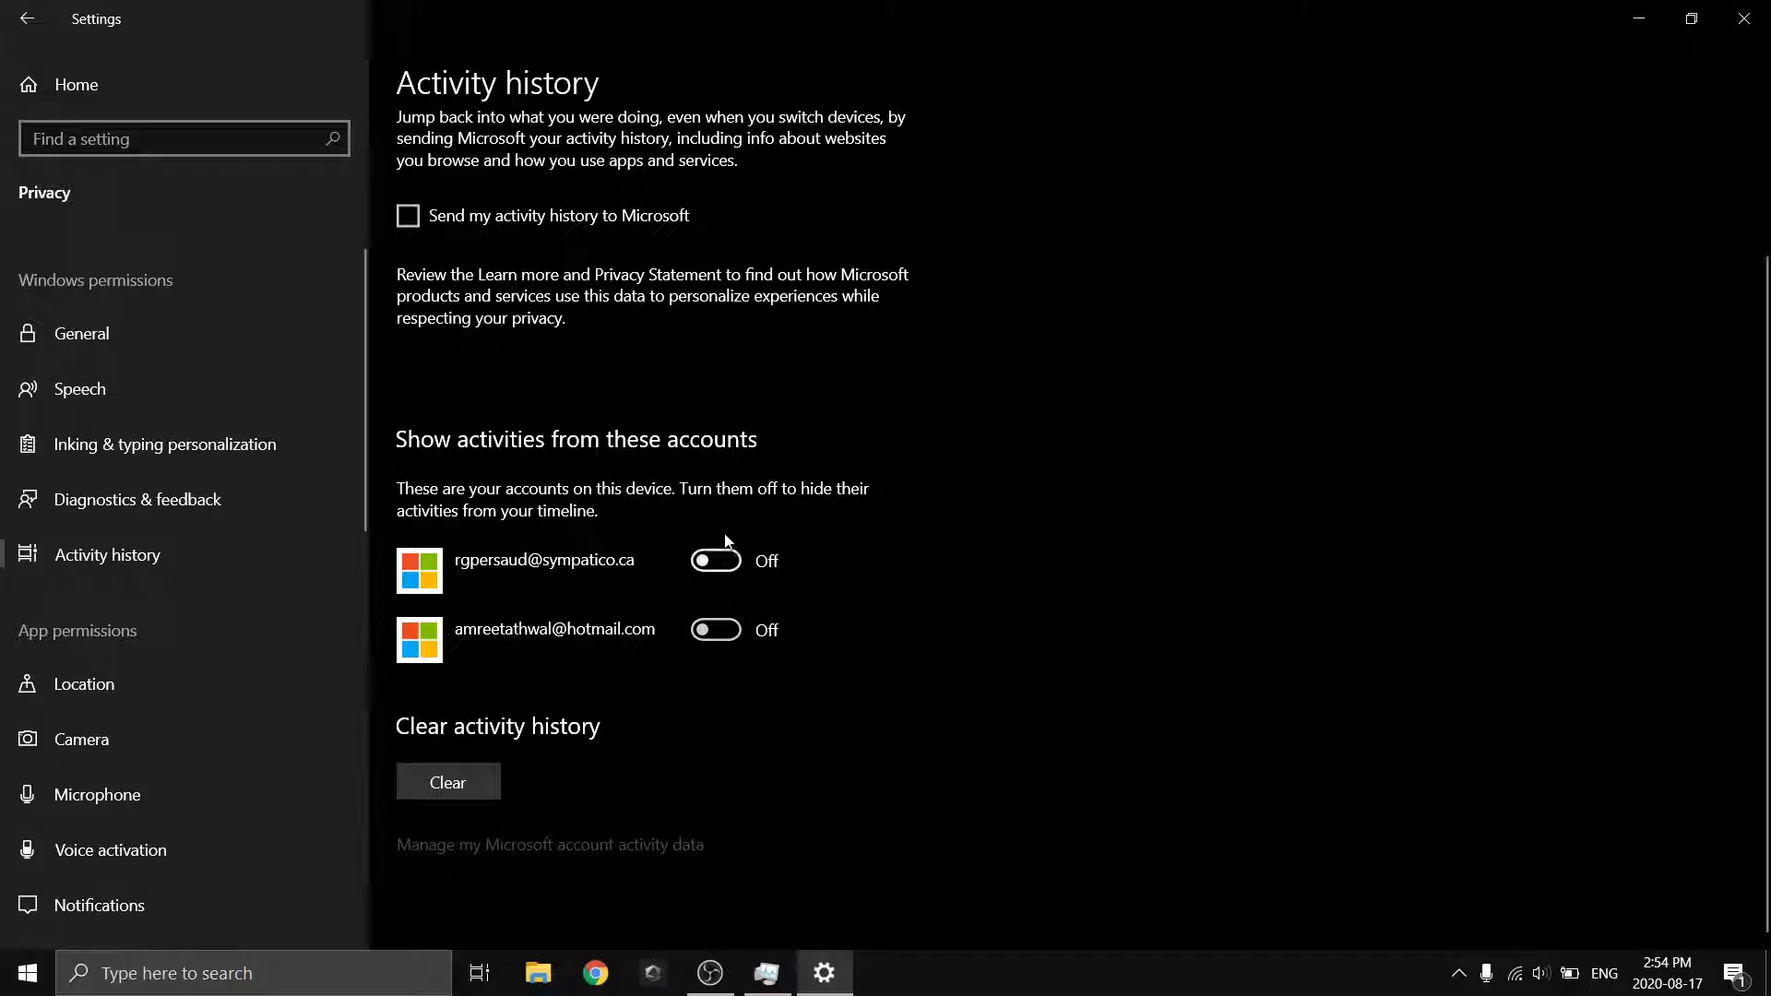
scroll(694, 518, "up", 2)
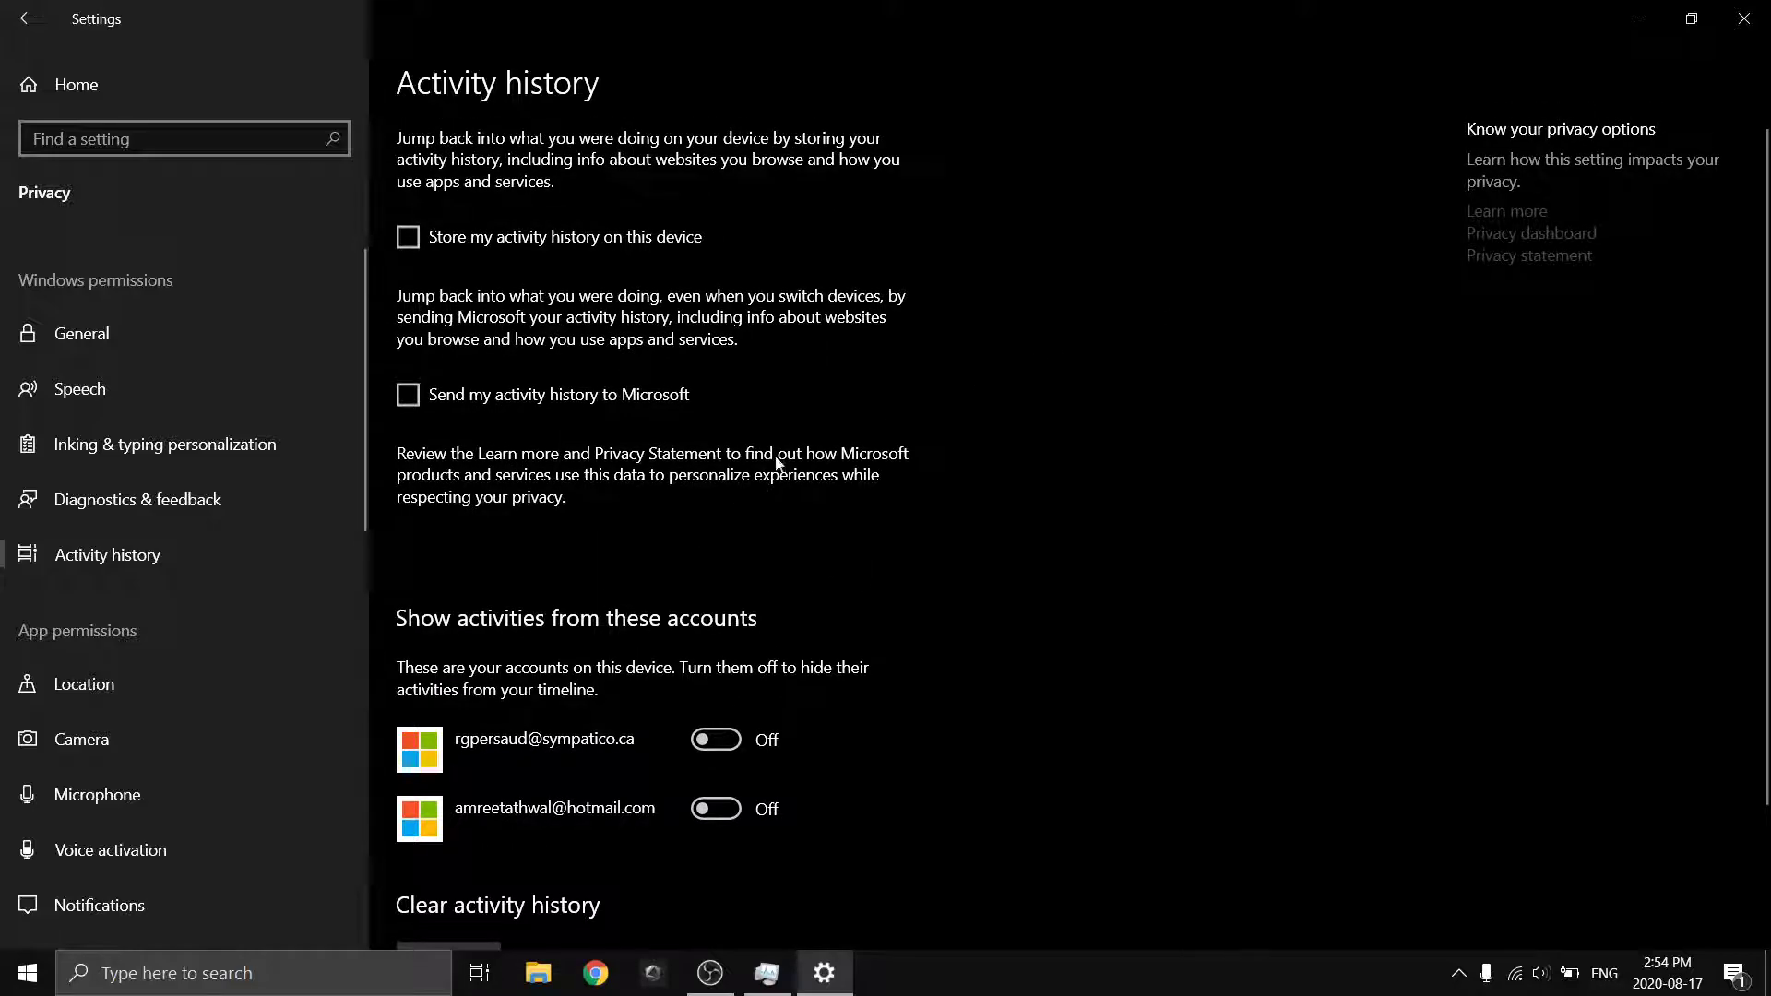
left_click(164, 705)
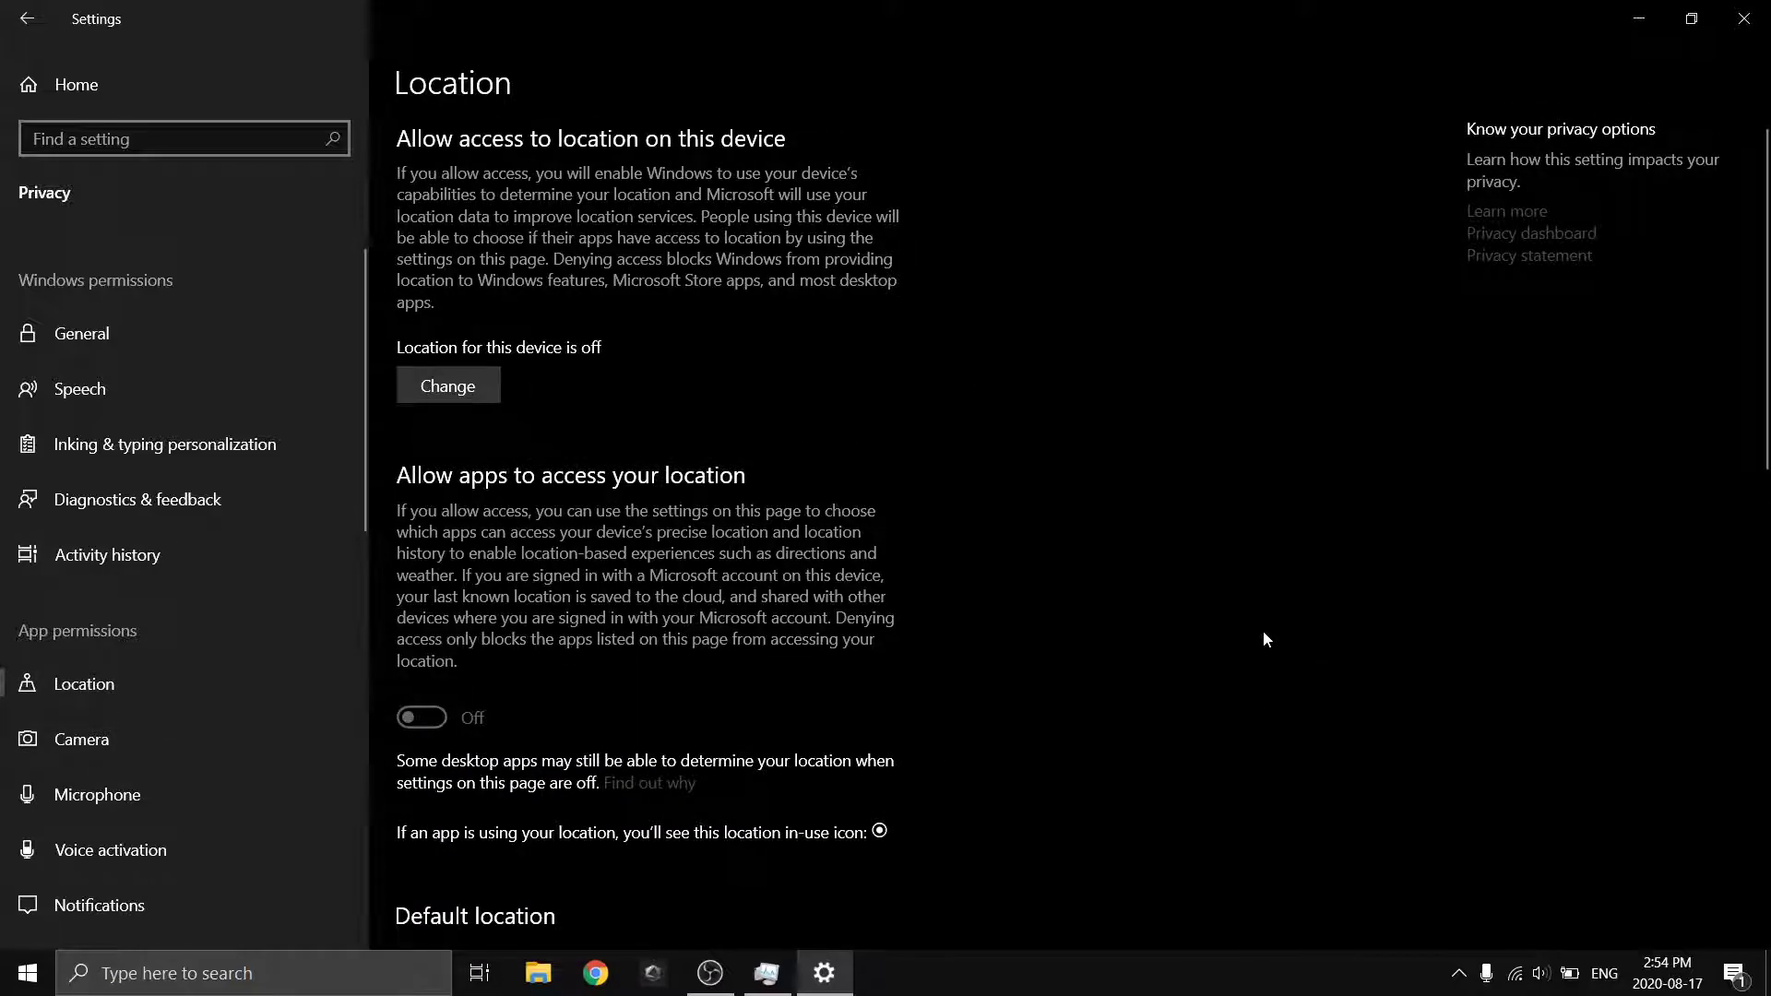
scroll(596, 530, "down", 7)
scroll(605, 522, "up", 3)
scroll(605, 520, "up", 4)
scroll(606, 522, "down", 5)
Step: Review Camera access, where only the Camera app is allowed among Store apps
left_click(85, 734)
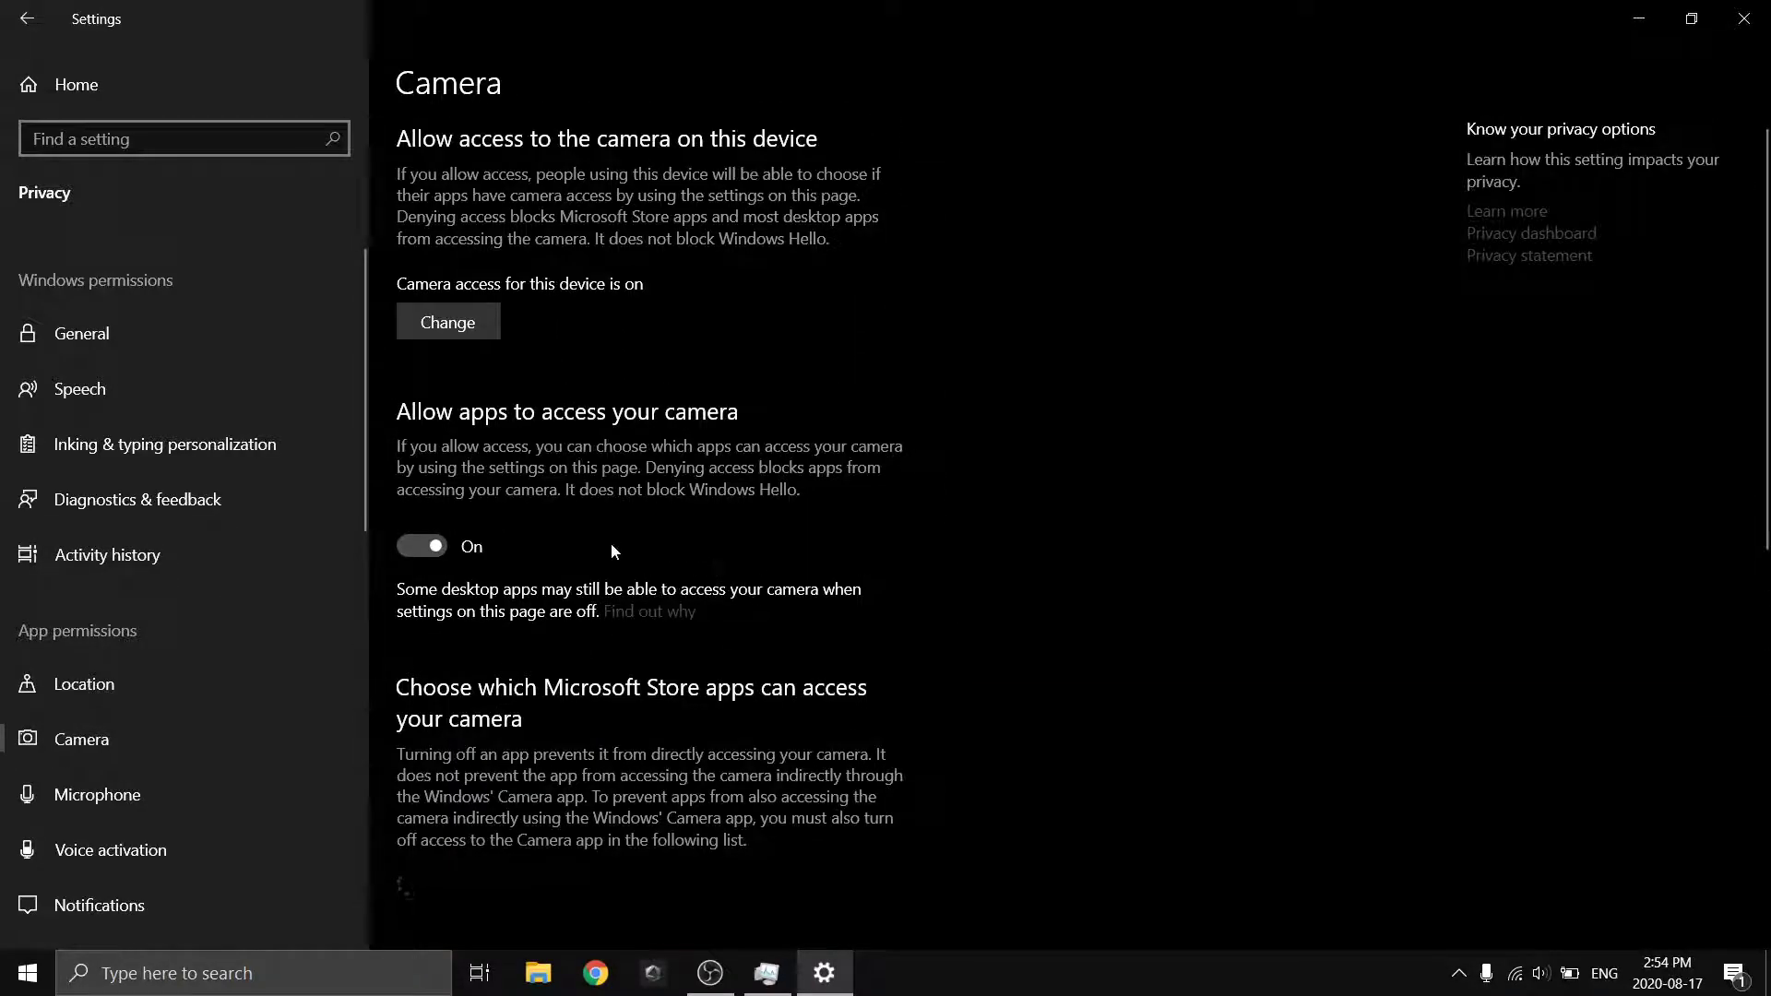
scroll(617, 550, "down", 3)
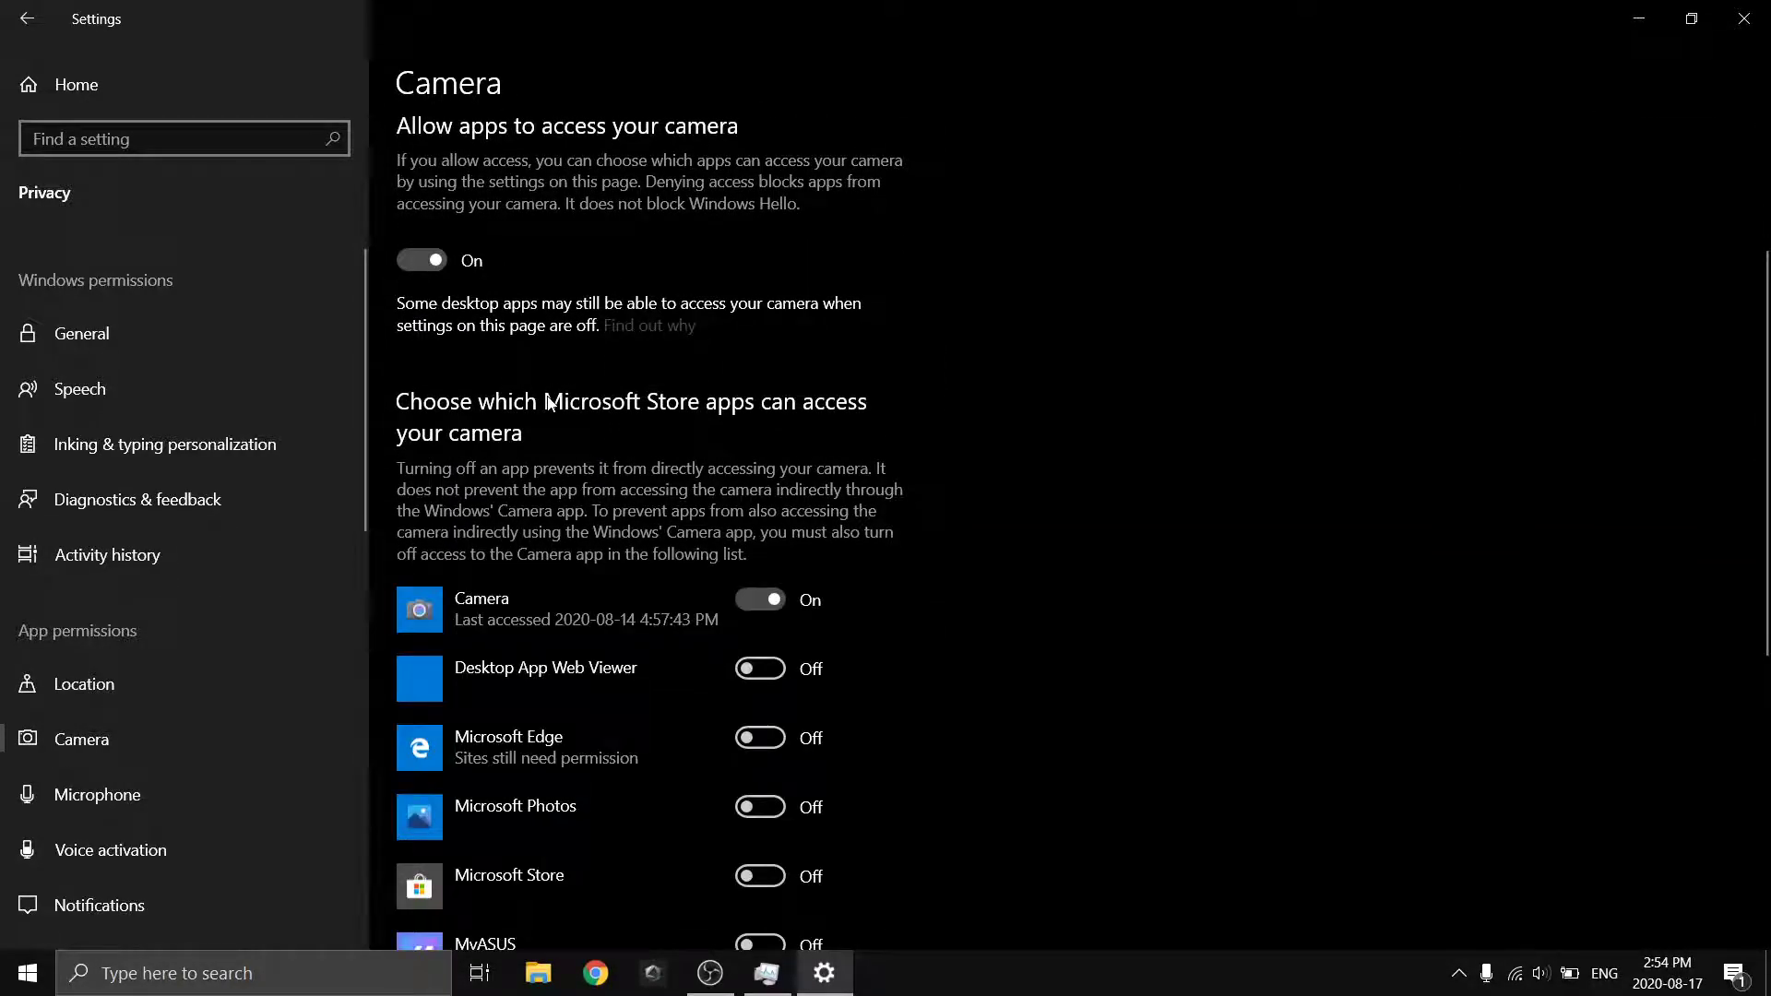
scroll(646, 471, "down", 5)
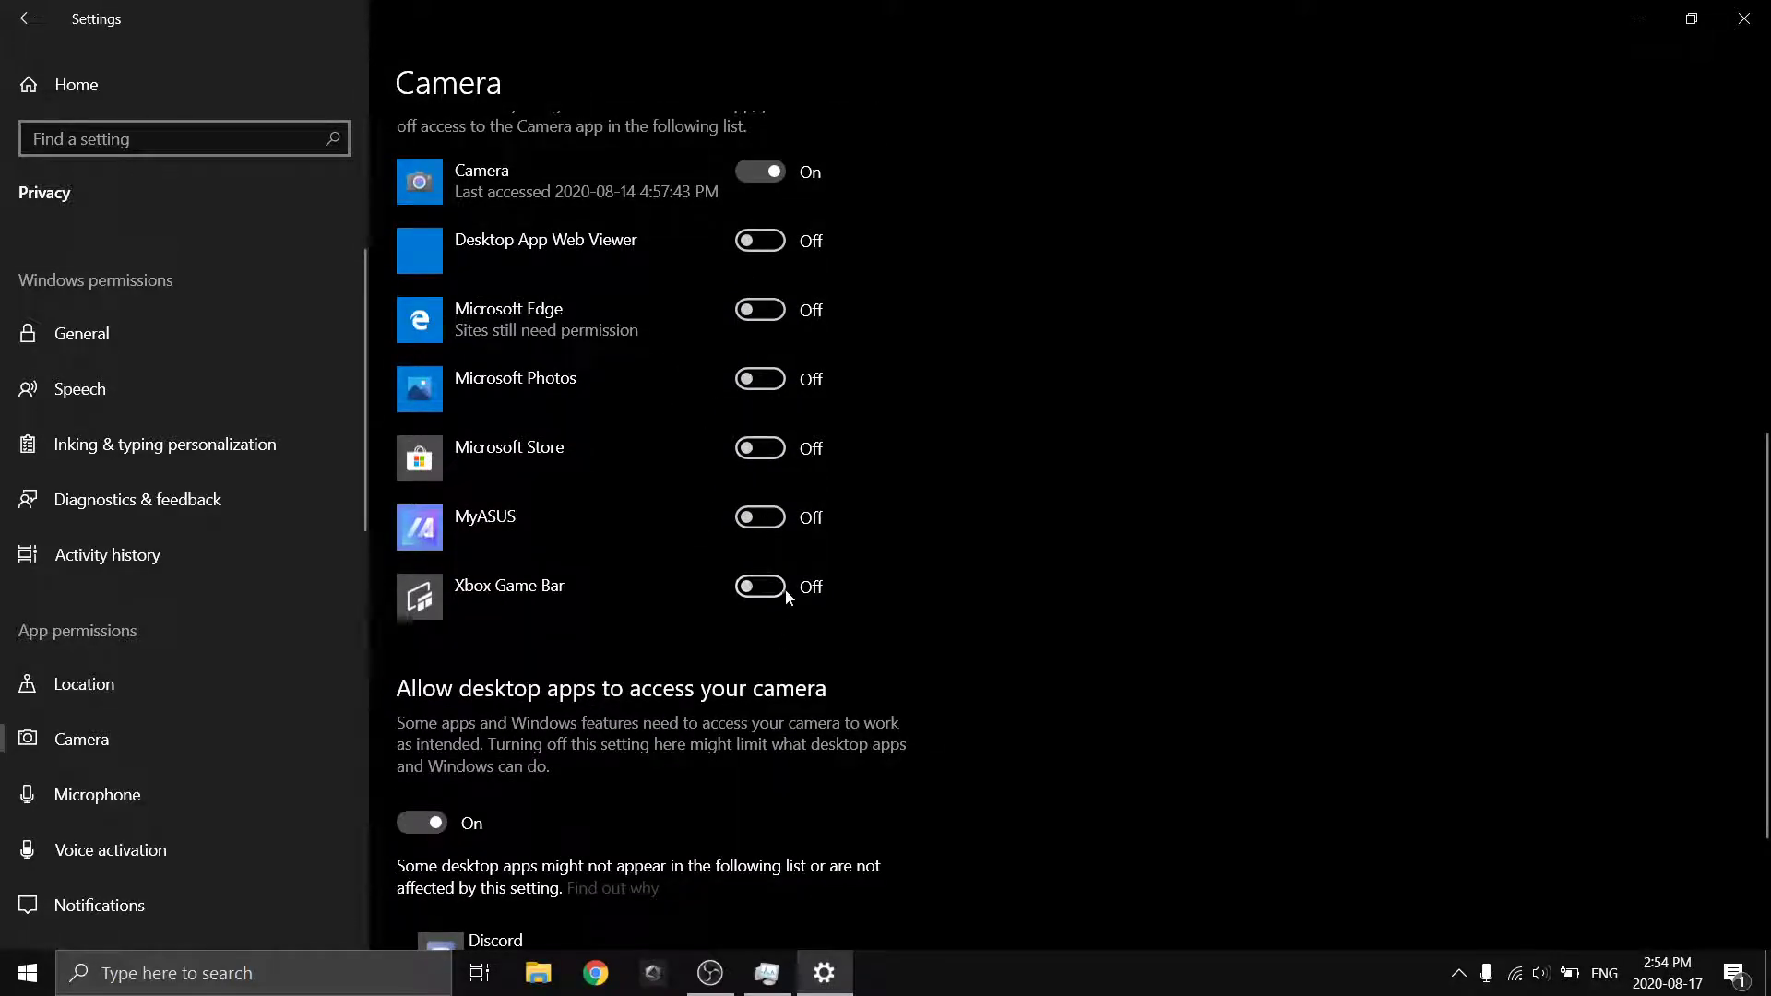
scroll(687, 406, "down", 2)
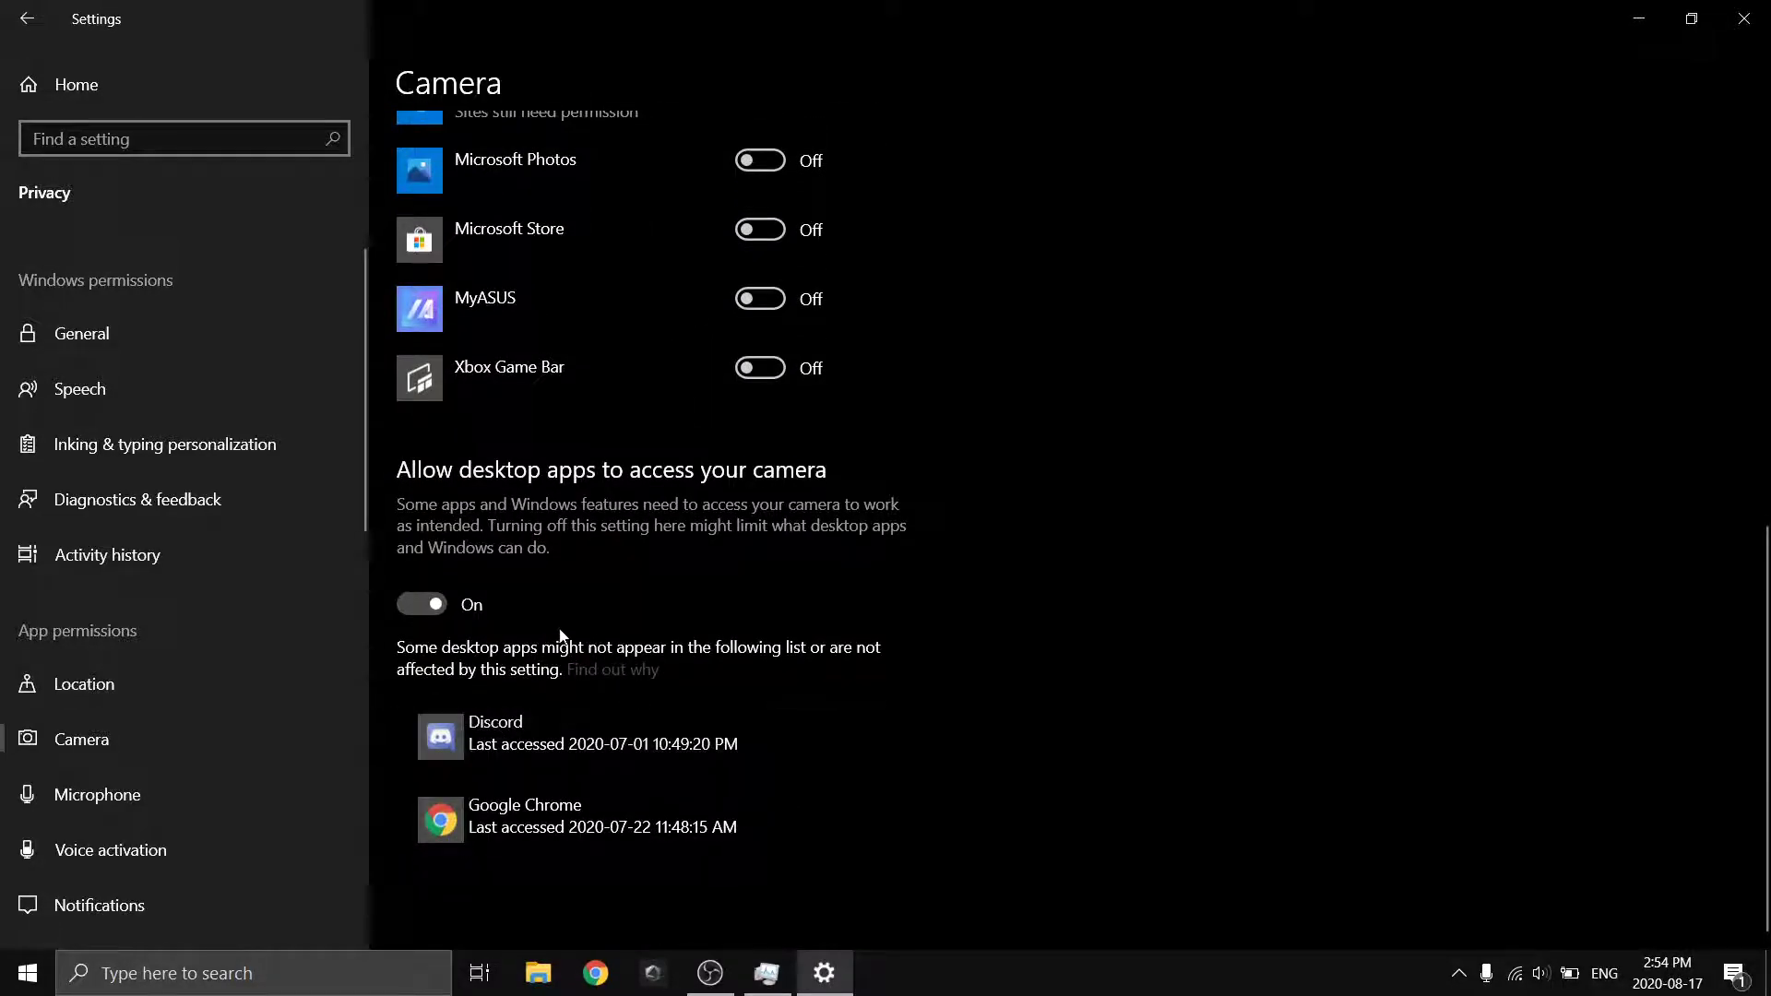
scroll(553, 637, "up", 9)
scroll(81, 738, "down", 1)
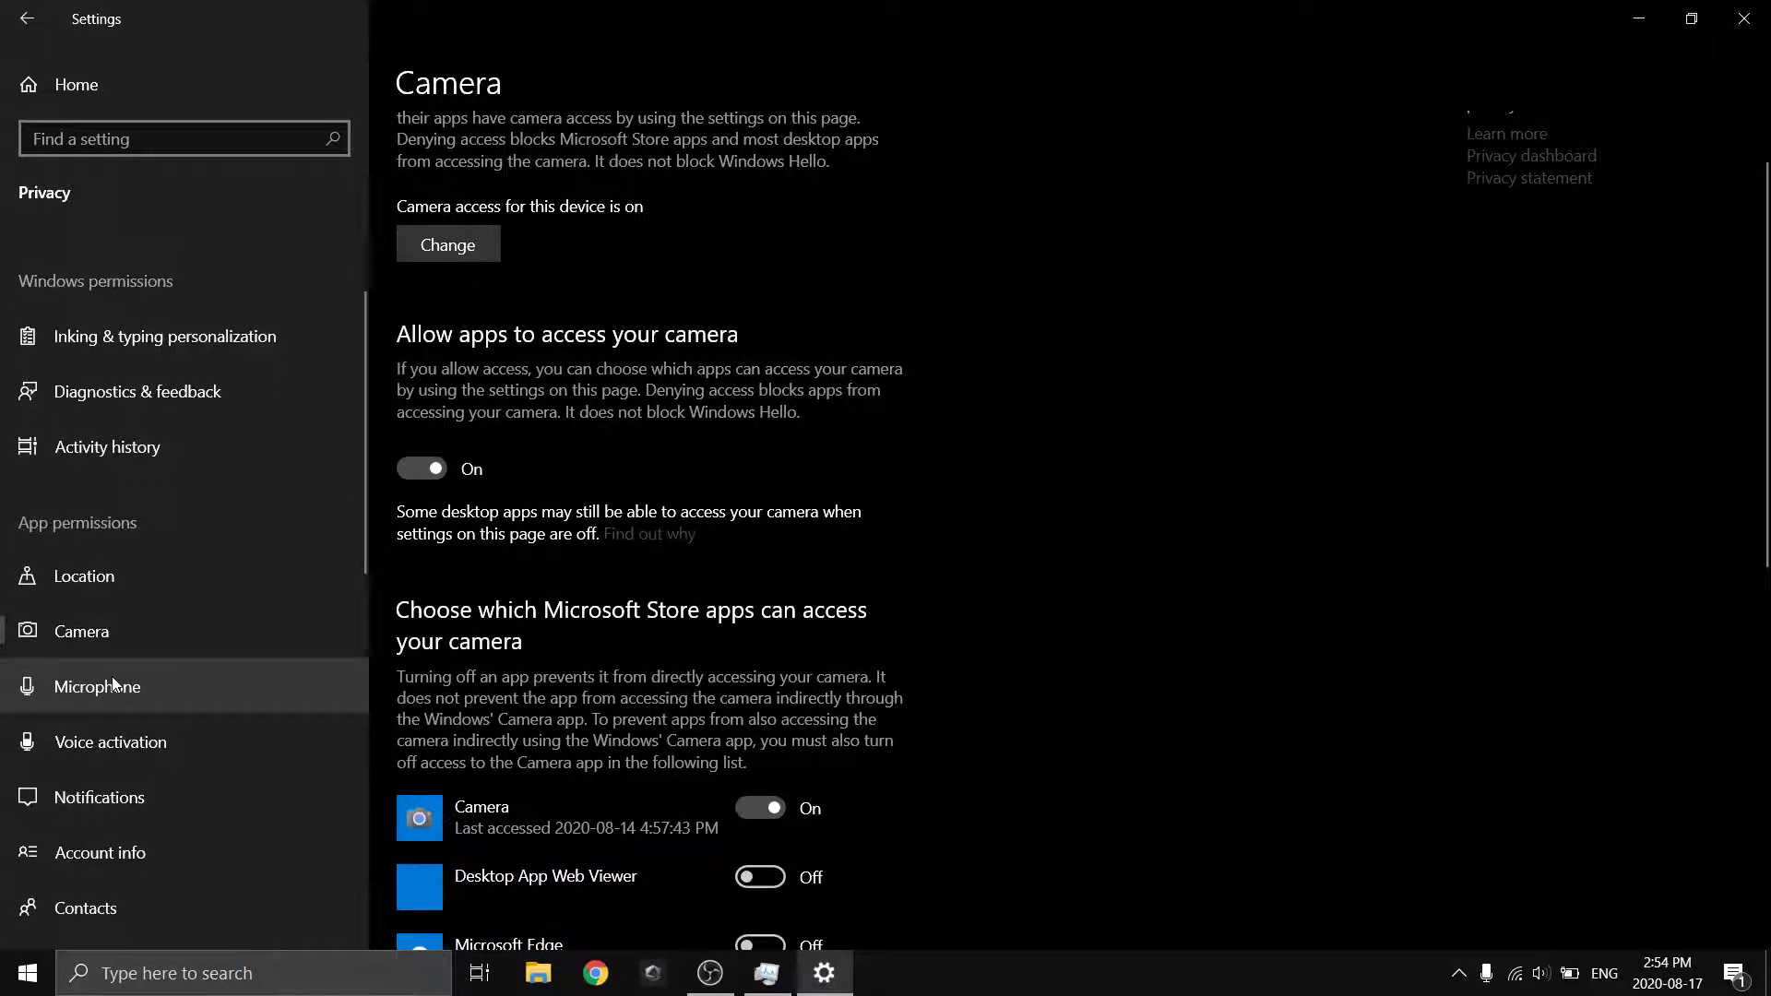
Step: Check Microphone permissions, then show Background apps, where only DTS Headphone:X v1 is allowed
left_click(74, 689)
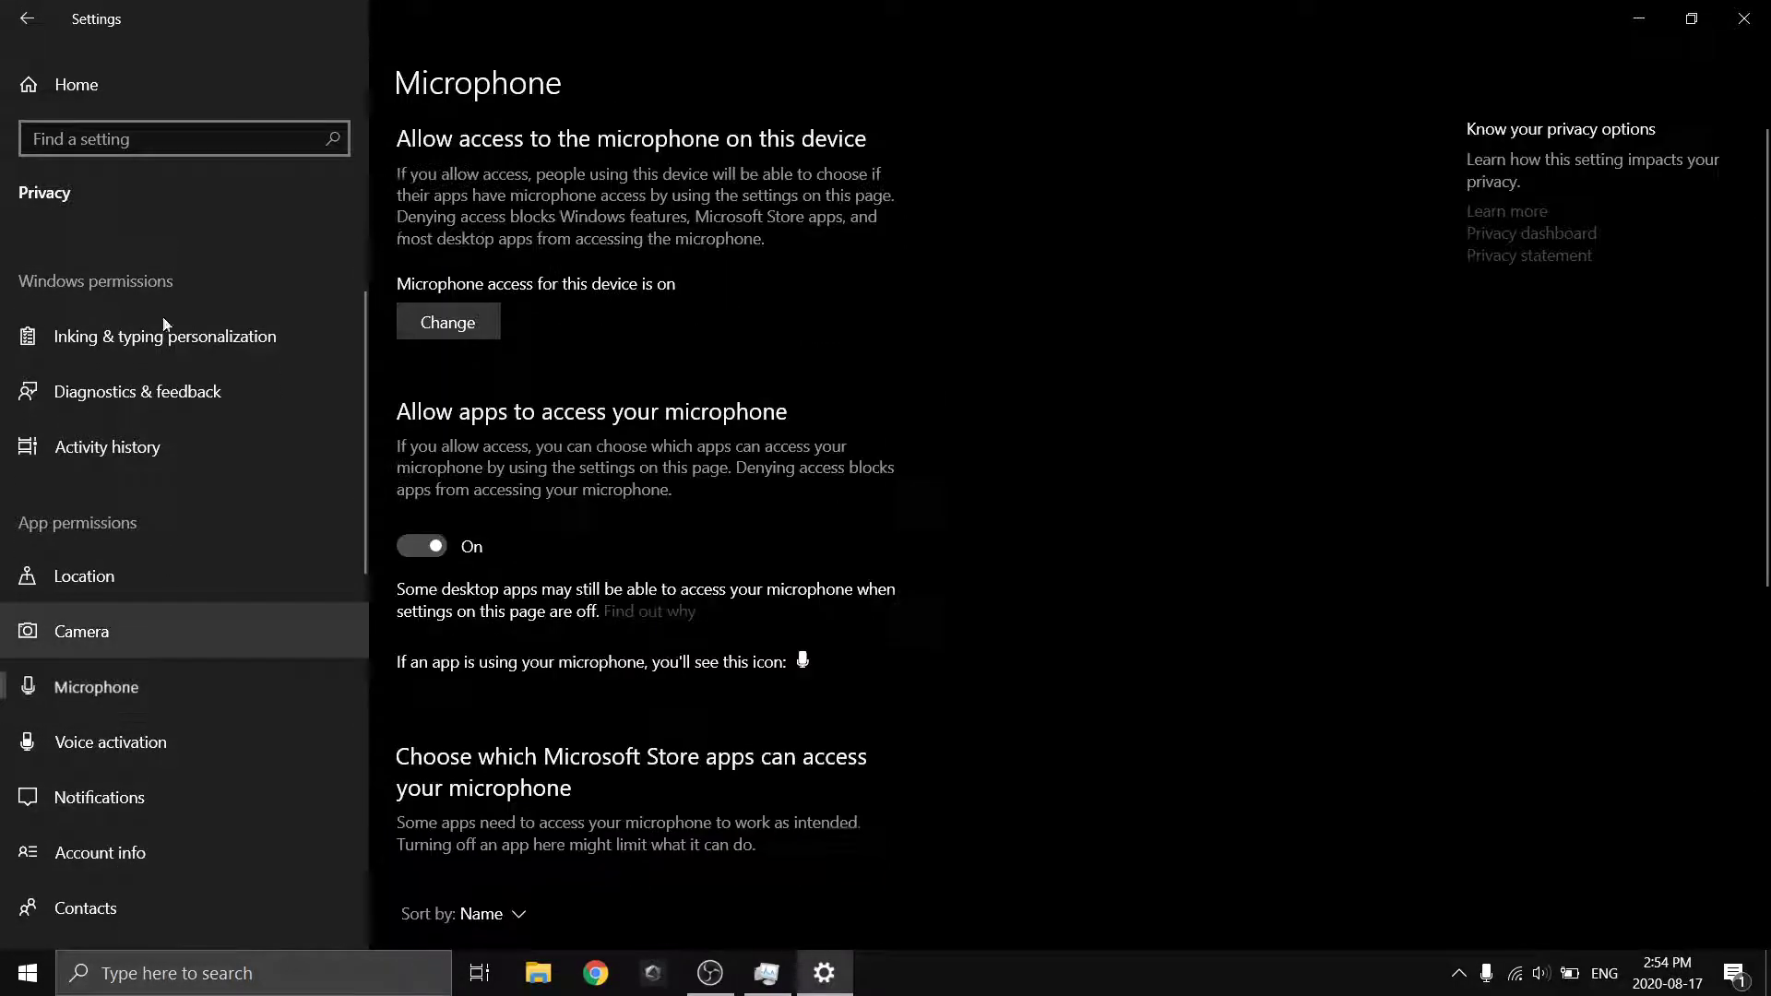
scroll(435, 414, "down", 2)
scroll(136, 708, "down", 2)
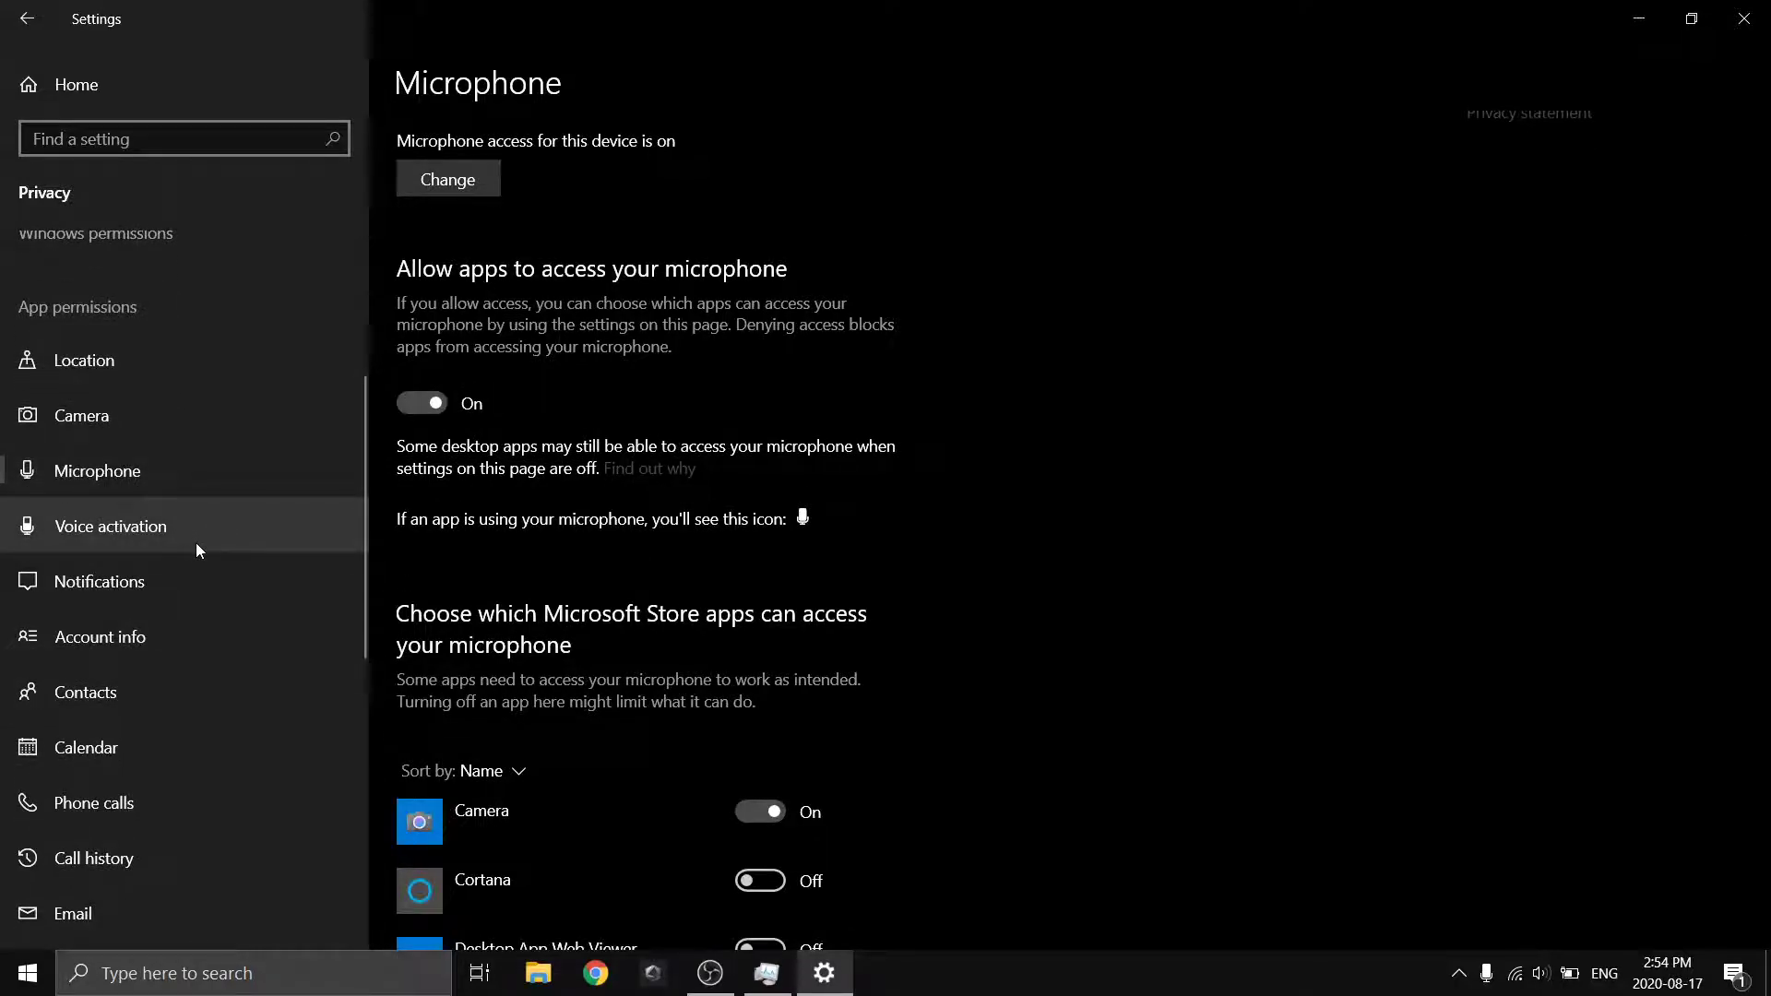
scroll(203, 723, "down", 3)
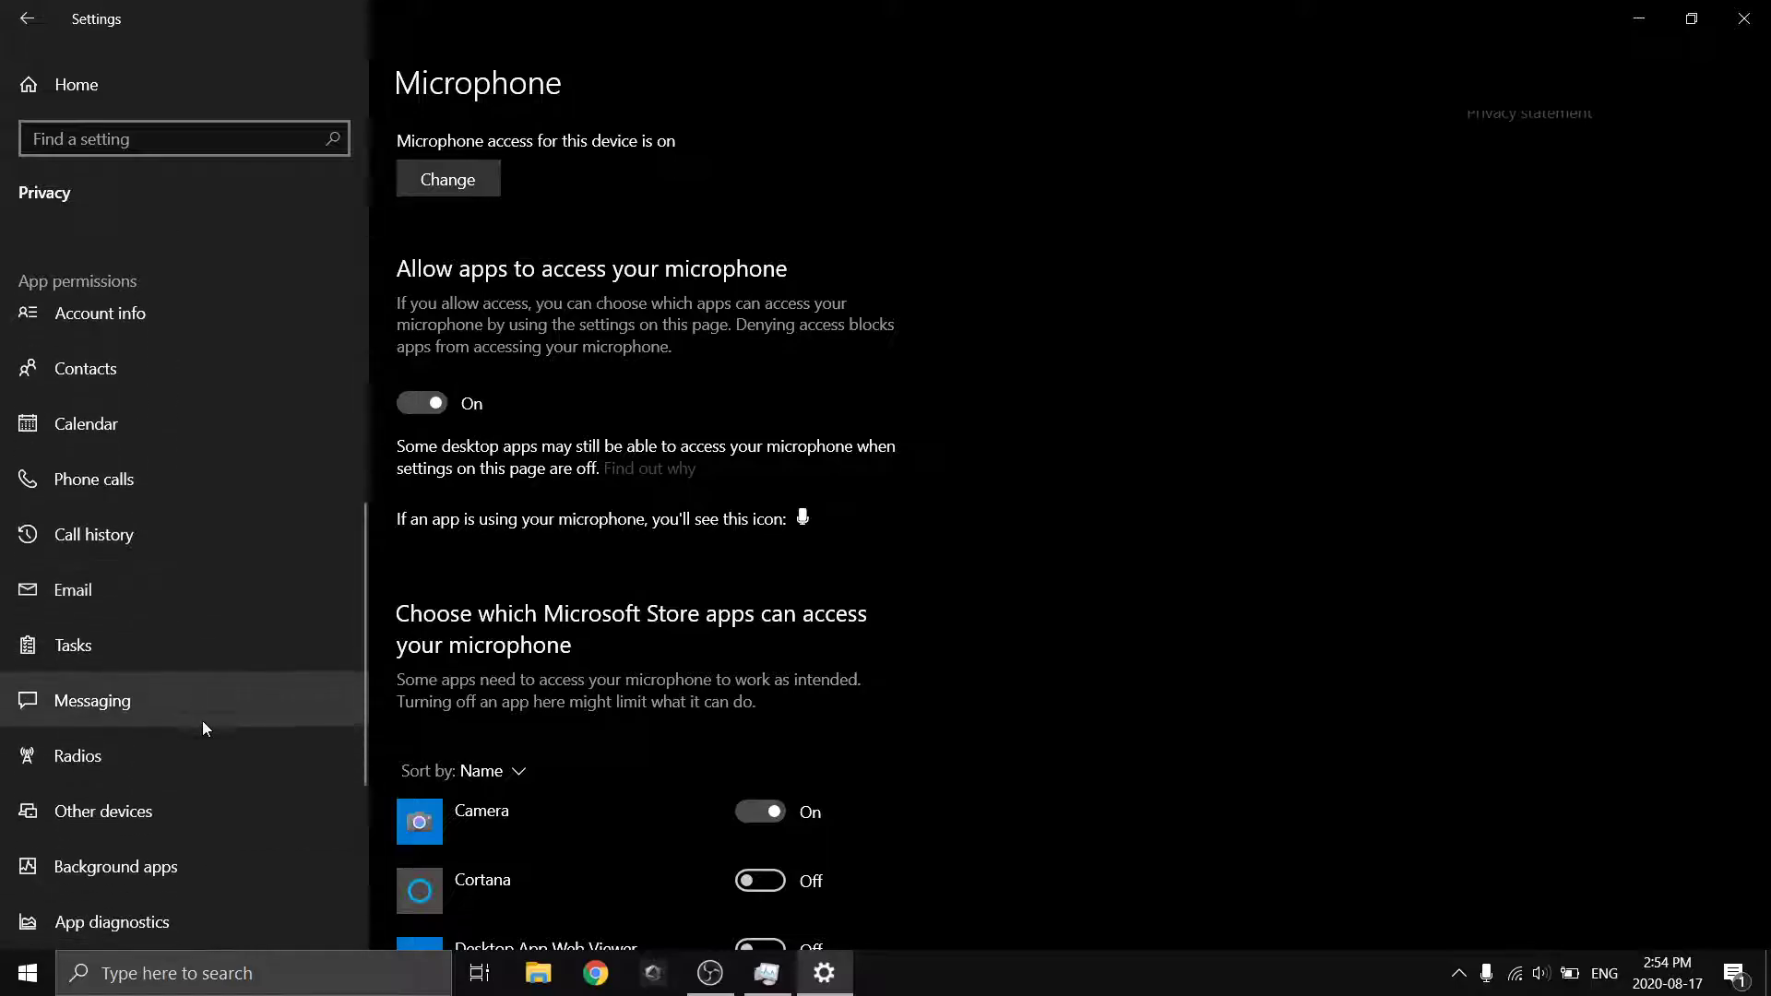
scroll(176, 582, "down", 1)
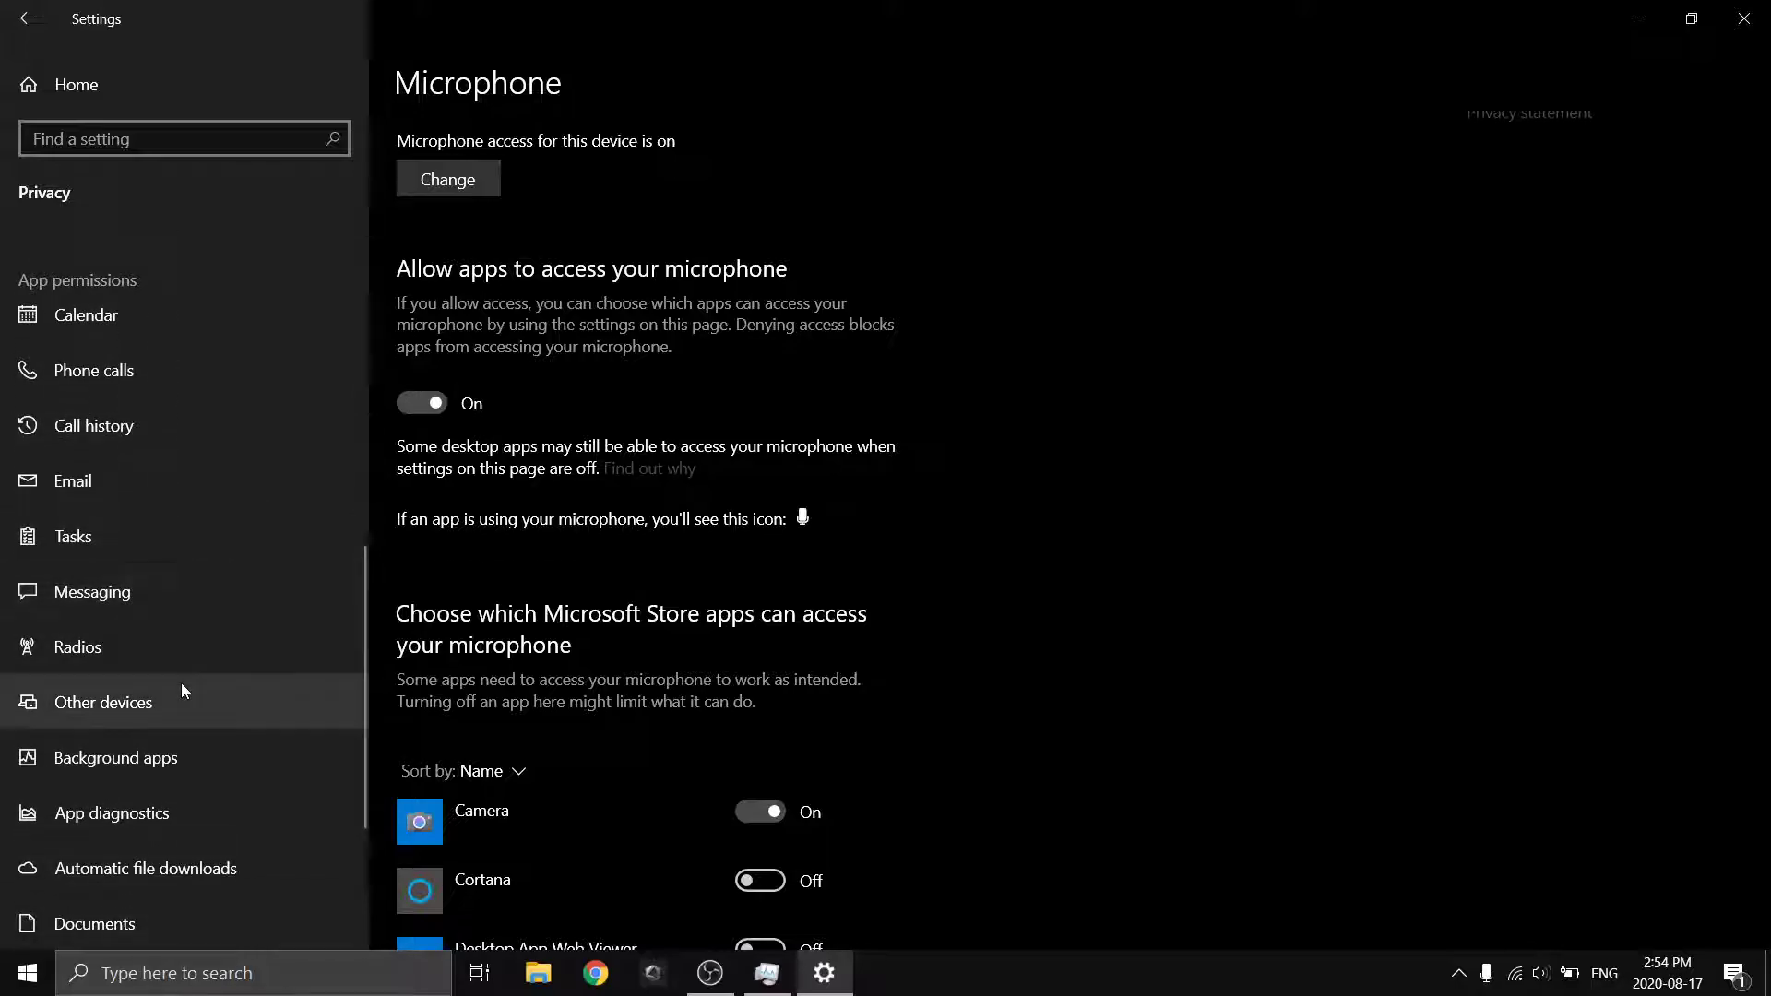
left_click(177, 770)
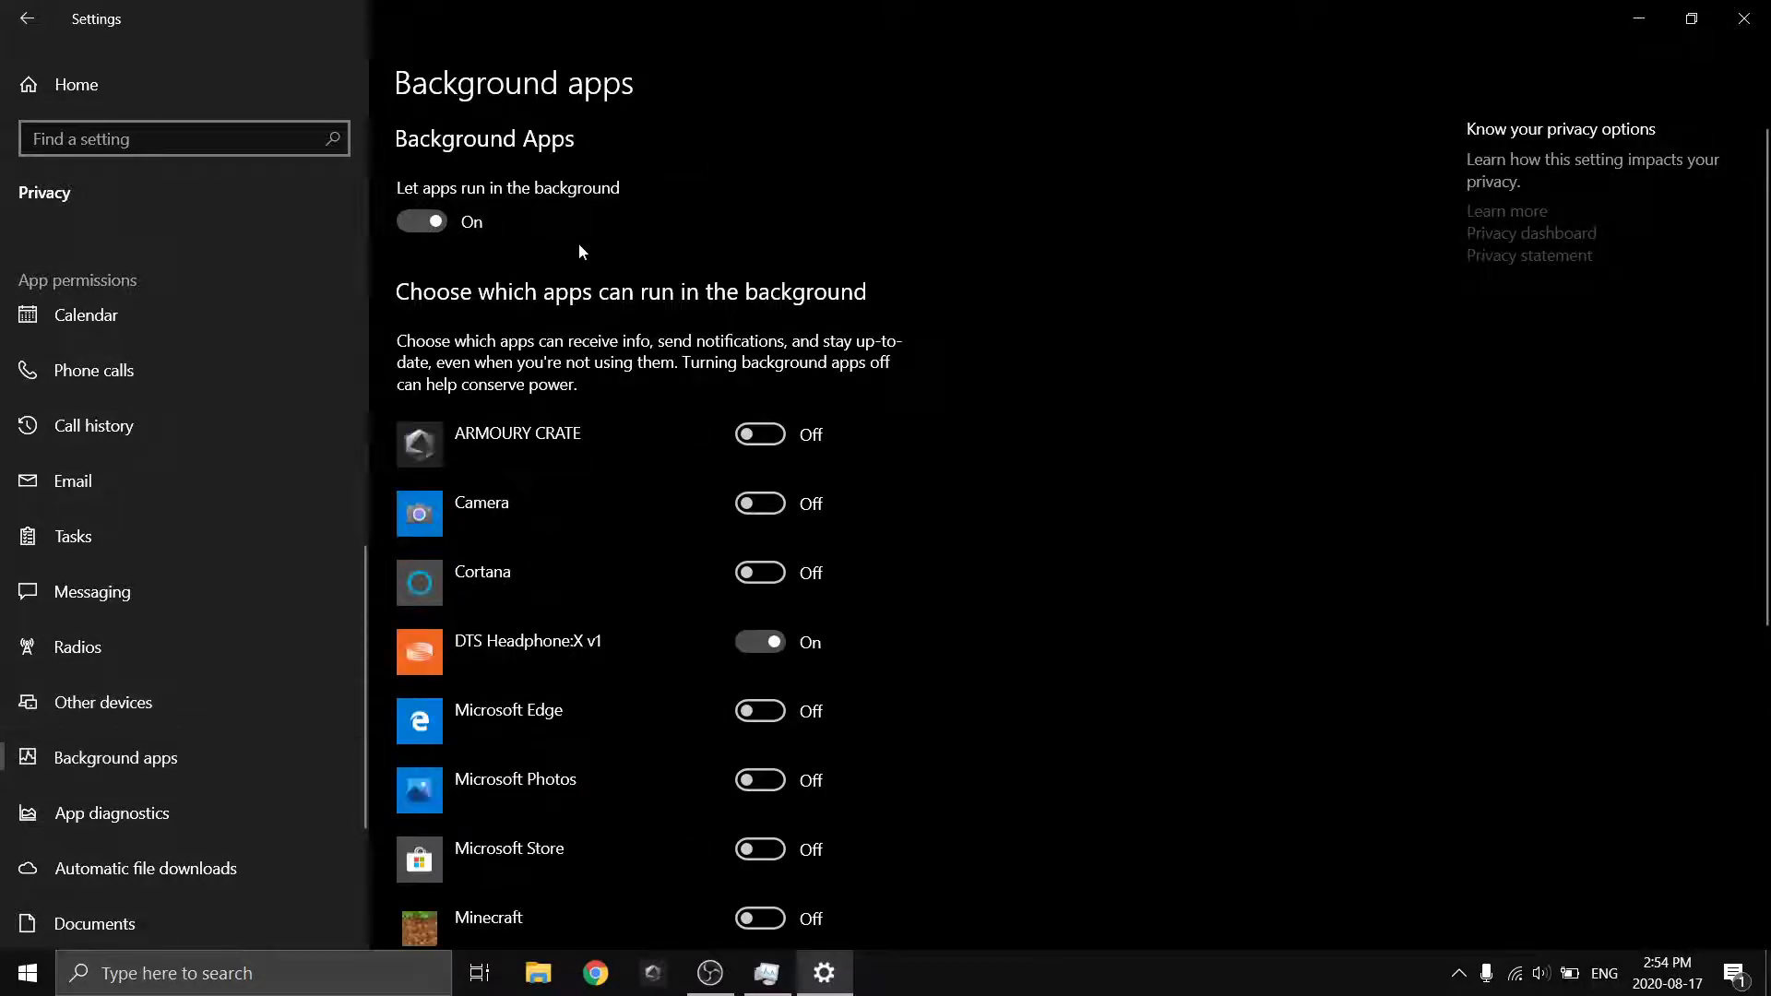
Step: Review the background apps list and toggle 'Let apps run in the background' off and back on
scroll(664, 392, "down", 5)
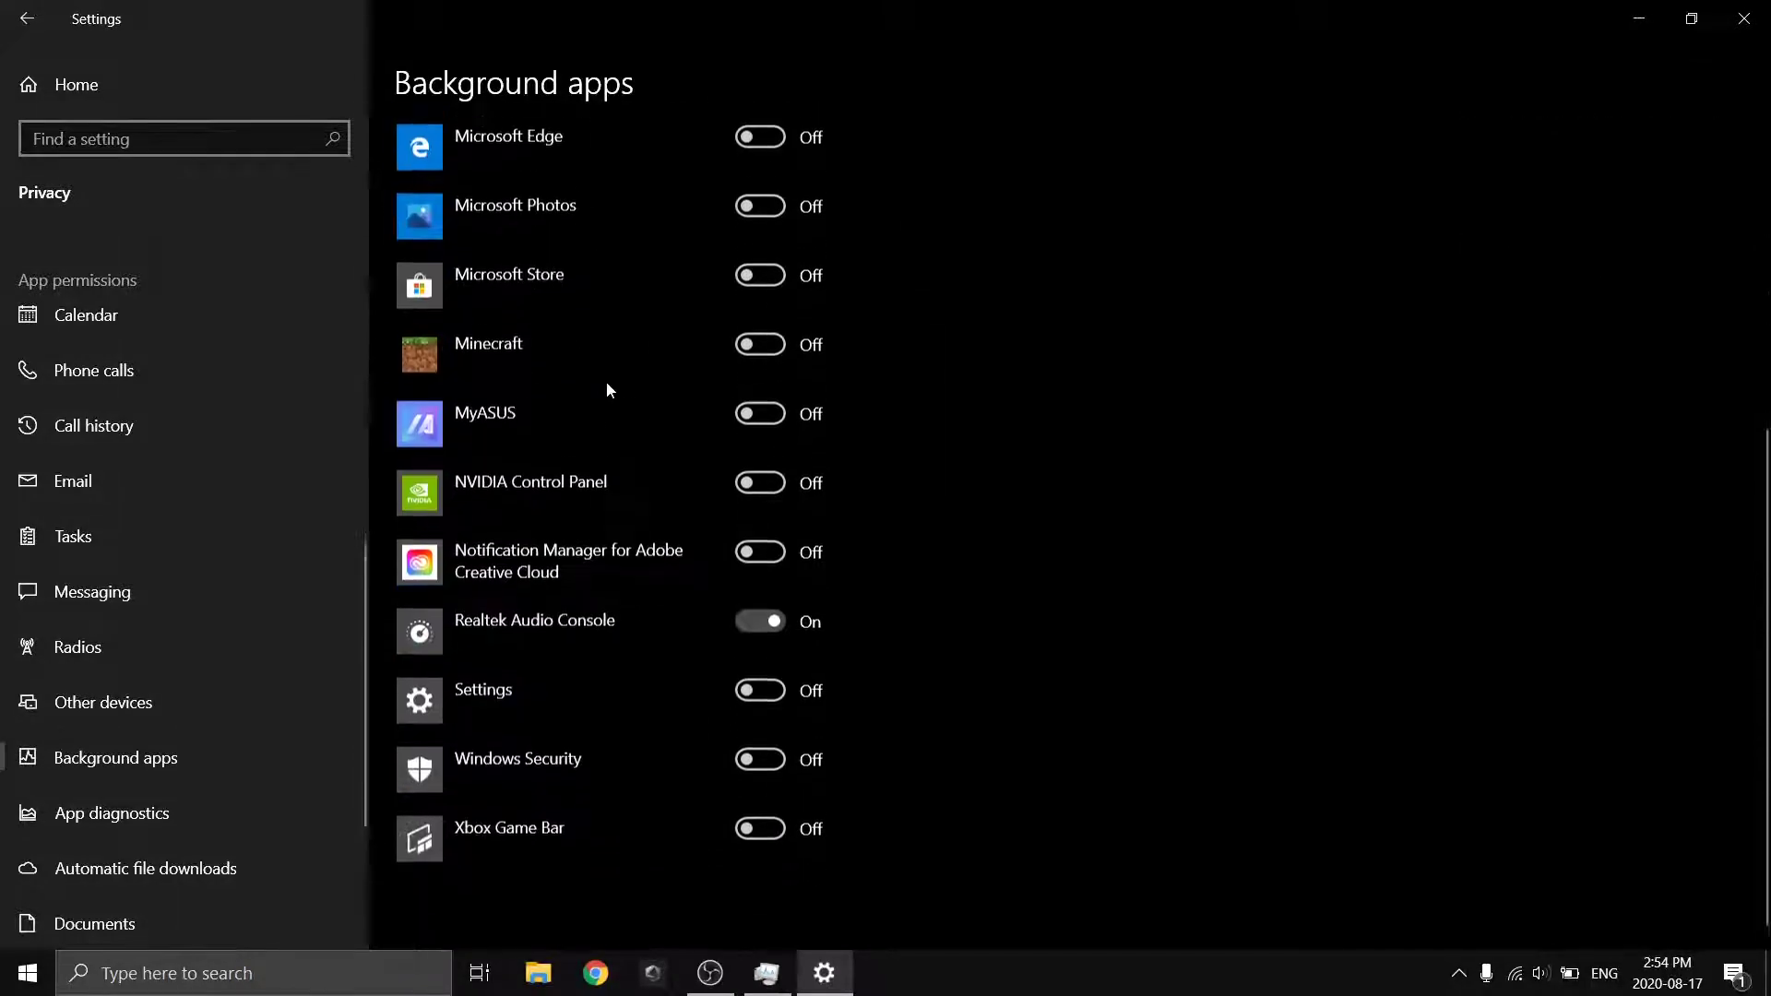
scroll(573, 651, "up", 5)
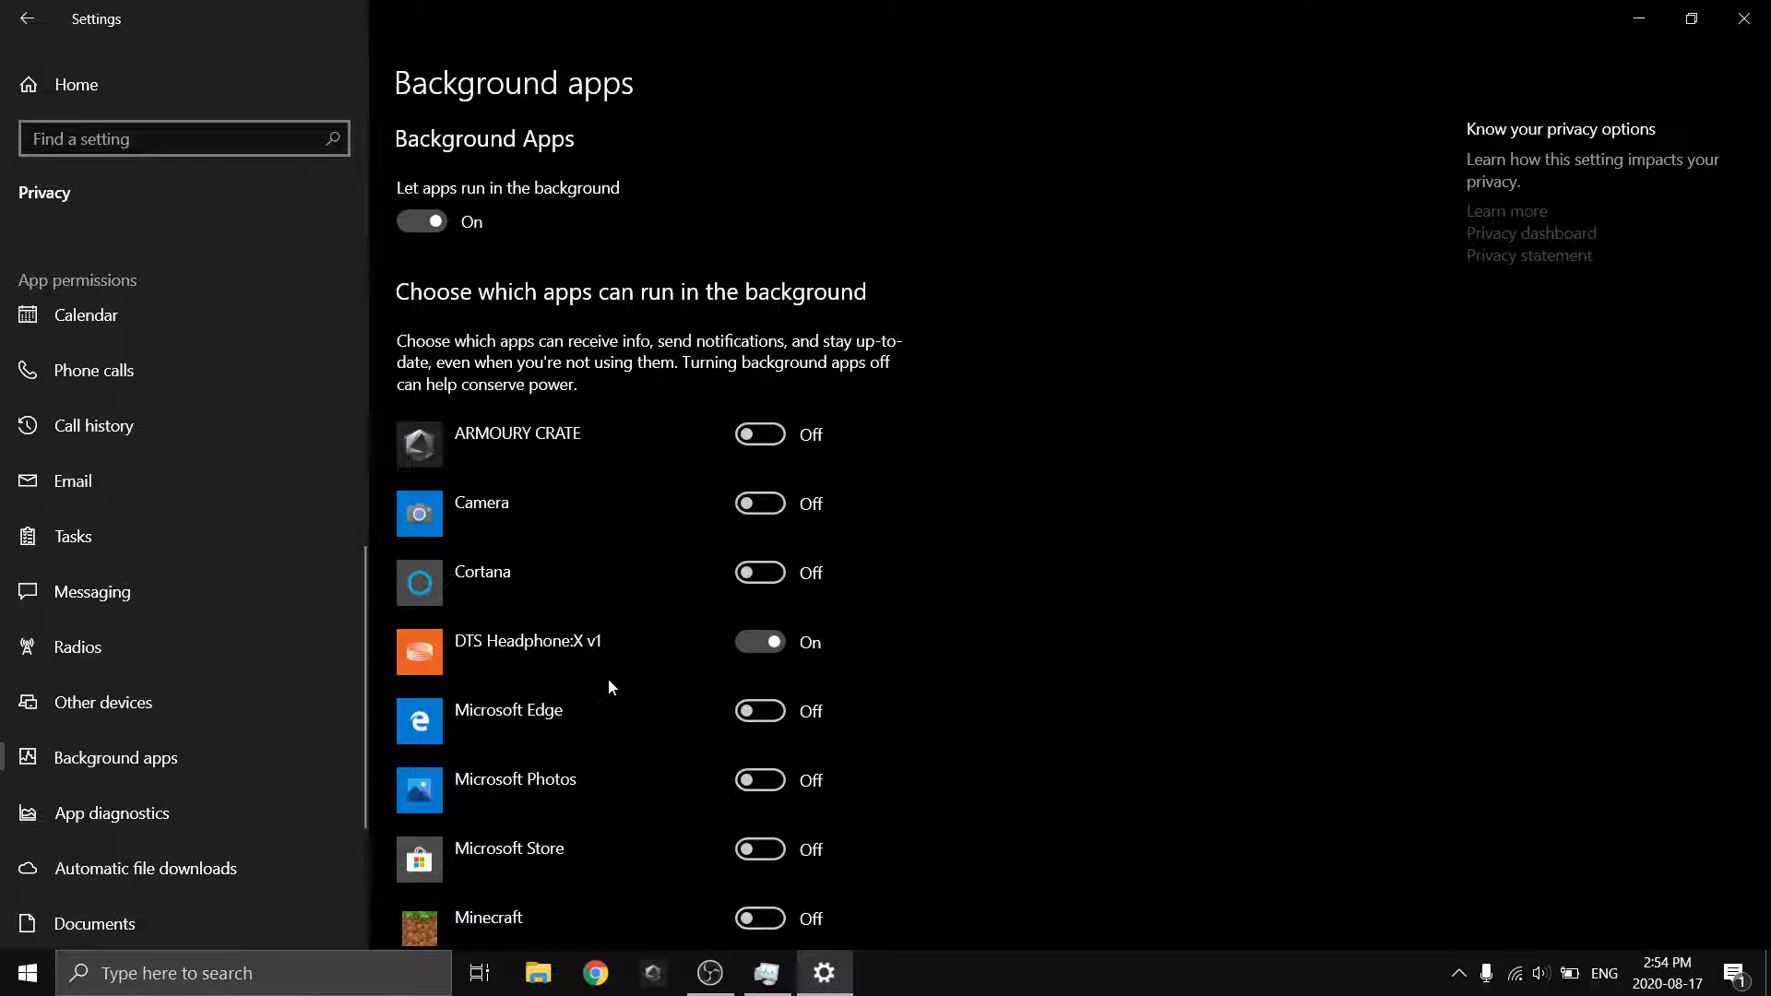
scroll(793, 581, "down", 5)
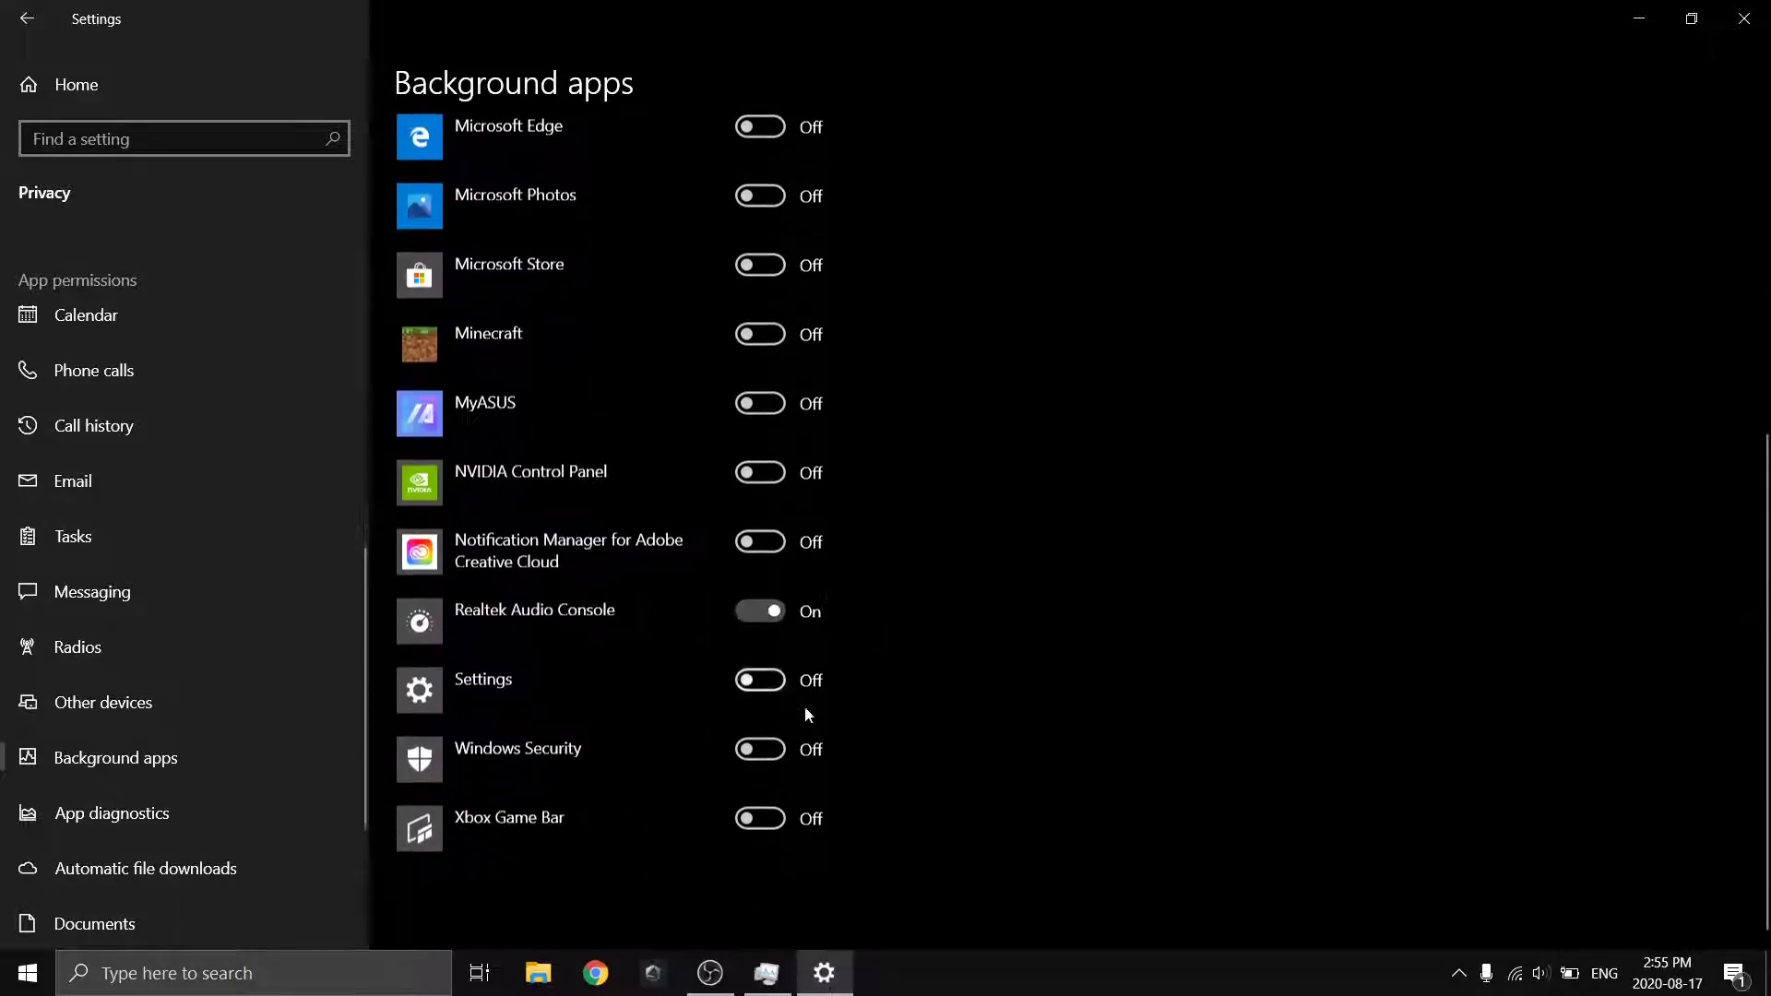
scroll(743, 549, "up", 5)
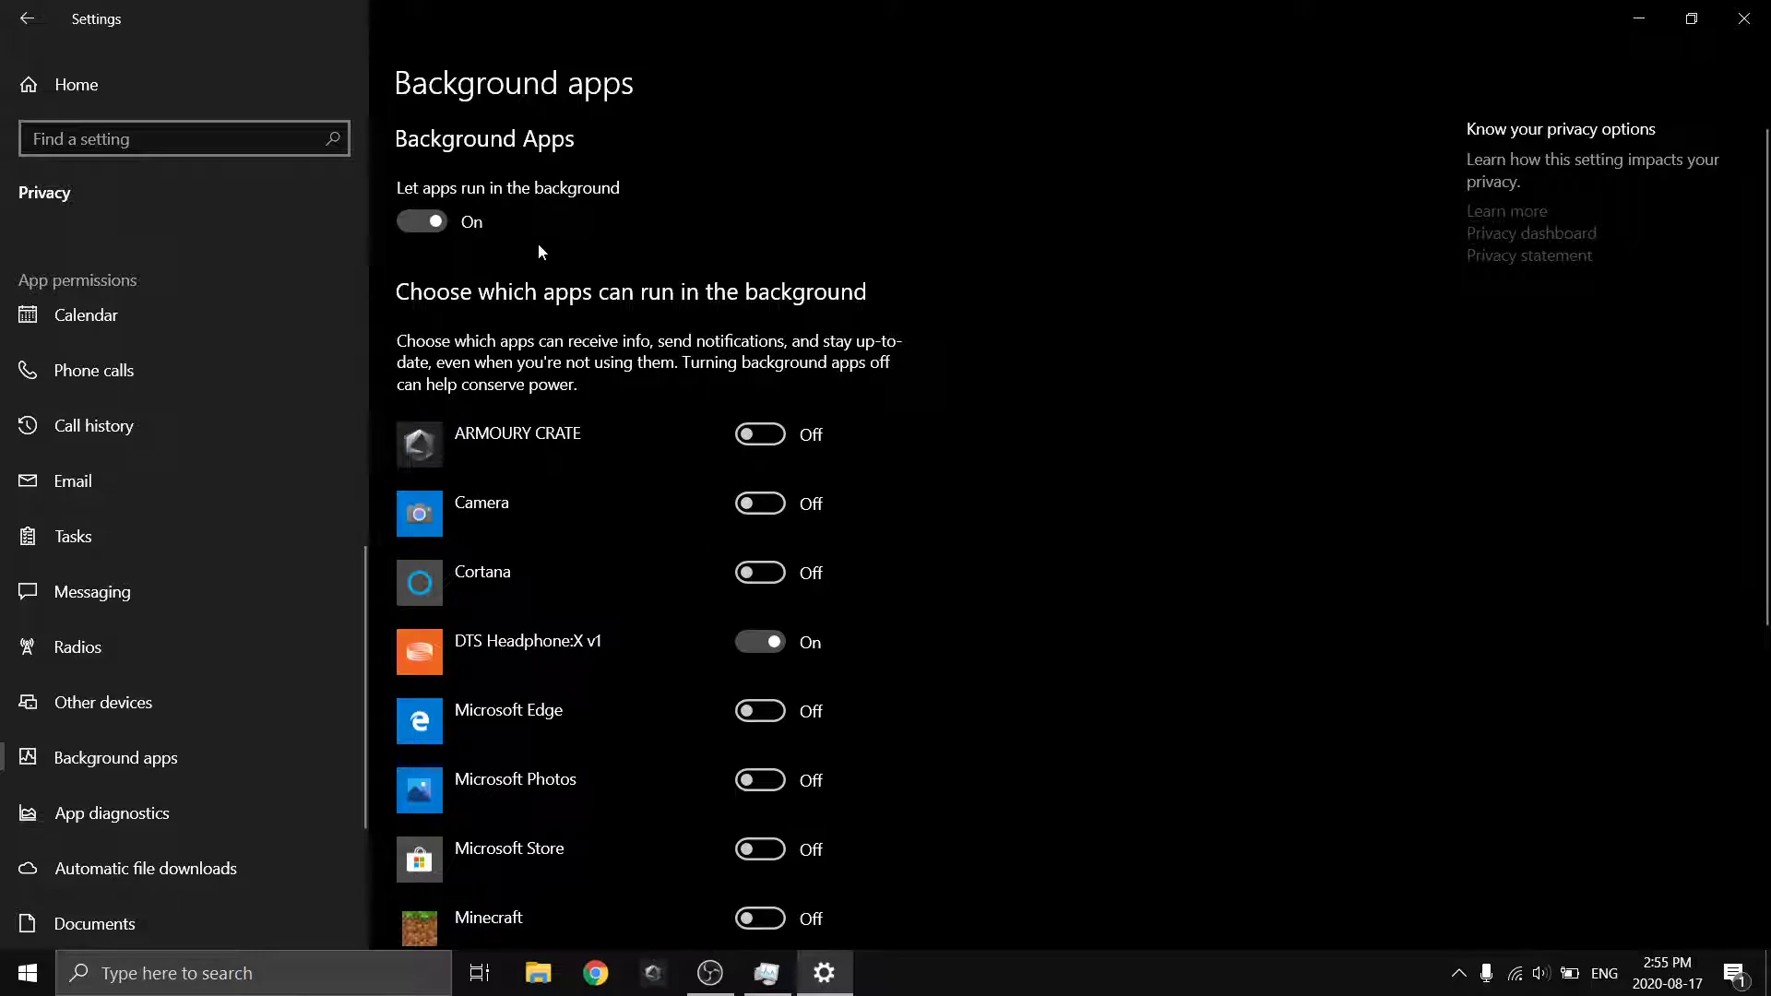
scroll(590, 323, "down", 5)
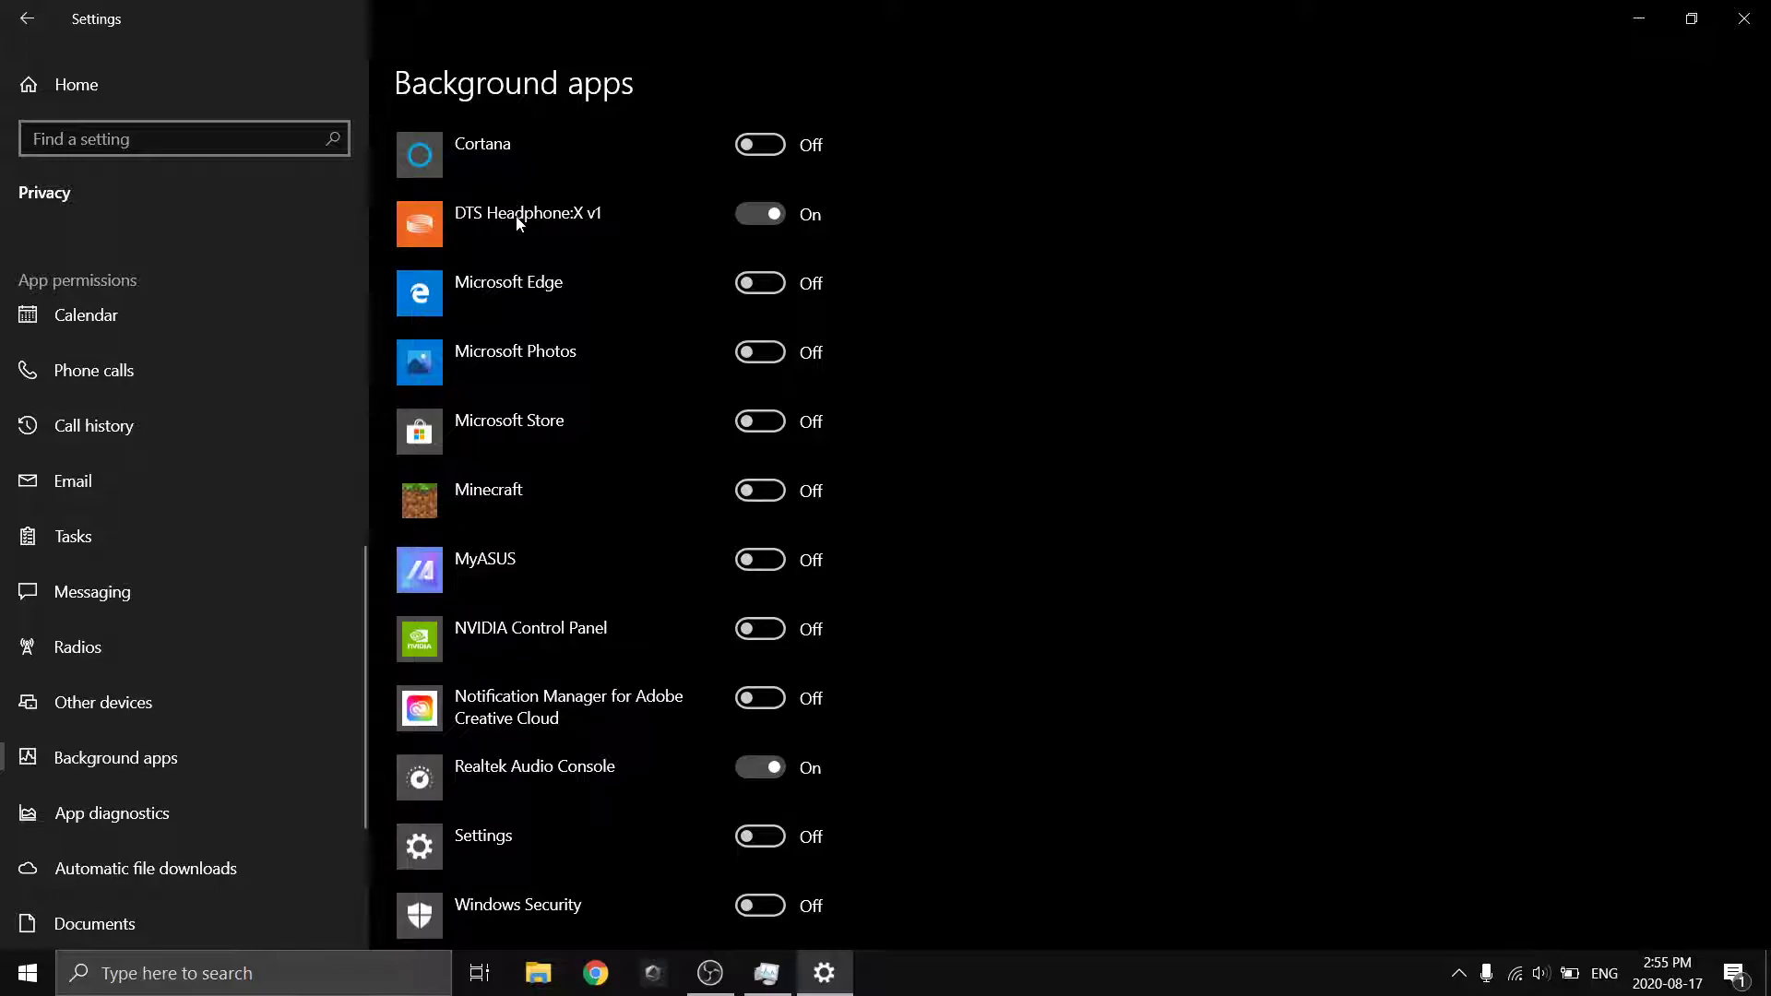
scroll(727, 718, "down", 2)
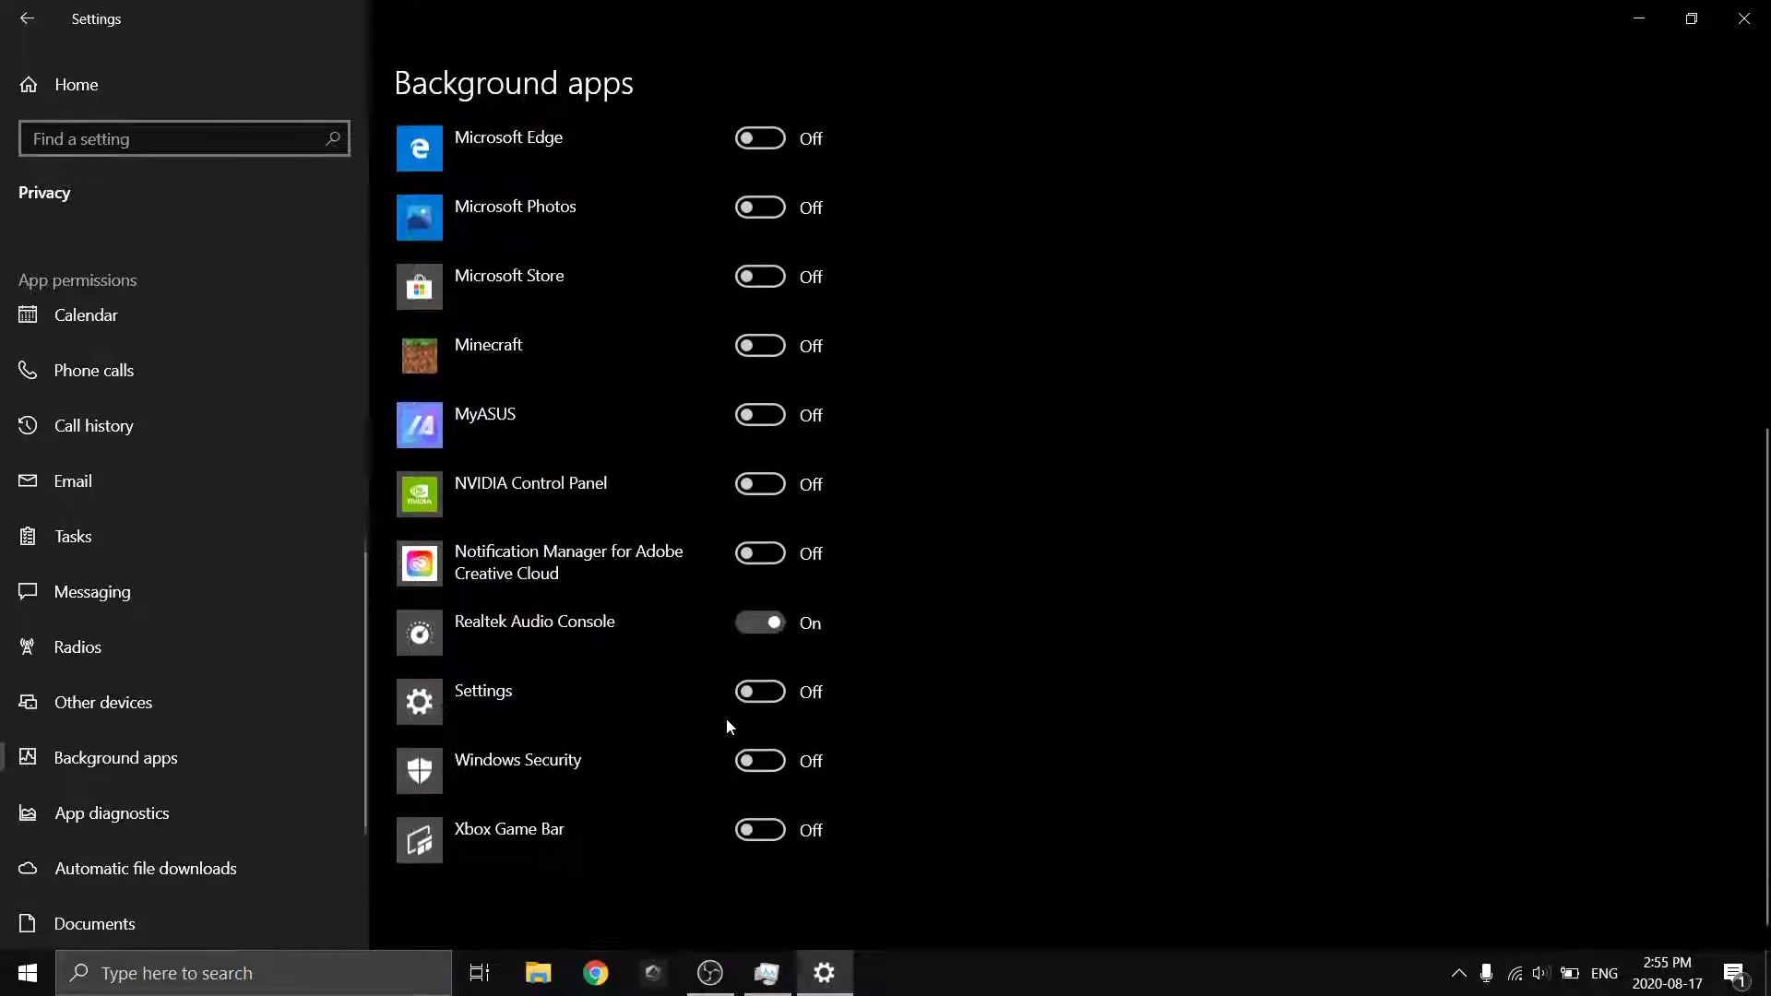
scroll(424, 302, "up", 6)
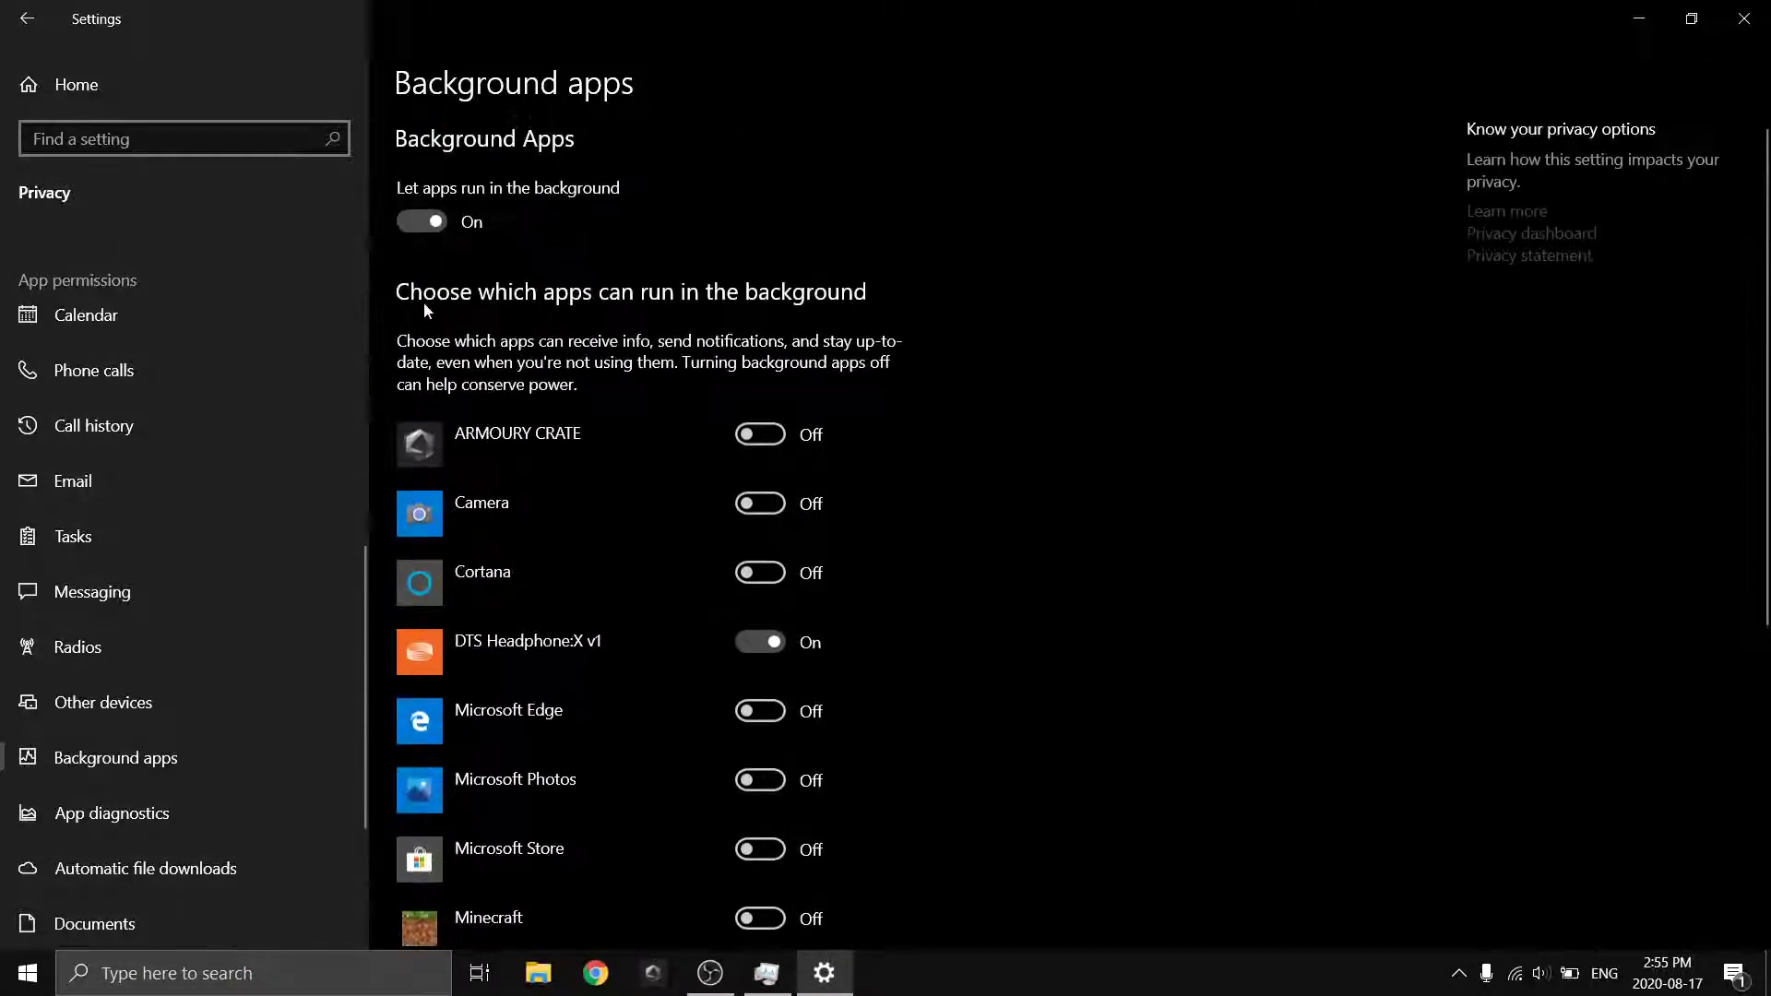
left_click(422, 222)
left_click(421, 221)
Step: Confirm only DTS Headphone:X v1 and Realtek Audio Console run in background, then close Settings
scroll(744, 317, "down", 3)
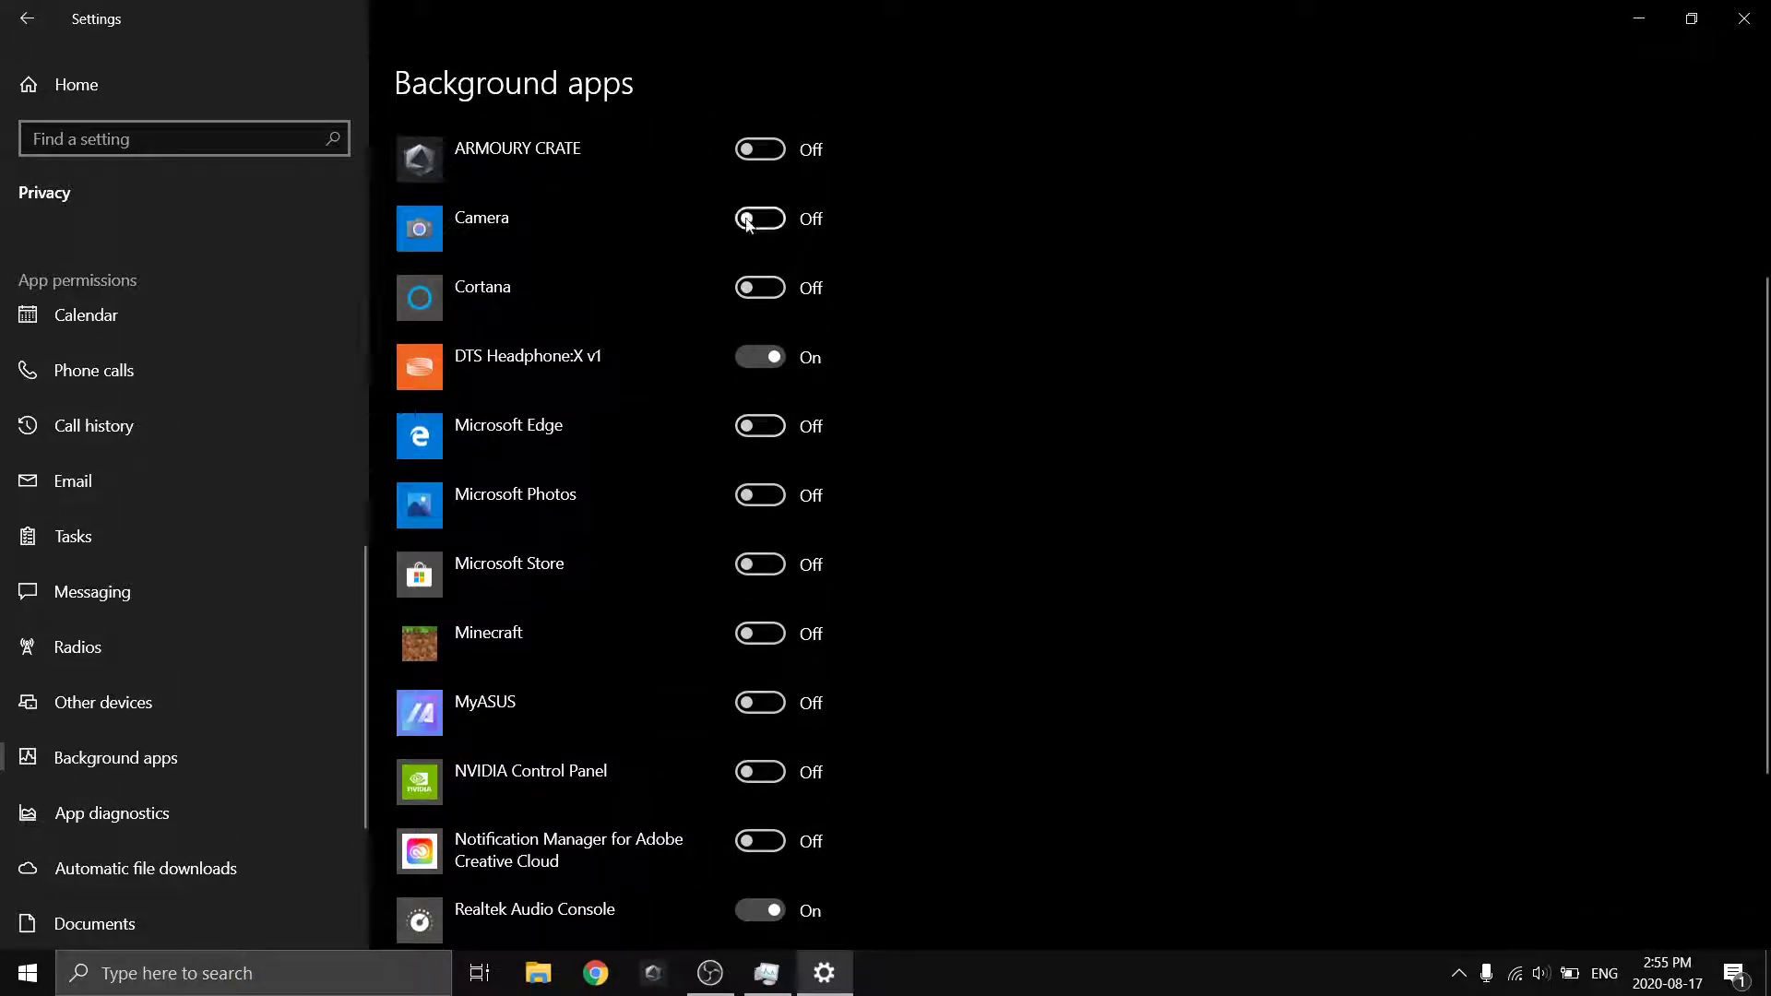
scroll(794, 646, "down", 1)
scroll(812, 698, "down", 2)
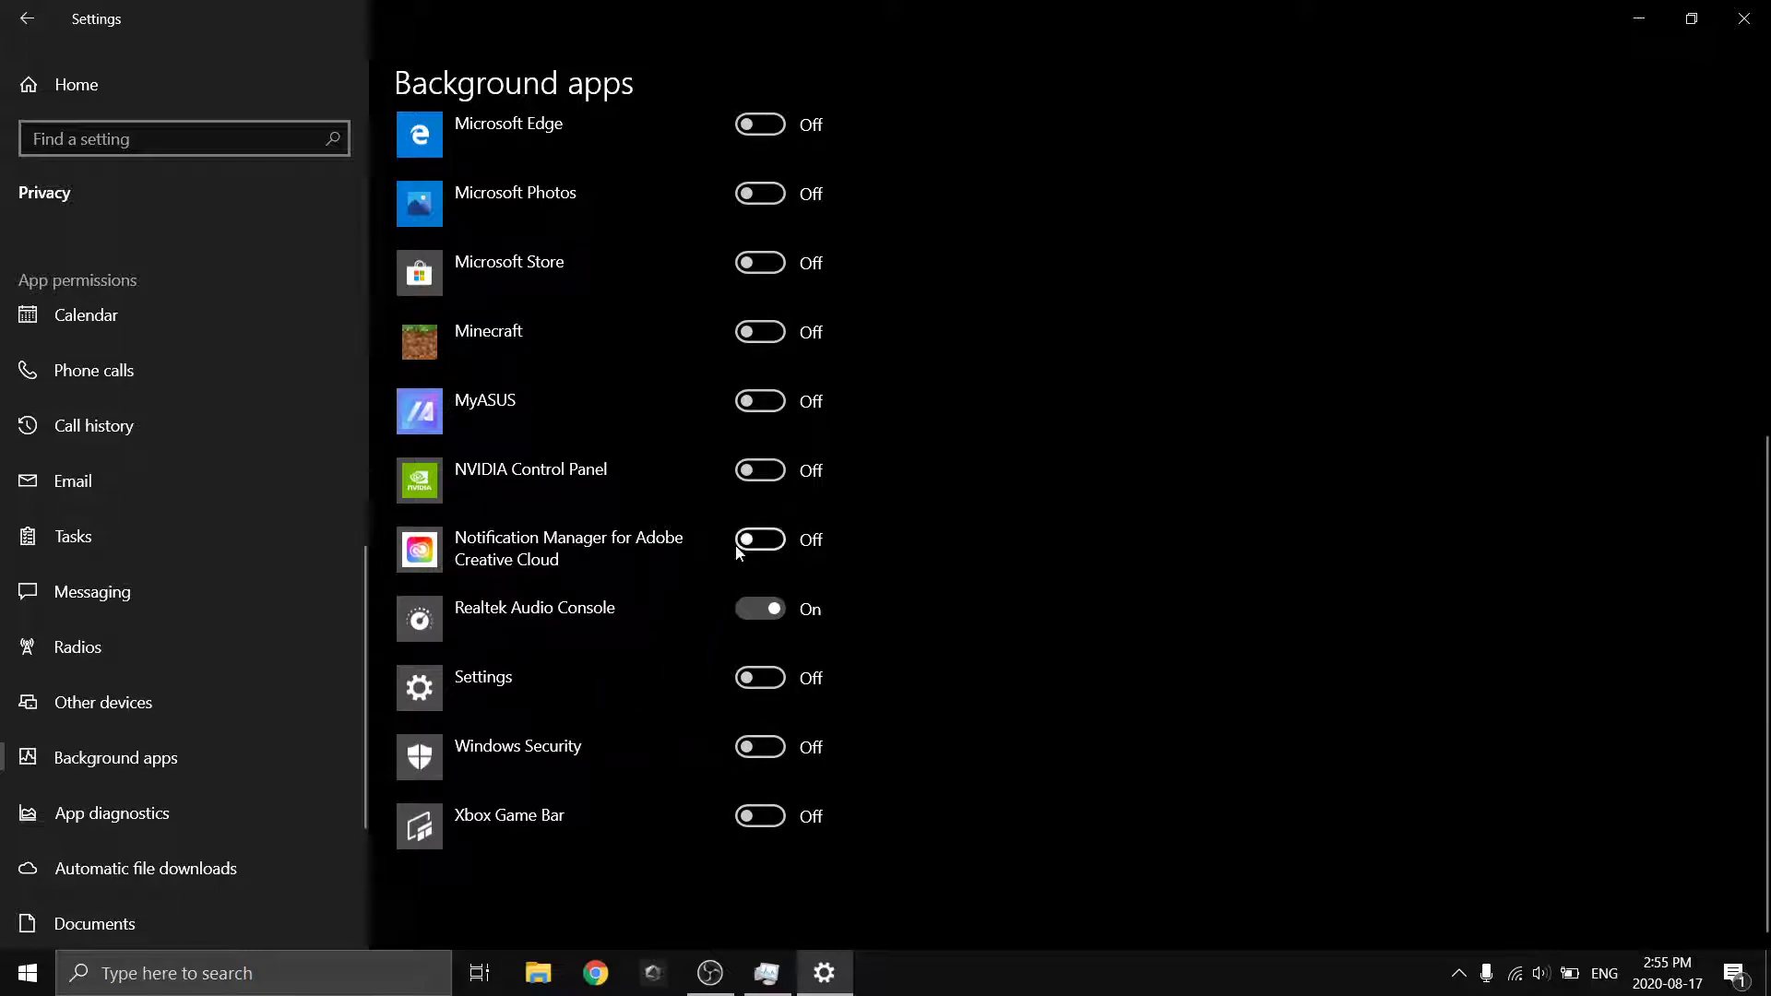
scroll(489, 410, "up", 3)
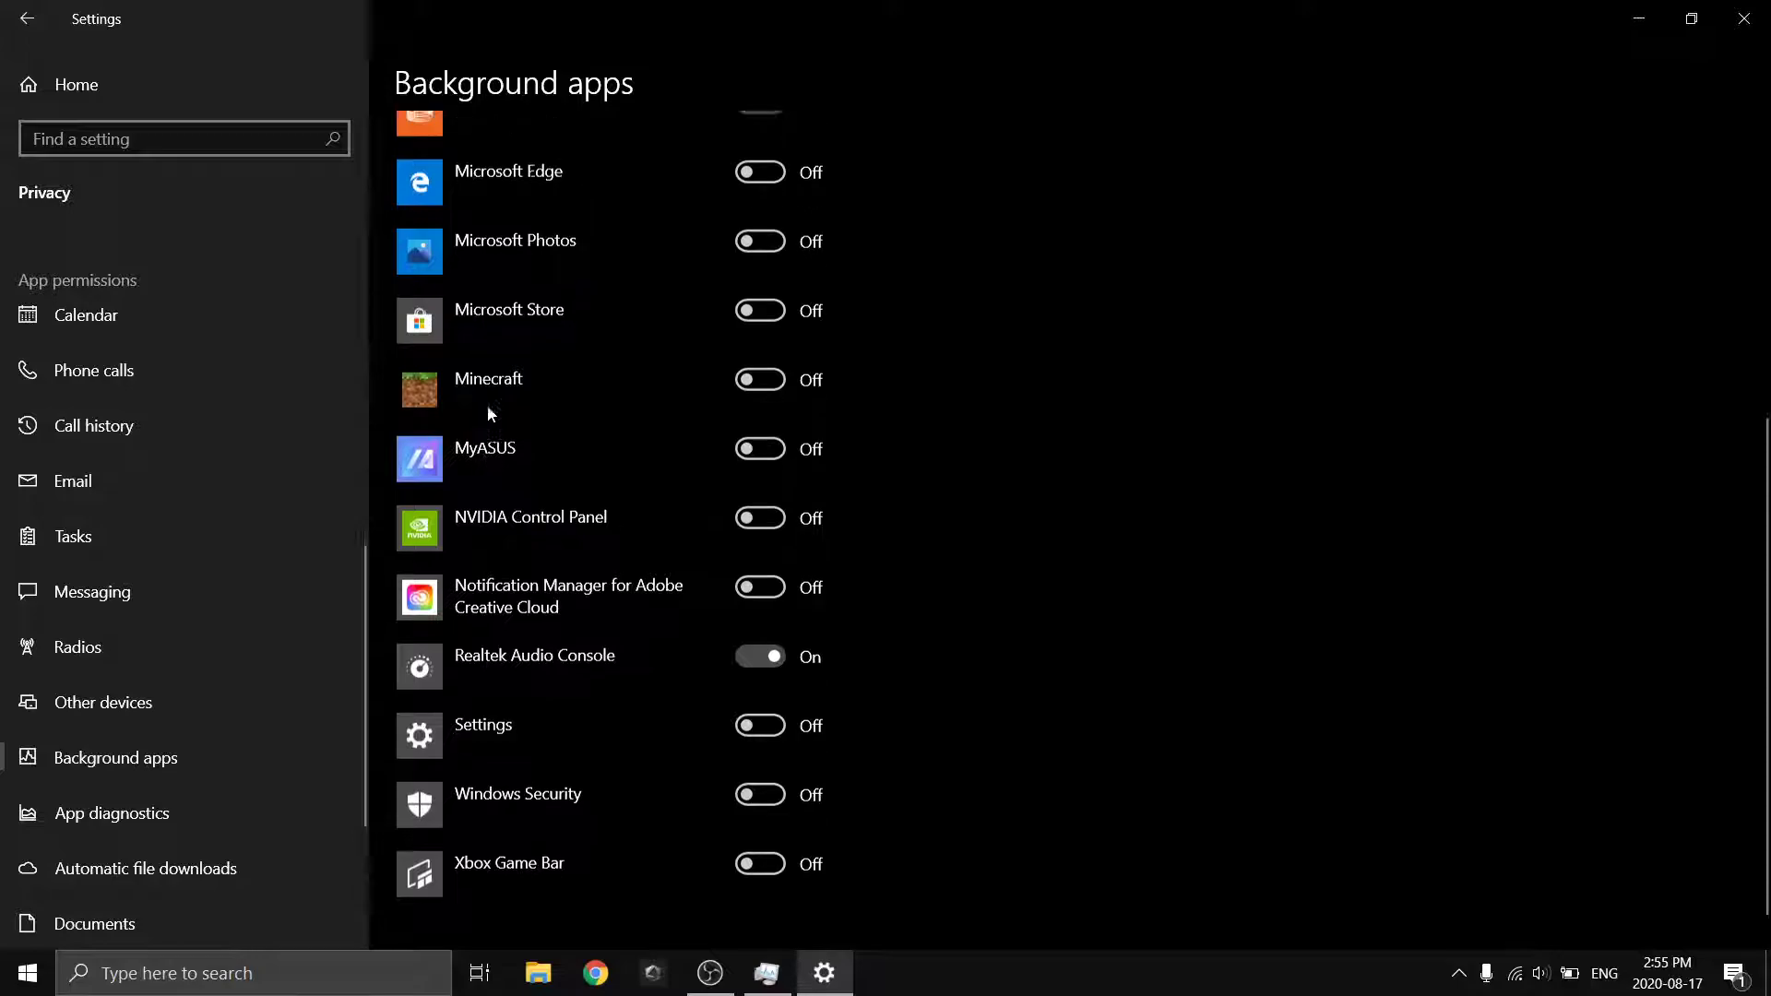
scroll(503, 476, "up", 9)
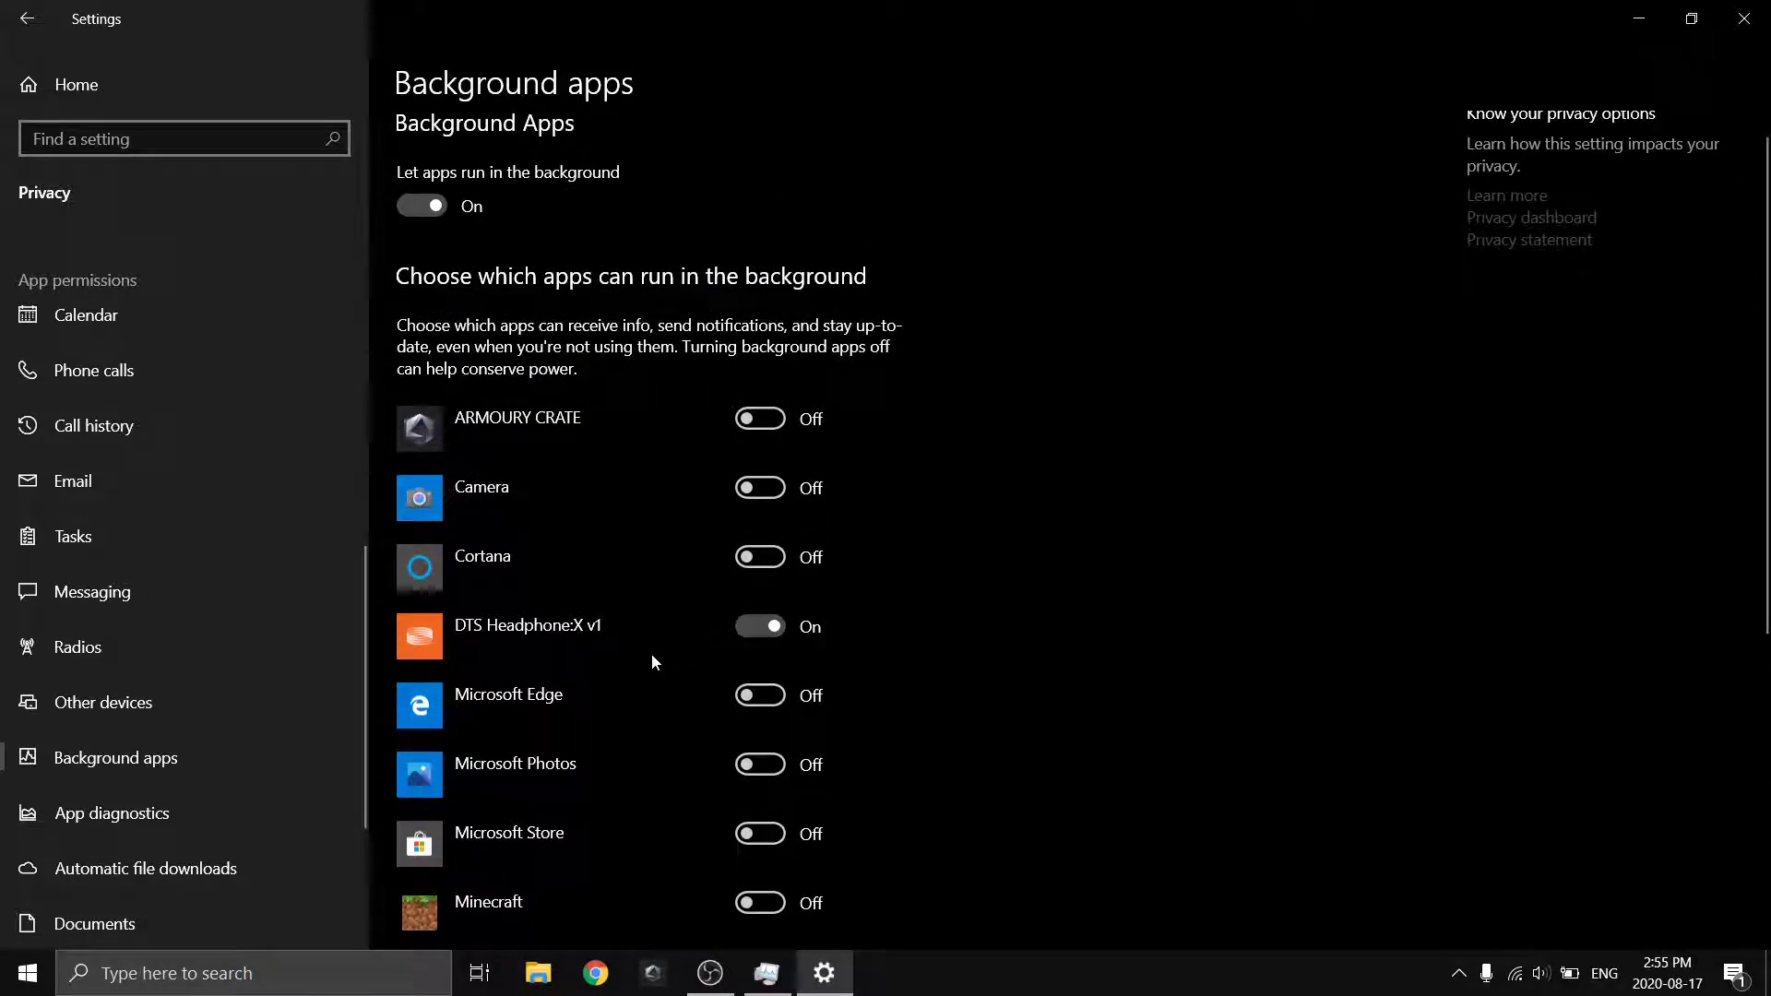
scroll(263, 749, "down", 3)
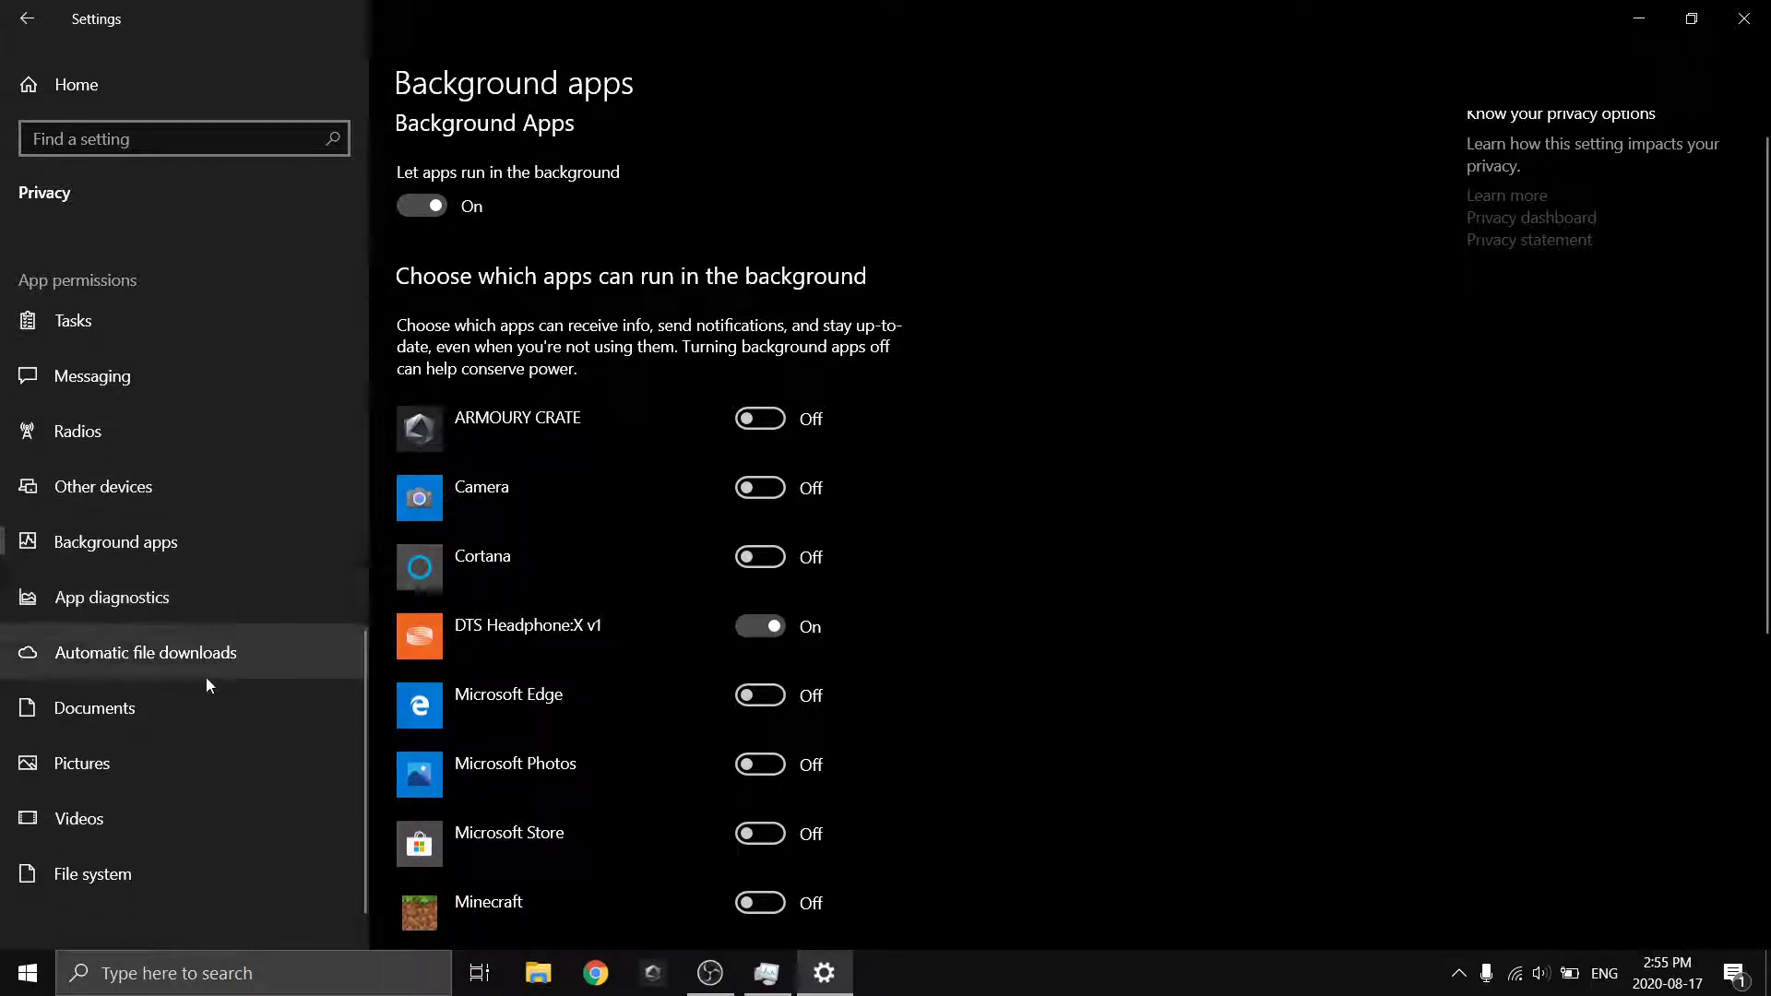
left_click(41, 9)
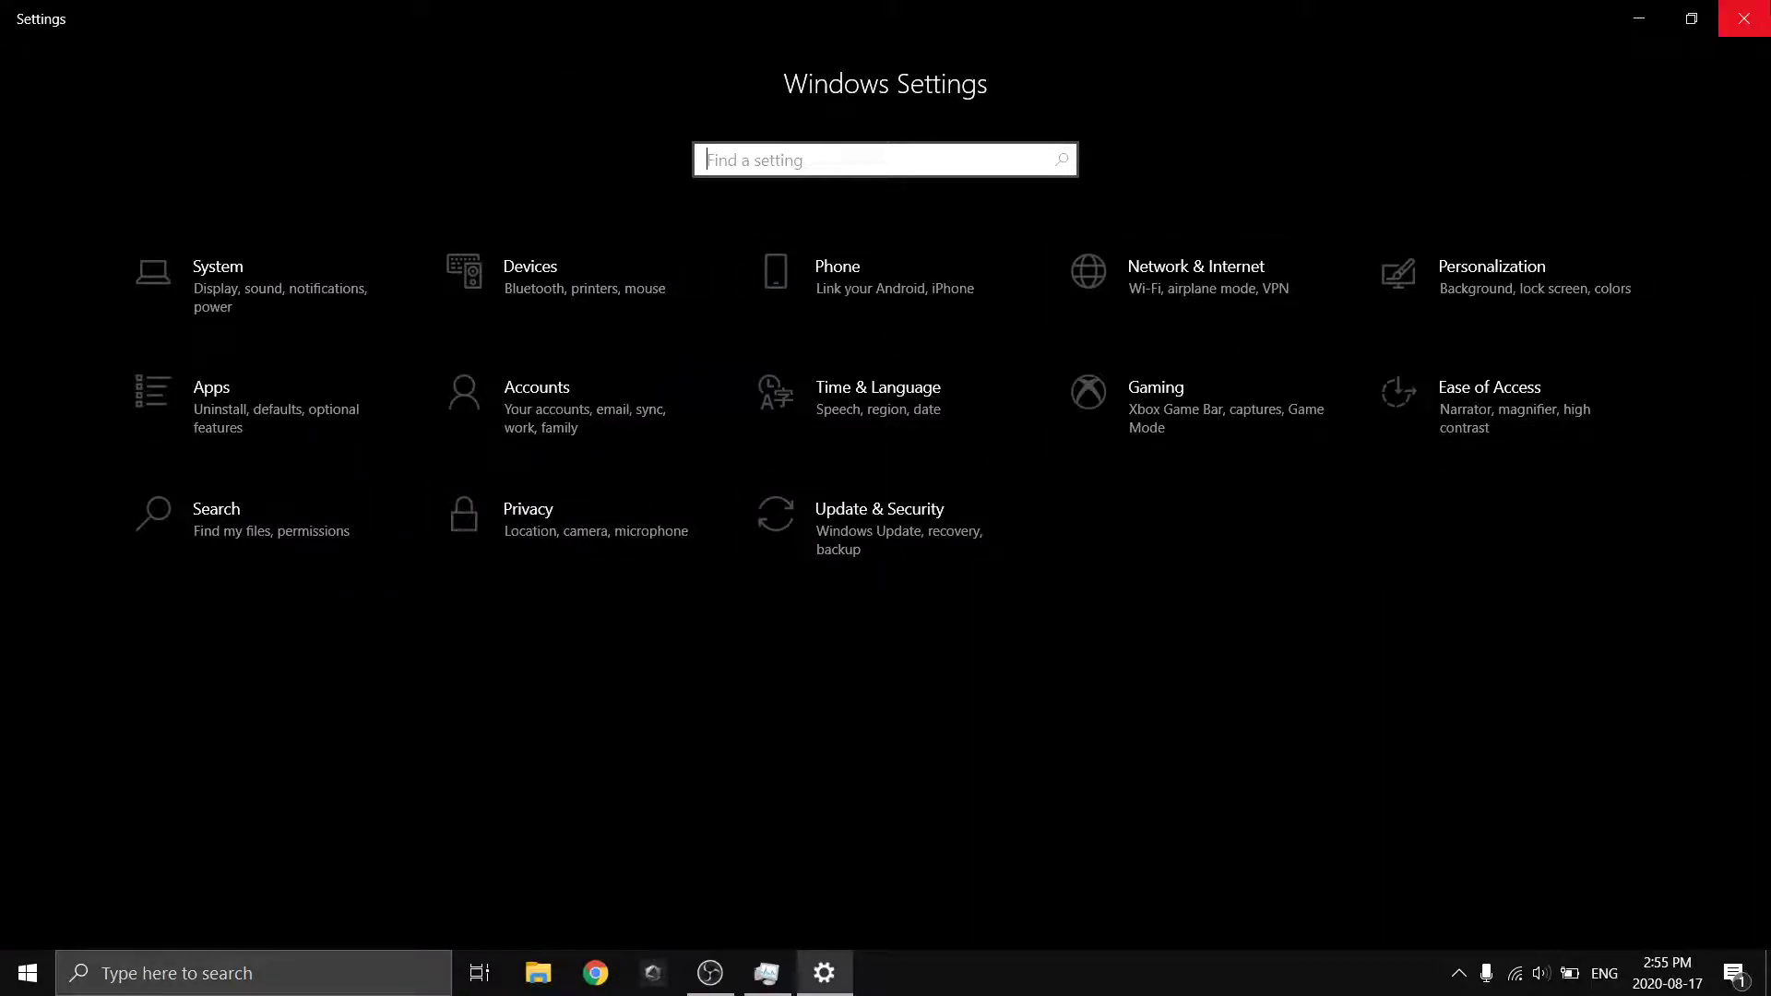
left_click(1743, 18)
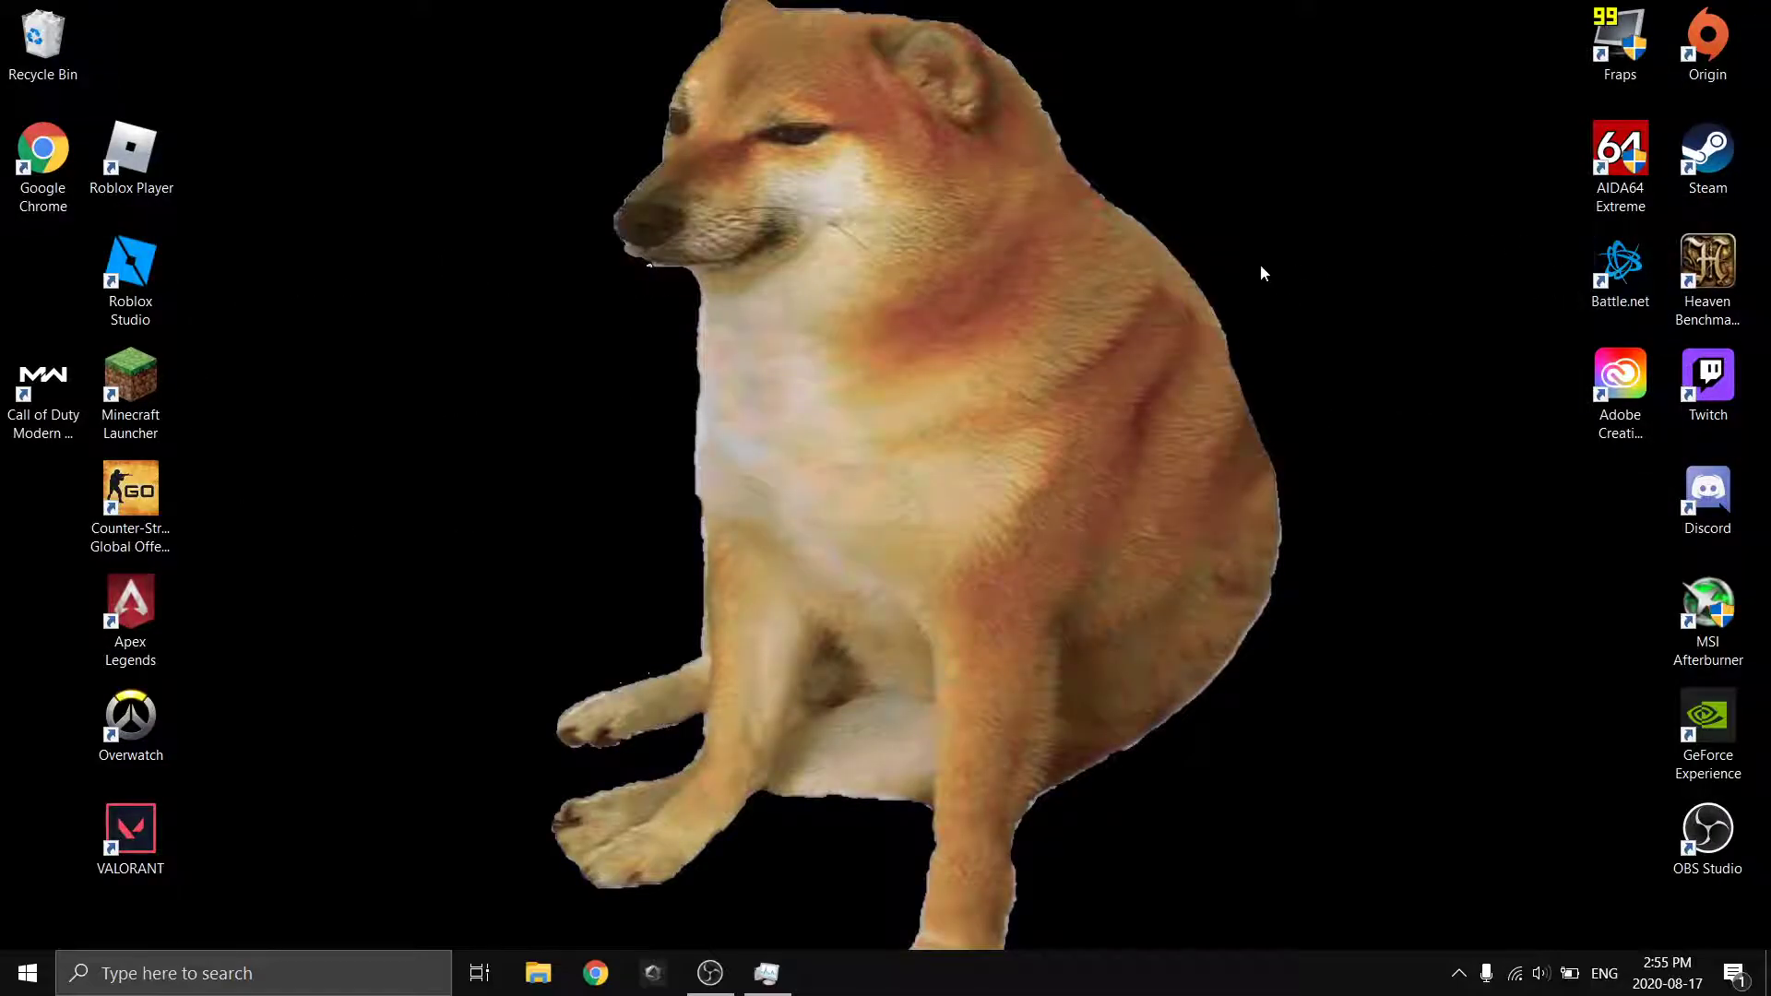